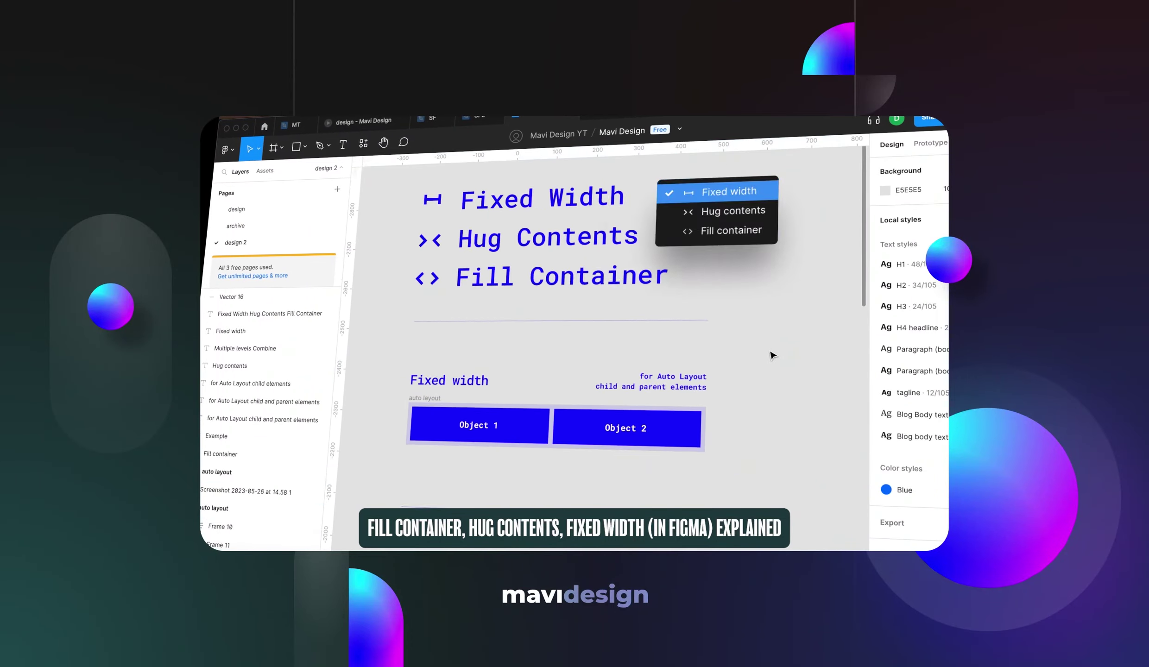
{"action": "scroll", "coordinate": [464, 301], "scroll_direction": "up", "scroll_amount": 2}
{"action": "scroll", "coordinate": [777, 277], "scroll_direction": "down", "scroll_amount": 5}
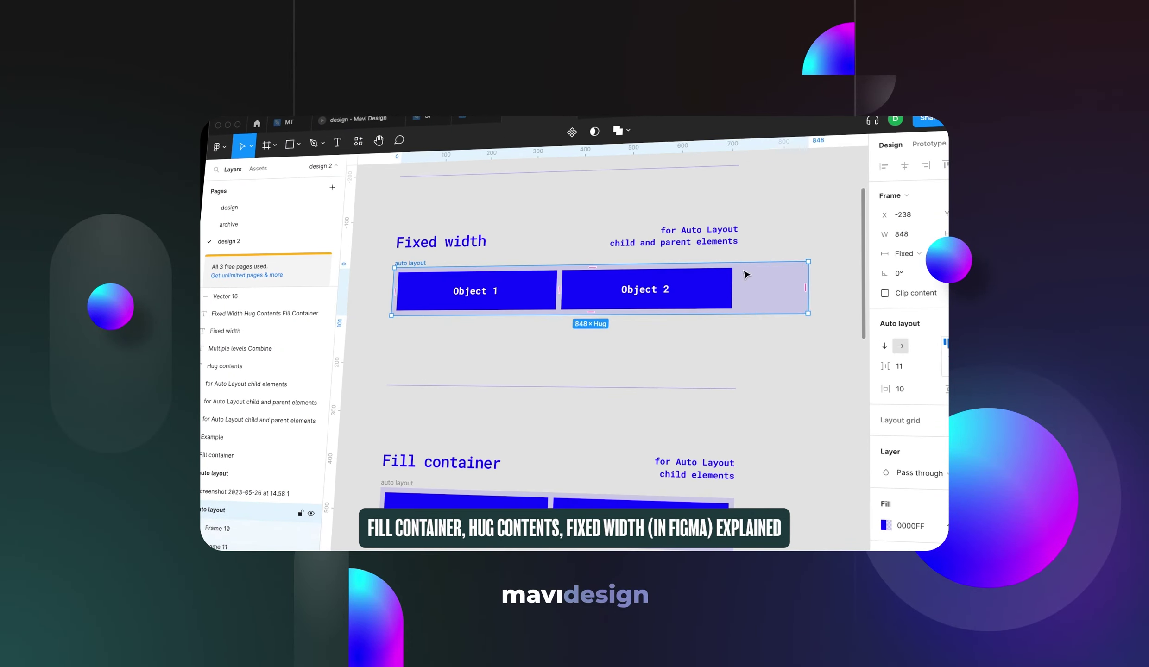
{"action": "left_click", "coordinate": [599, 393]}
{"action": "left_click", "coordinate": [600, 393]}
{"action": "scroll", "coordinate": [648, 371], "scroll_direction": "down", "scroll_amount": 5}
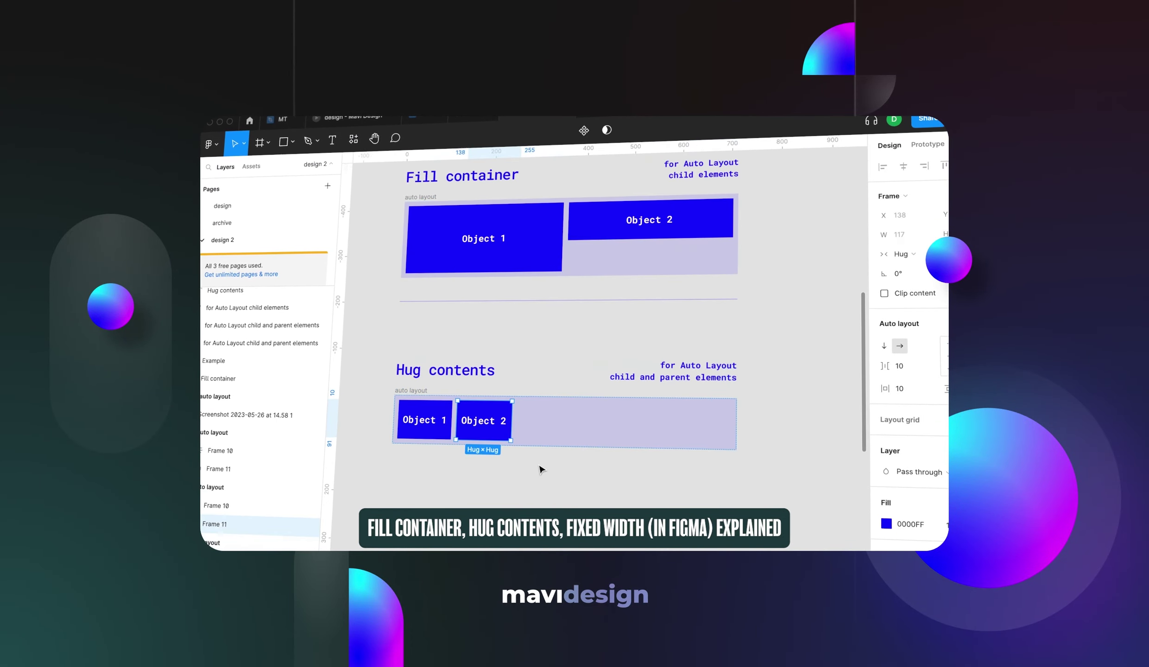
{"action": "scroll", "coordinate": [421, 445], "scroll_direction": "up", "scroll_amount": 3}
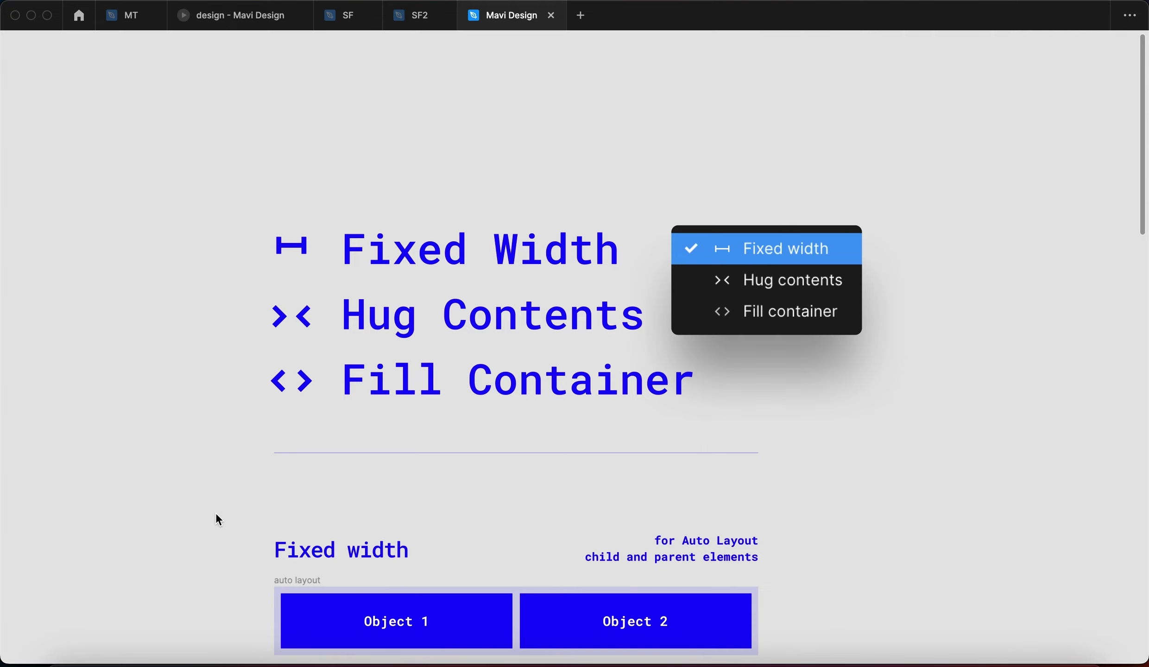
Step: Show the hidden editor interface around the canvas
{"action": "key", "text": "super+backslash"}
{"action": "scroll", "coordinate": [622, 451], "scroll_direction": "down", "scroll_amount": 3}
{"action": "scroll", "coordinate": [623, 449], "scroll_direction": "down", "scroll_amount": 2}
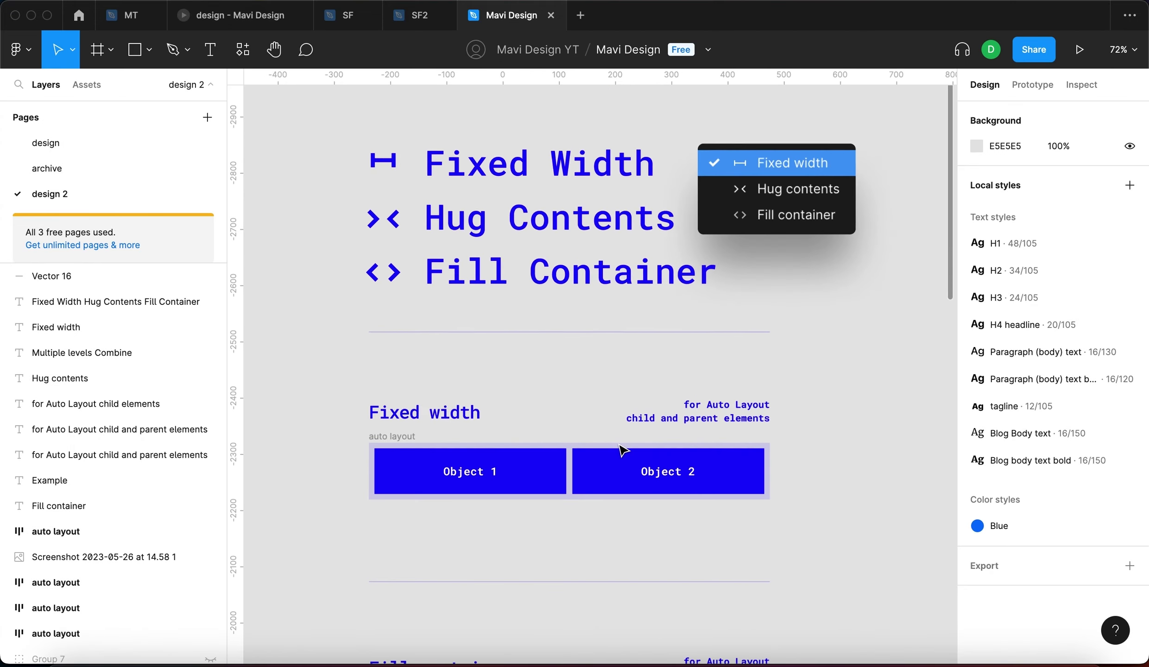
{"action": "left_click", "coordinate": [803, 178]}
{"action": "left_click", "coordinate": [832, 329]}
{"action": "scroll", "coordinate": [817, 354], "scroll_direction": "down", "scroll_amount": 5}
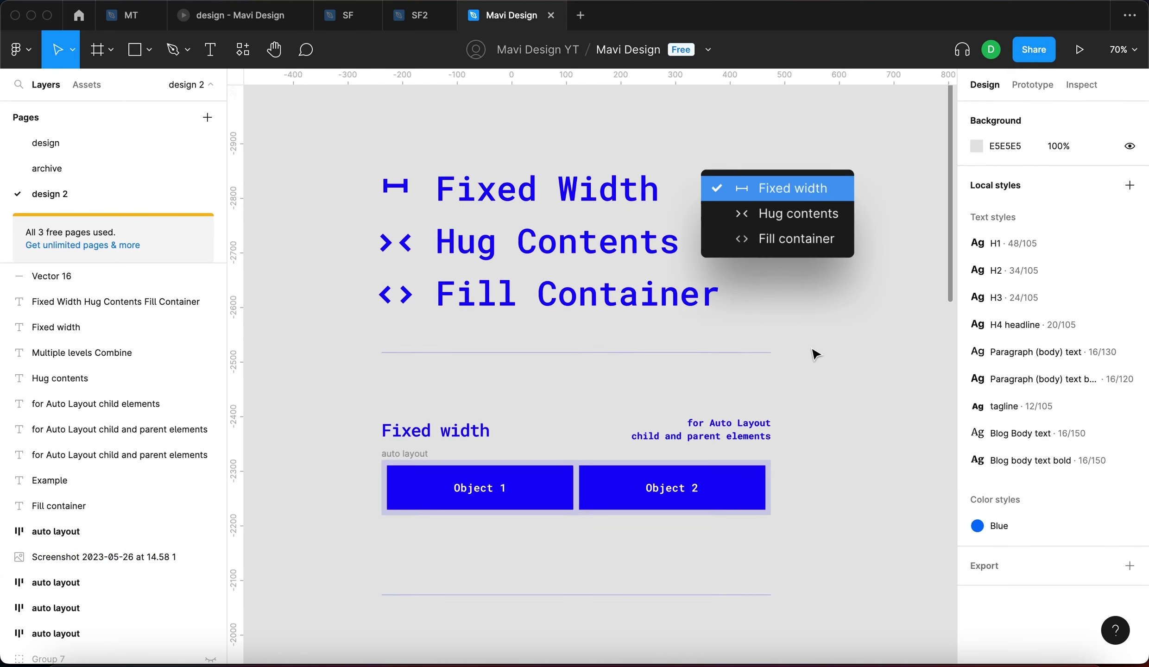
{"action": "left_click", "coordinate": [610, 352]}
Step: Inspect the sizing settings of Object 1, Object 2 and their parent auto layout frame in the Fixed width example
{"action": "scroll", "coordinate": [610, 352], "scroll_direction": "up", "scroll_amount": 5}
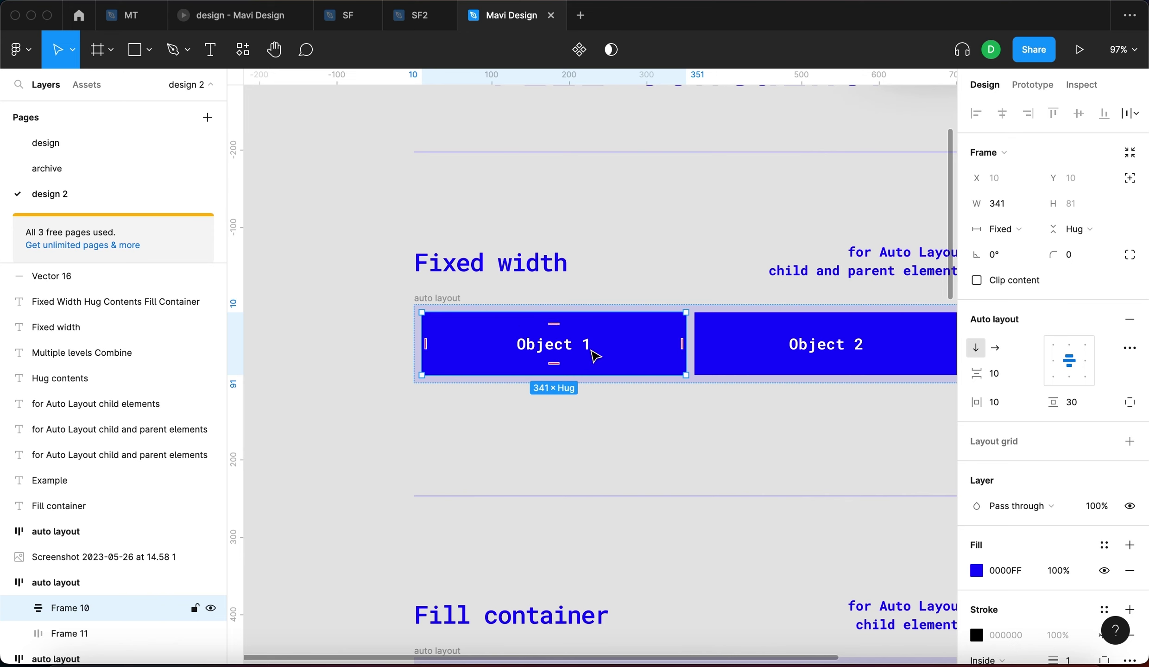
{"action": "left_click", "coordinate": [451, 305]}
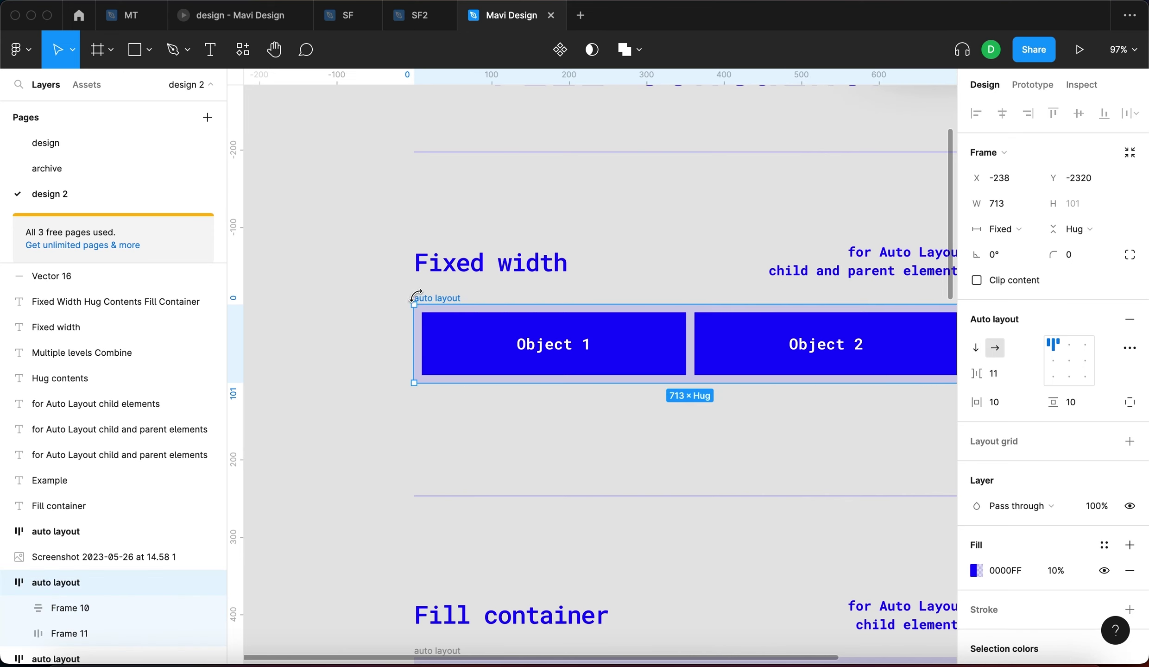
{"action": "left_click", "coordinate": [369, 305]}
{"action": "left_click", "coordinate": [417, 303]}
{"action": "scroll", "coordinate": [357, 339], "scroll_direction": "right", "scroll_amount": 3}
{"action": "scroll", "coordinate": [357, 339], "scroll_direction": "down", "scroll_amount": 1}
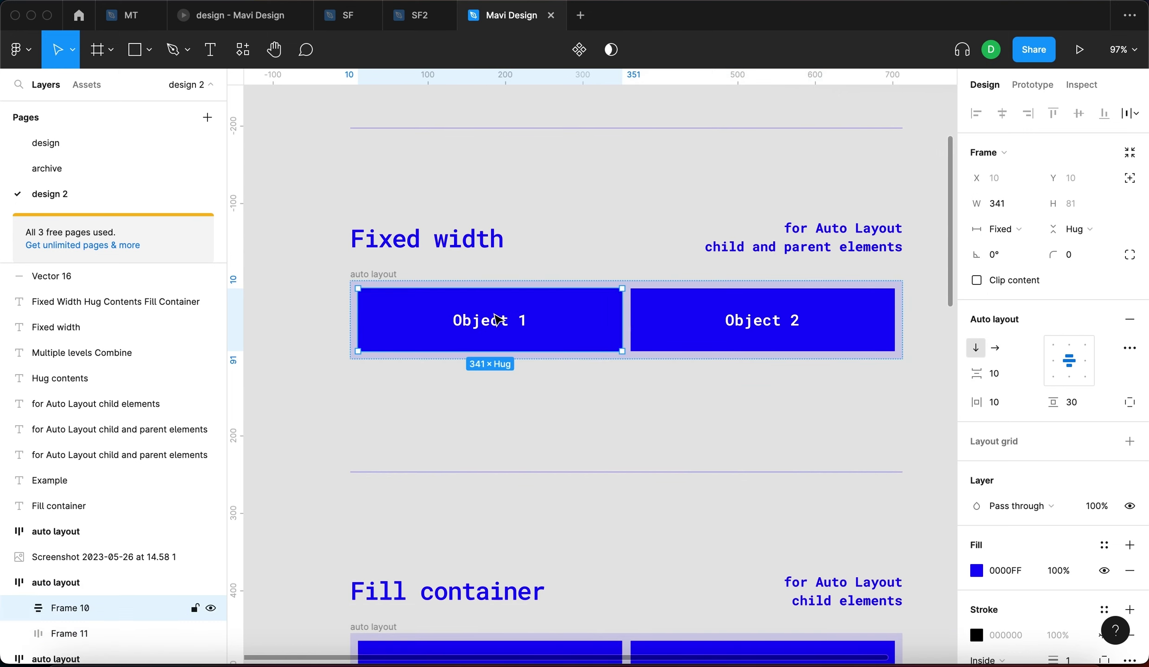
{"action": "left_click", "coordinate": [699, 416]}
{"action": "left_click", "coordinate": [437, 345]}
{"action": "left_click", "coordinate": [564, 399]}
{"action": "left_click", "coordinate": [418, 326]}
{"action": "left_click", "coordinate": [783, 345]}
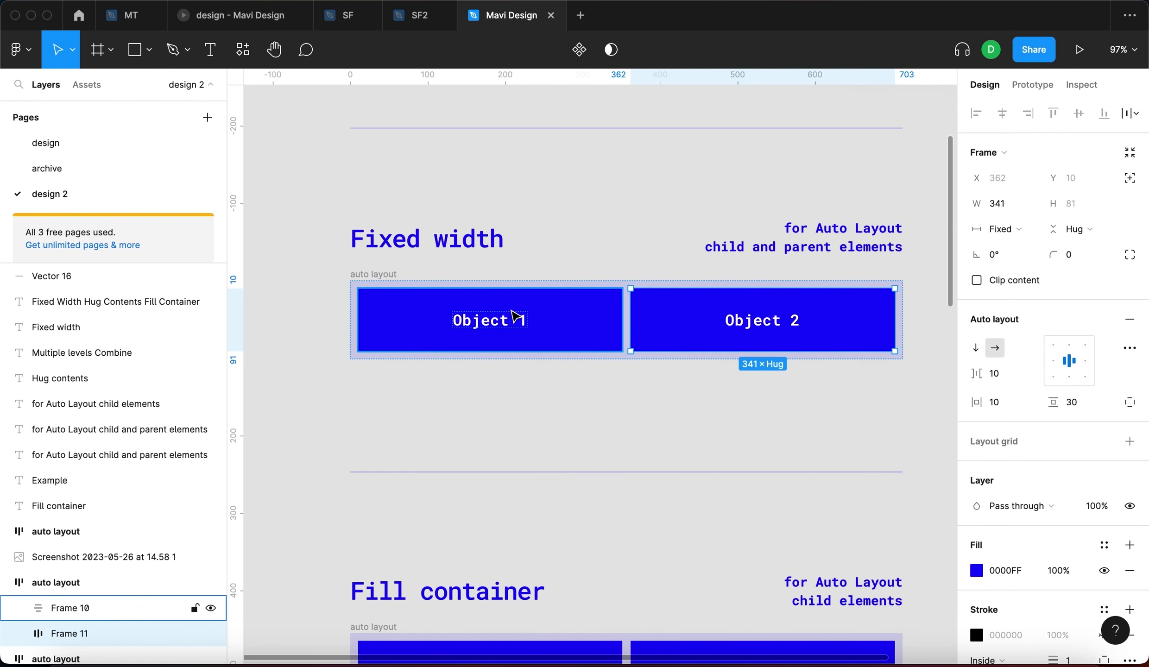
{"action": "left_click", "coordinate": [373, 275]}
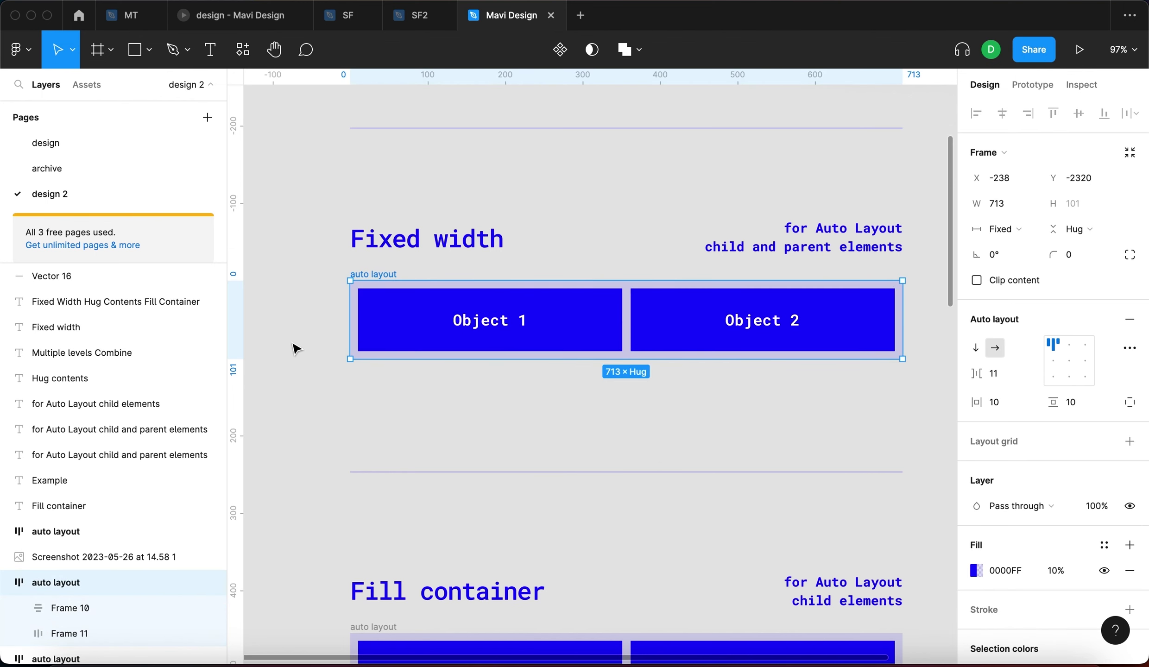
{"action": "left_click", "coordinate": [323, 341]}
Step: Compare the Fixed width, Fill container and Hug contents examples, including the notes on which auto layout elements each option applies to
{"action": "scroll", "coordinate": [323, 341], "scroll_direction": "down", "scroll_amount": 3}
{"action": "scroll", "coordinate": [799, 422], "scroll_direction": "up", "scroll_amount": 5}
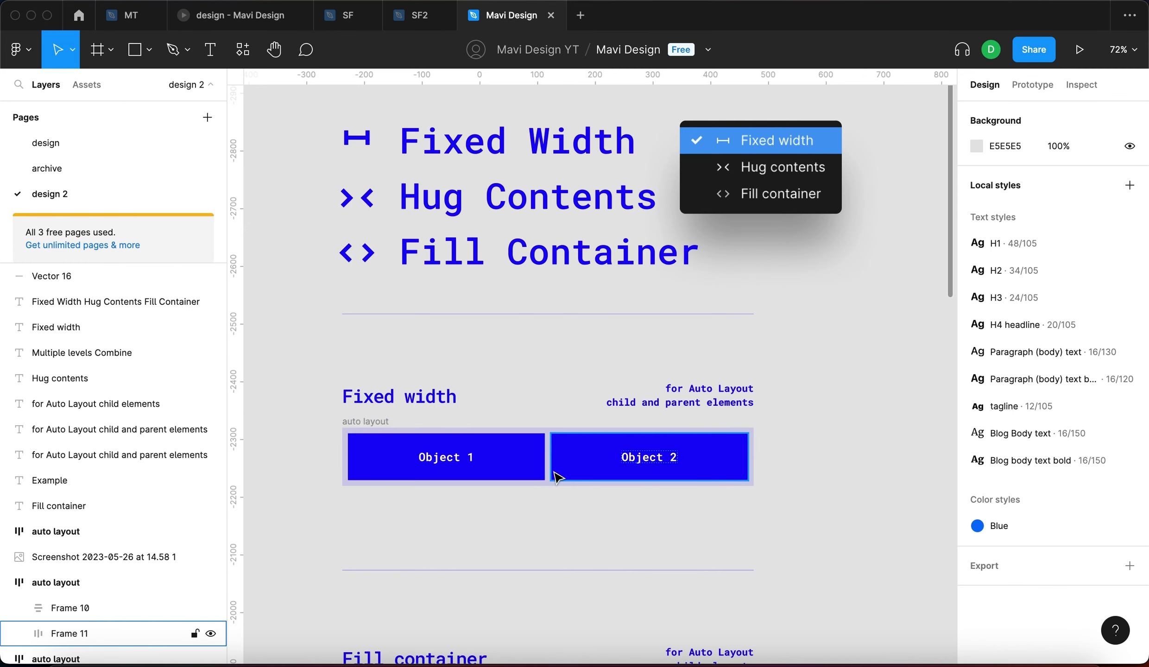
{"action": "scroll", "coordinate": [558, 477], "scroll_direction": "down", "scroll_amount": 4}
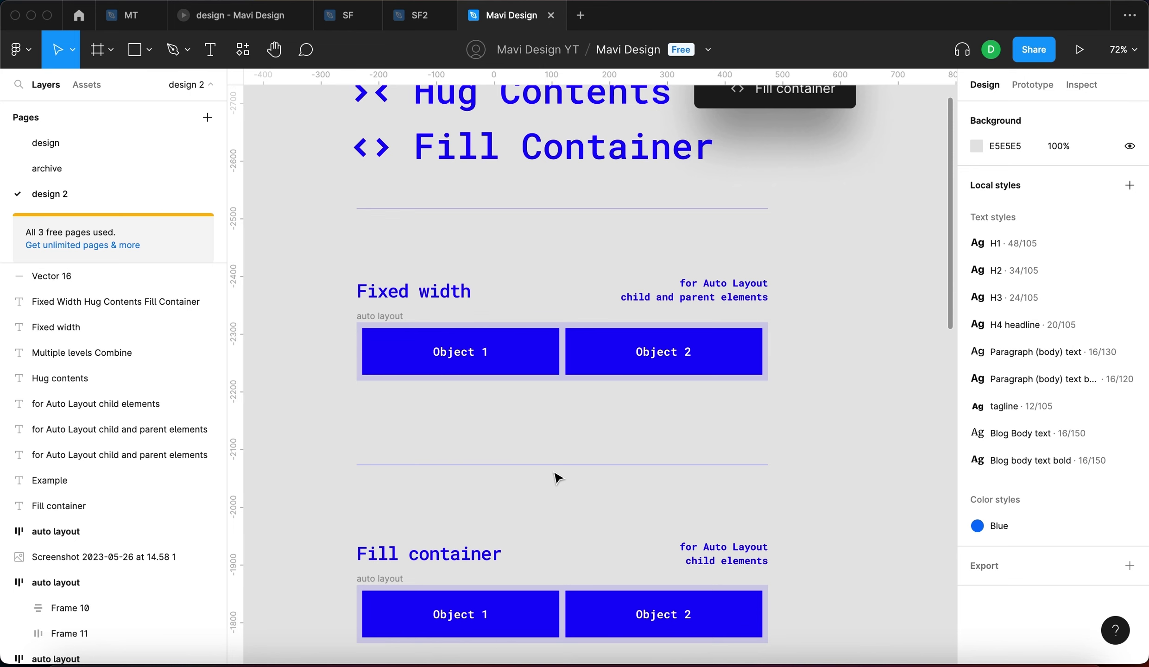
{"action": "scroll", "coordinate": [558, 477], "scroll_direction": "down", "scroll_amount": 3}
{"action": "left_click", "coordinate": [412, 191]}
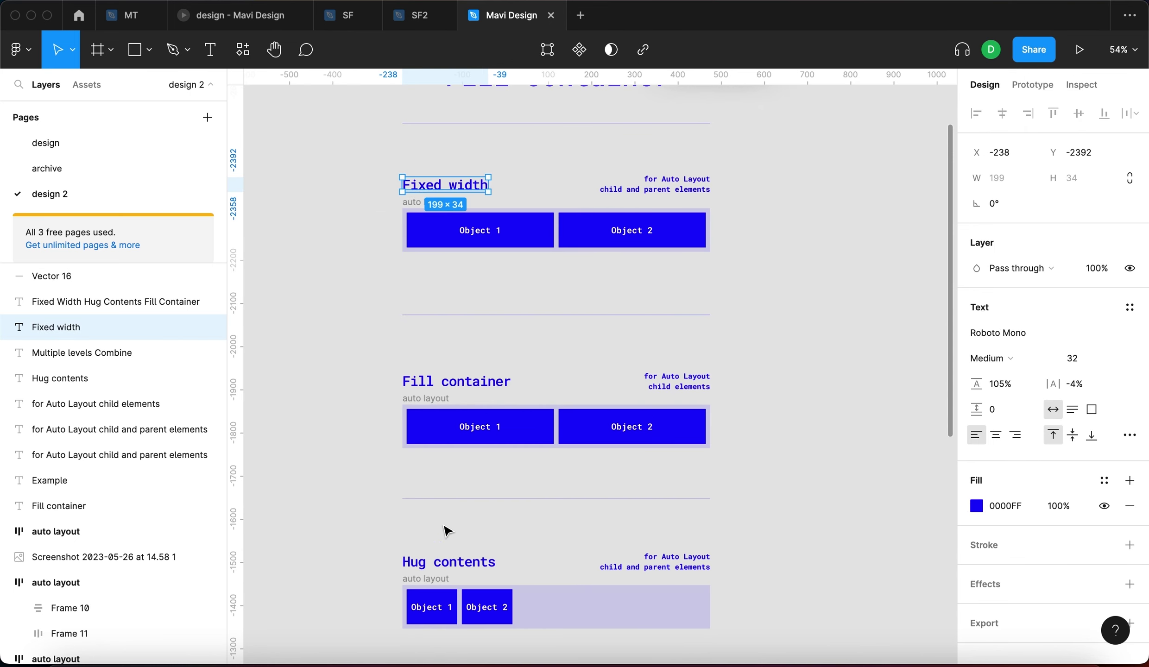
{"action": "left_click", "coordinate": [448, 557]}
{"action": "scroll", "coordinate": [359, 502], "scroll_direction": "up", "scroll_amount": 2}
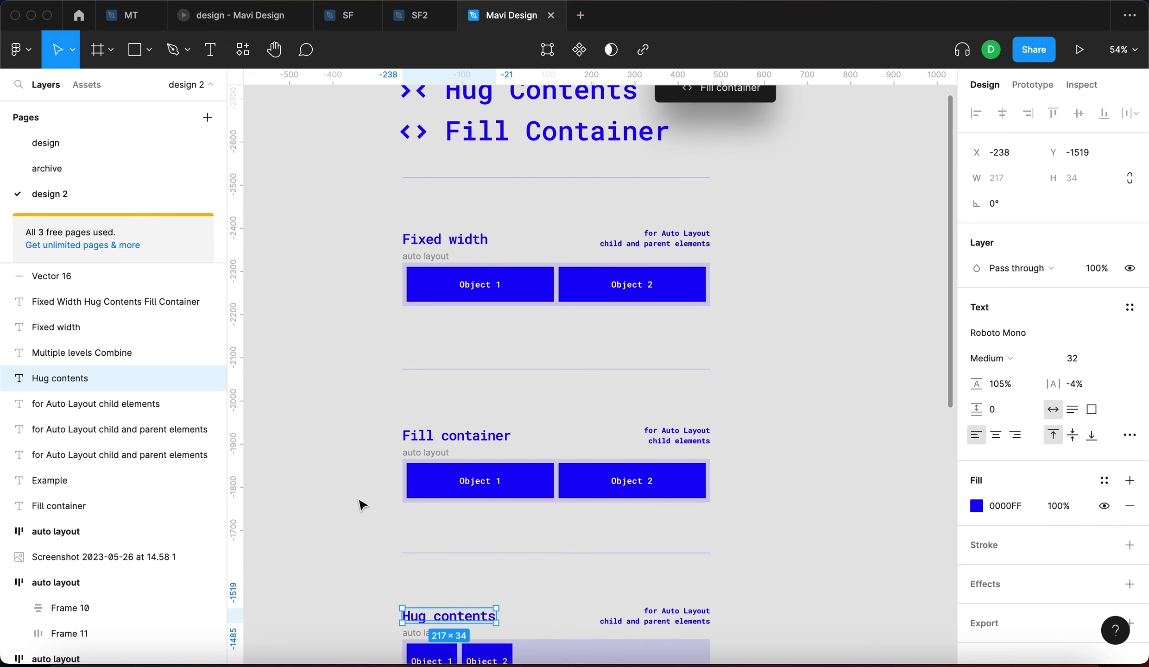
{"action": "left_click", "coordinate": [525, 295]}
{"action": "left_click", "coordinate": [410, 244]}
{"action": "left_click", "coordinate": [410, 260]}
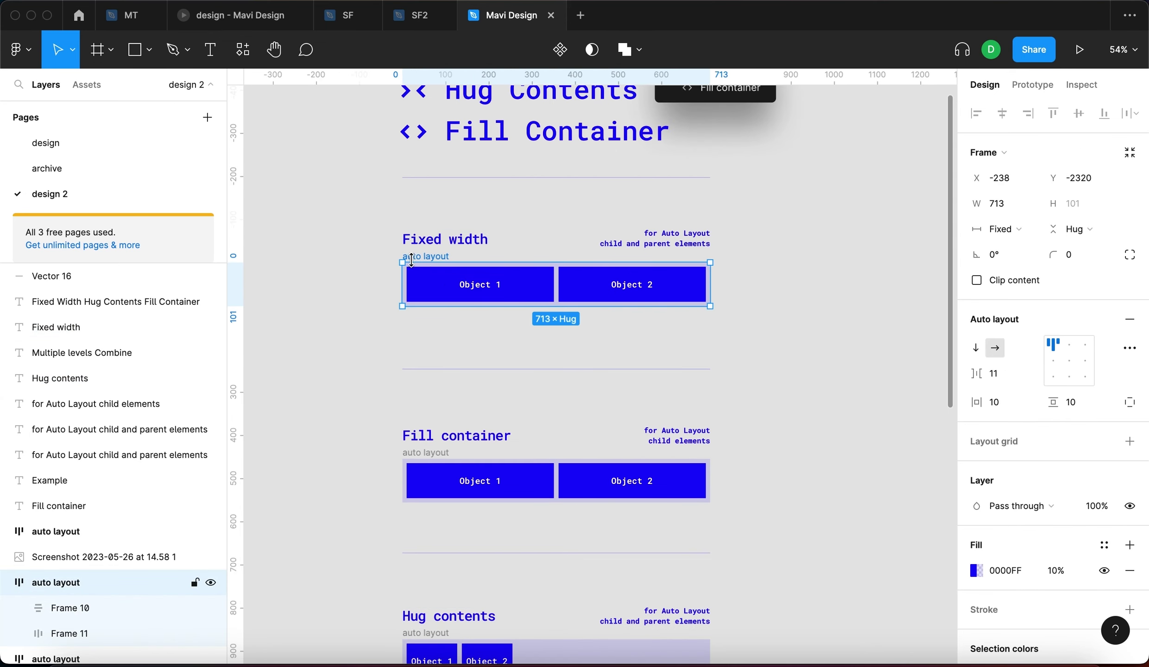
{"action": "scroll", "coordinate": [339, 352], "scroll_direction": "down", "scroll_amount": 2}
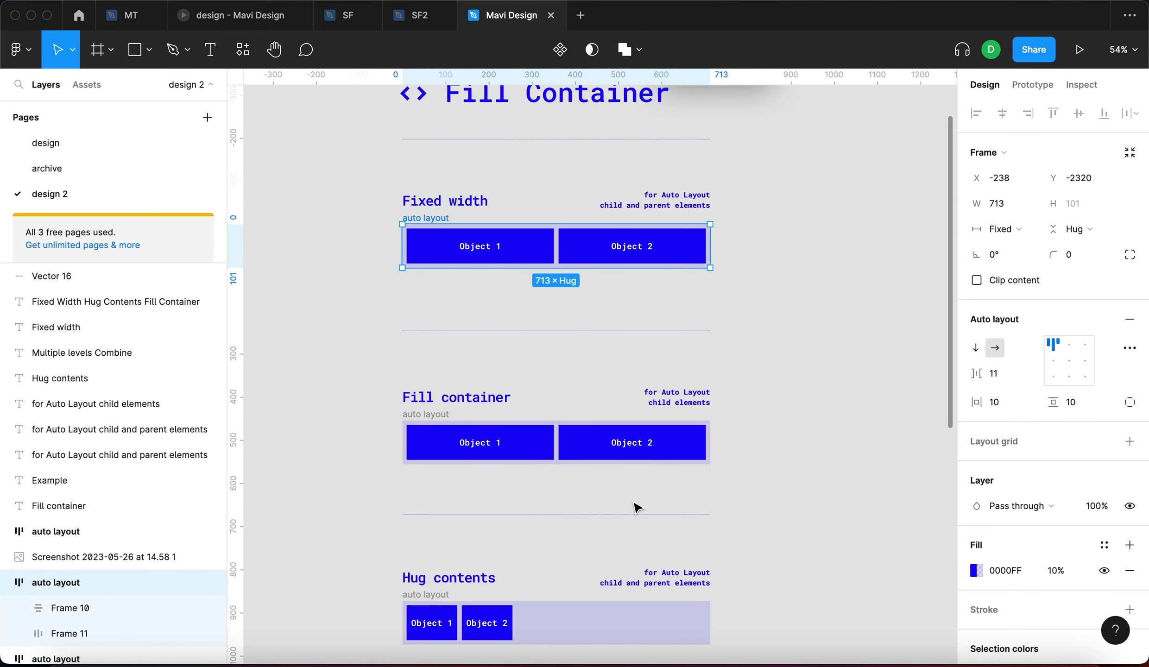
{"action": "left_click", "coordinate": [698, 406]}
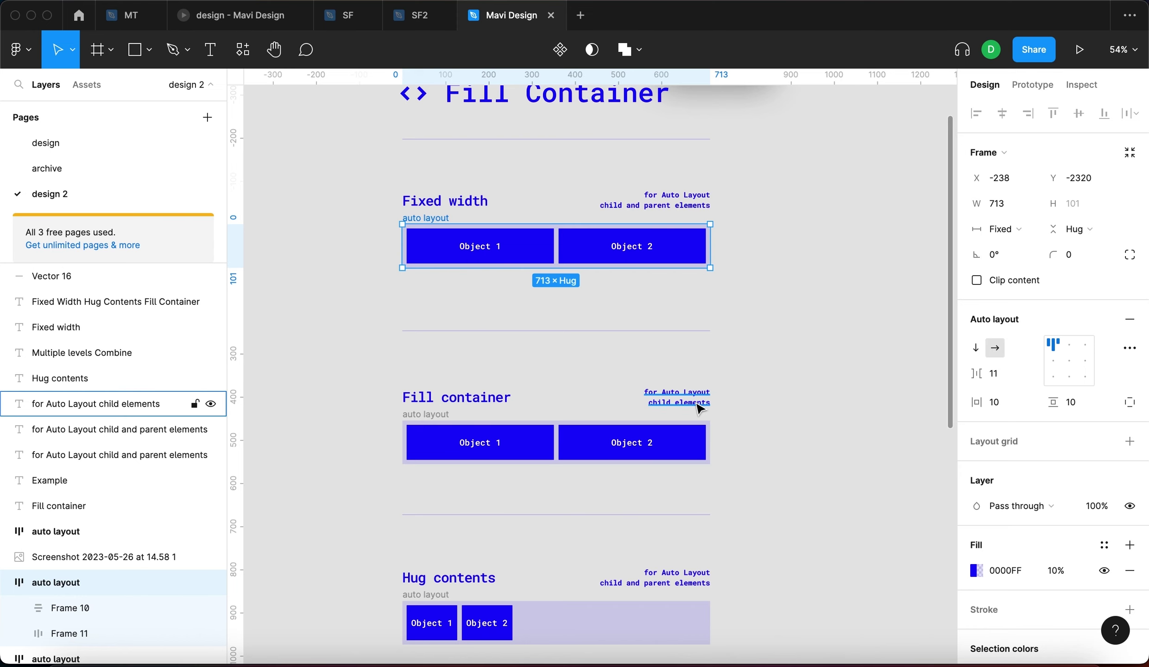
{"action": "scroll", "coordinate": [699, 407], "scroll_direction": "up", "scroll_amount": 5, "text": "ctrl"}
{"action": "scroll", "coordinate": [706, 419], "scroll_direction": "down", "scroll_amount": 5}
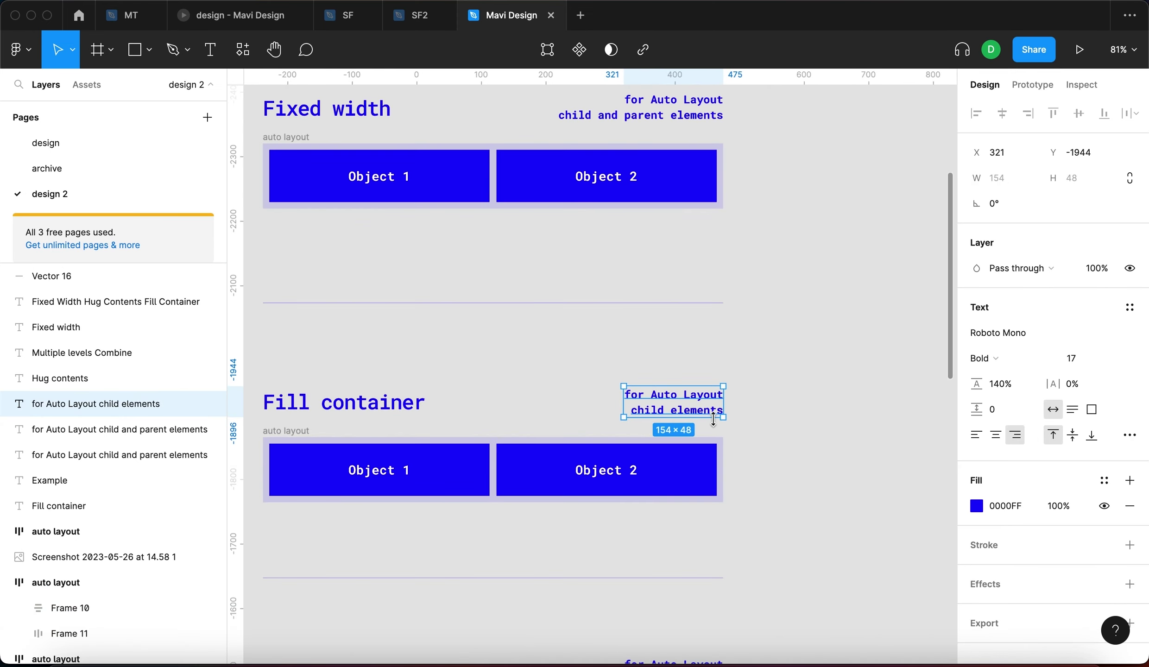
{"action": "left_click", "coordinate": [799, 442]}
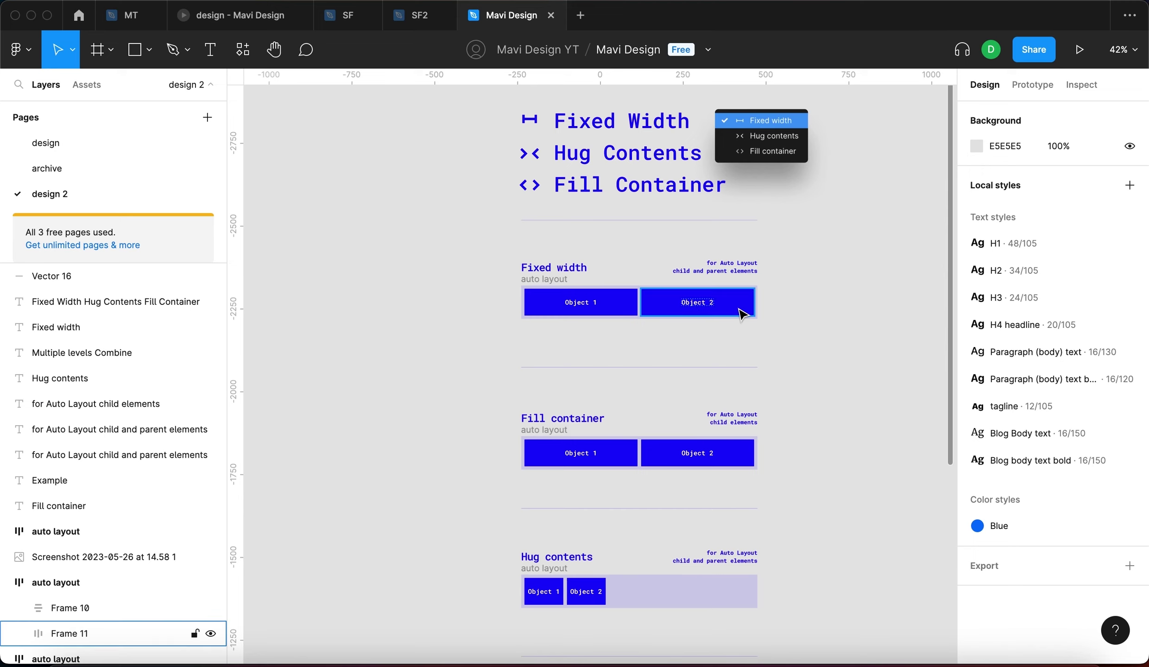
Step: Narrow the Fixed width example's parent auto layout frame until its right edge falls within Object 1, and check both child objects
{"action": "scroll", "coordinate": [737, 302], "scroll_direction": "up", "scroll_amount": 4, "text": "ctrl"}
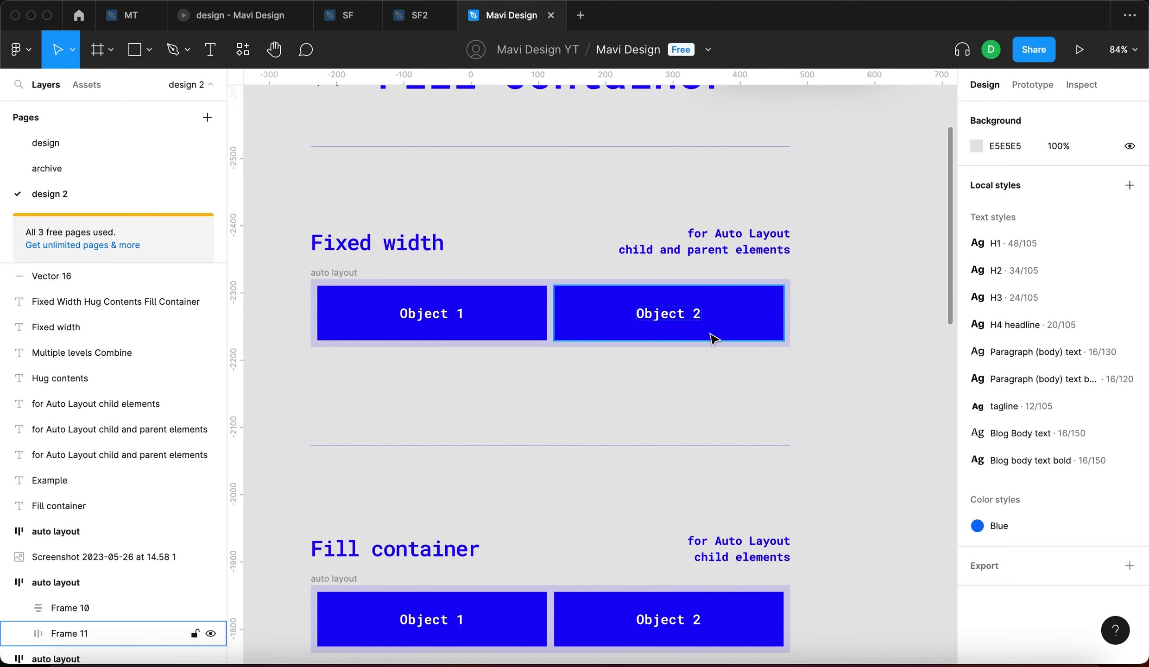
{"action": "left_click", "coordinate": [352, 272]}
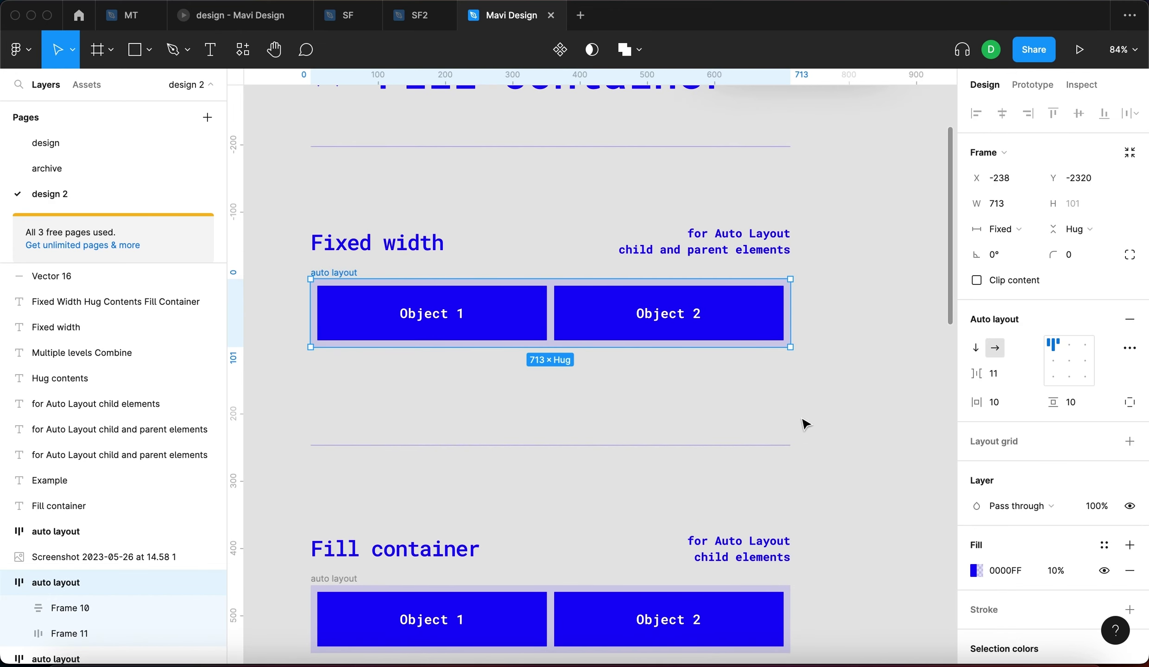
{"action": "left_click", "coordinate": [582, 319]}
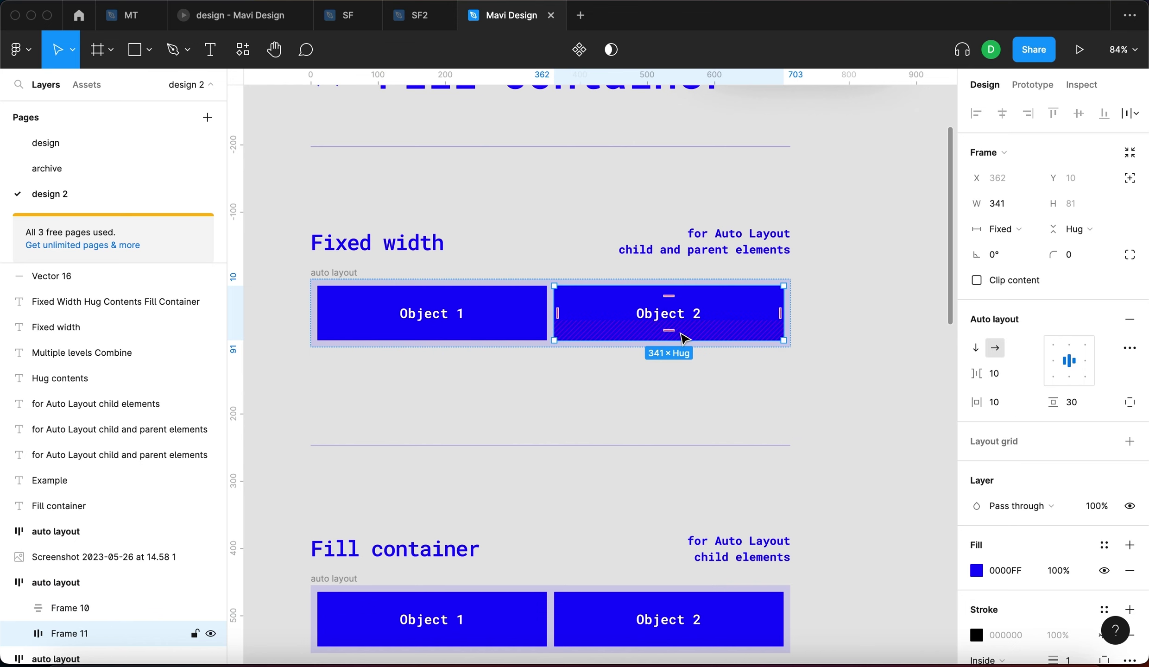
{"action": "left_click", "coordinate": [510, 326]}
{"action": "key", "text": "Escape"}
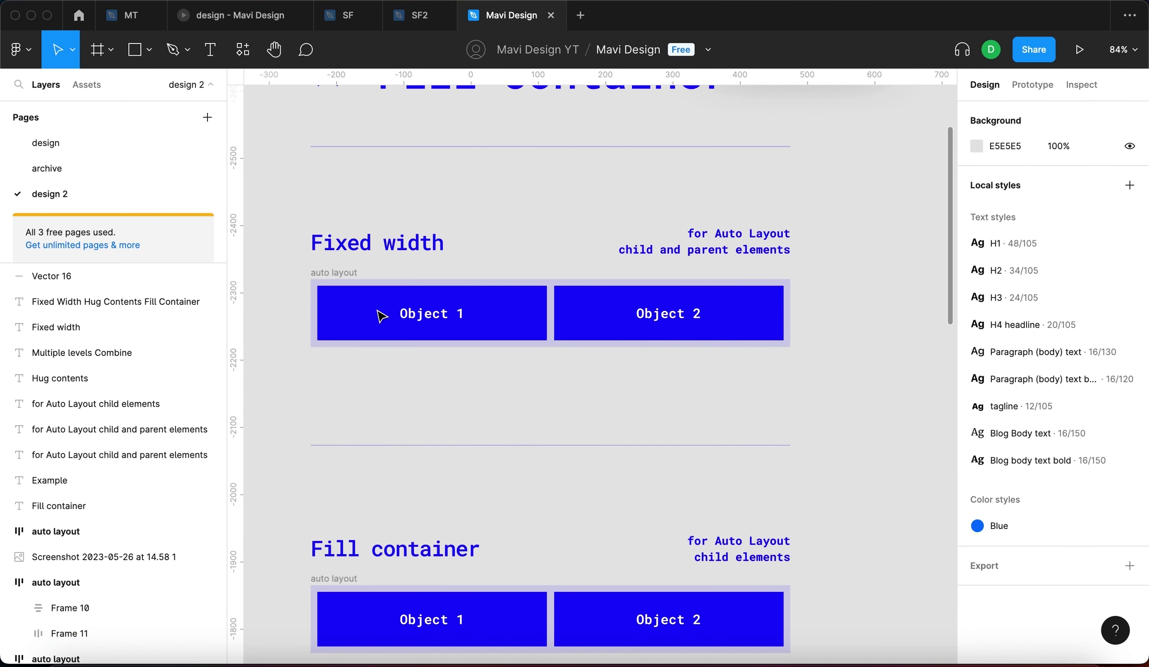
{"action": "left_click", "coordinate": [345, 272]}
{"action": "left_click_drag", "start_coordinate": [787, 313], "coordinate": [481, 313]}
{"action": "key", "text": "Escape"}
{"action": "left_click", "coordinate": [608, 313]}
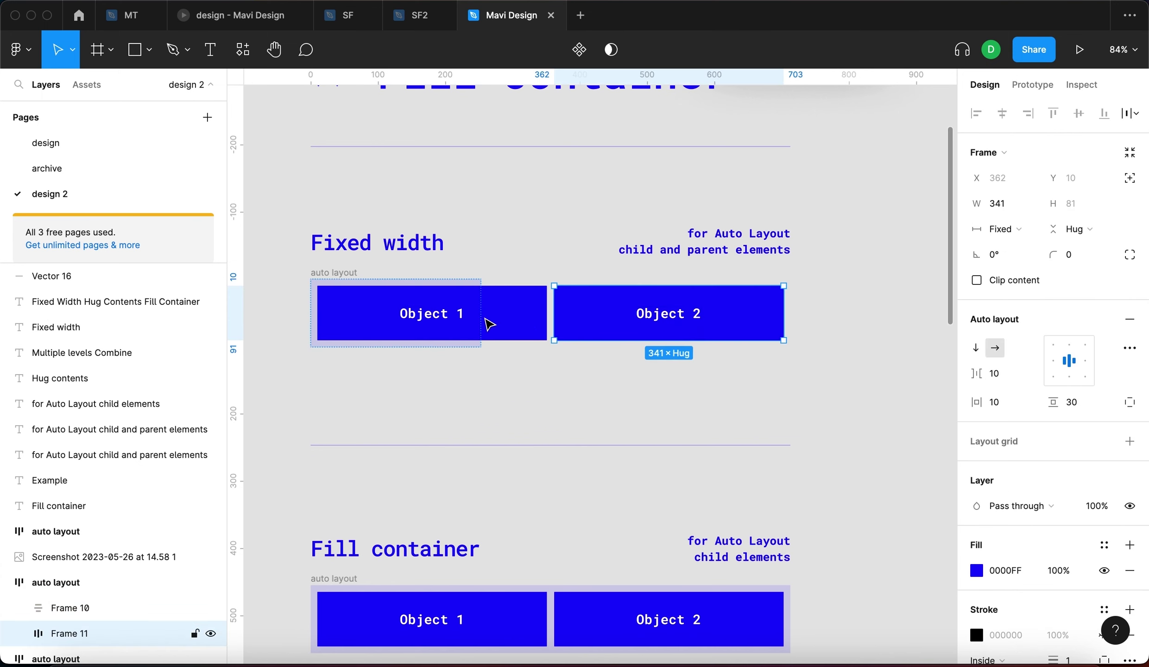
{"action": "left_click", "coordinate": [519, 324]}
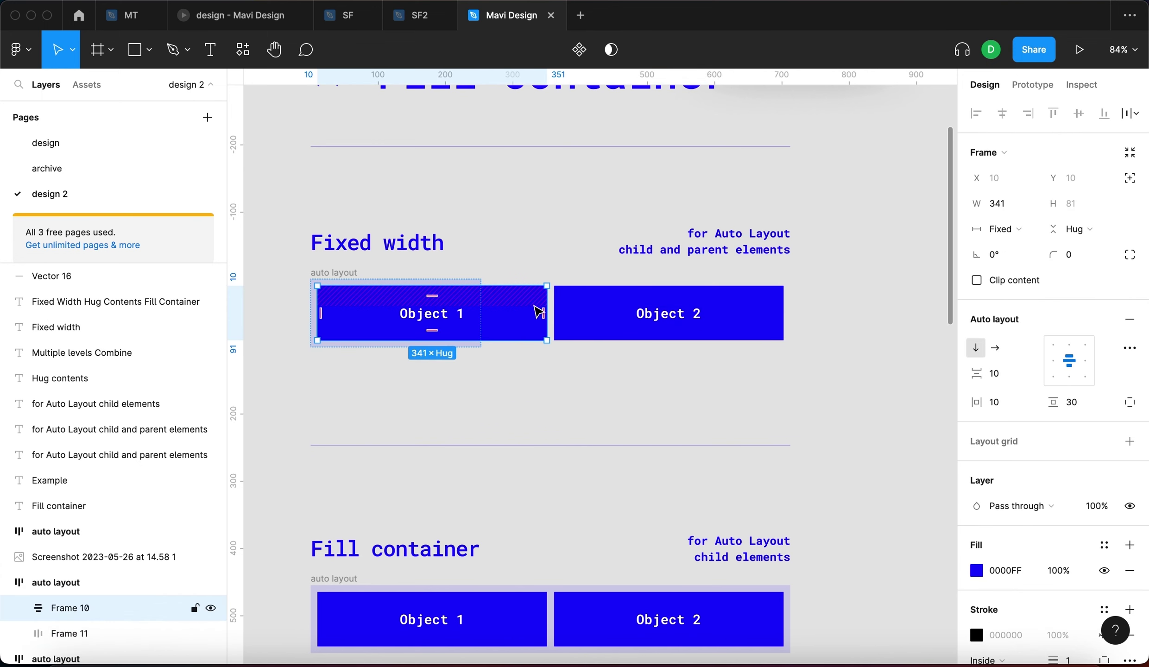
Step: Widen the Fixed width example's parent auto layout frame to about 840 and check its child objects
{"action": "left_click", "coordinate": [564, 388]}
{"action": "left_click", "coordinate": [474, 296]}
{"action": "left_click_drag", "start_coordinate": [480, 297], "coordinate": [875, 305]}
{"action": "left_click", "coordinate": [493, 300]}
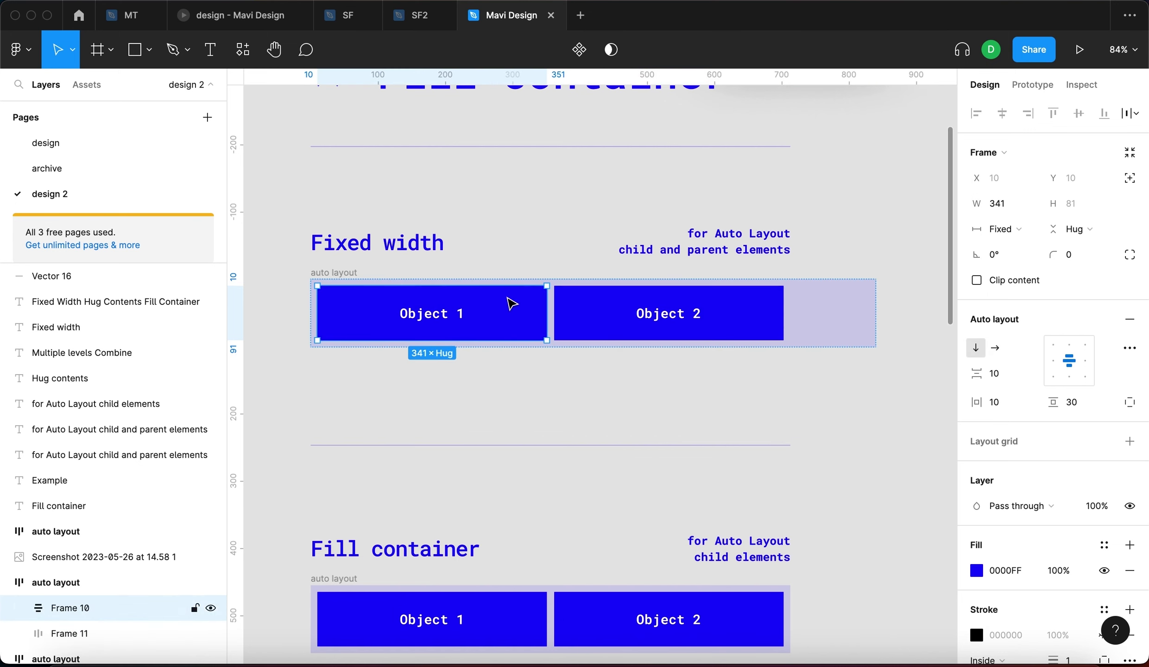
{"action": "left_click", "coordinate": [602, 331]}
{"action": "left_click", "coordinate": [658, 389]}
{"action": "left_click", "coordinate": [846, 312]}
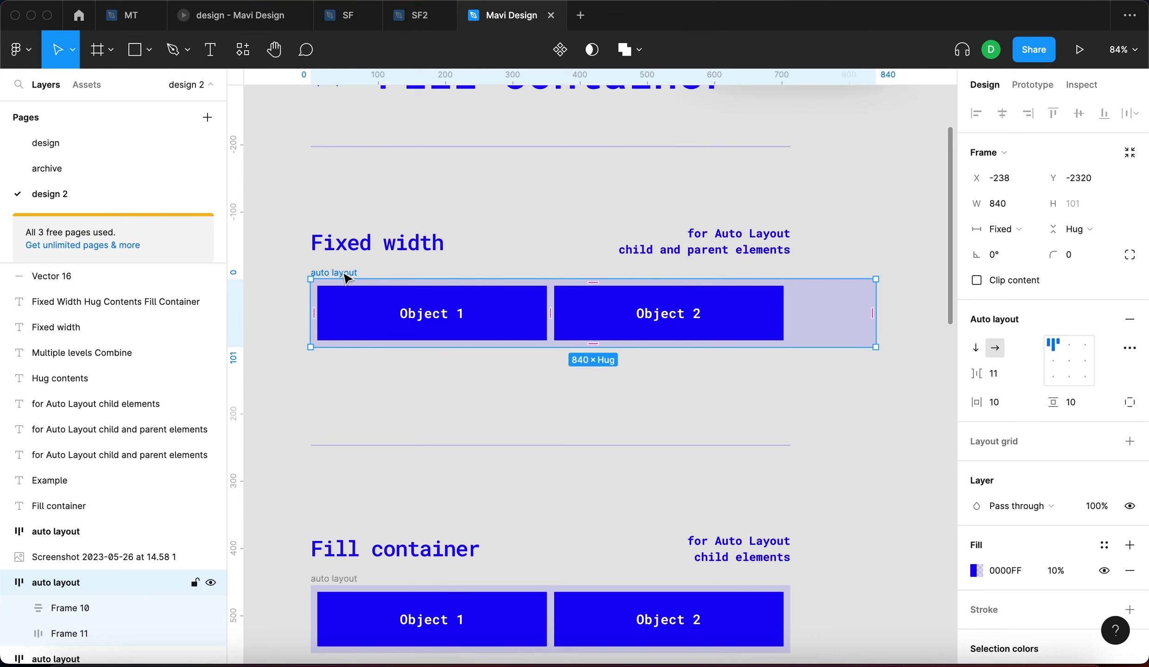
Step: Narrow the Fixed width example's parent auto layout frame to about 532 so its edge crosses Object 2
{"action": "left_click_drag", "start_coordinate": [876, 308], "coordinate": [668, 301]}
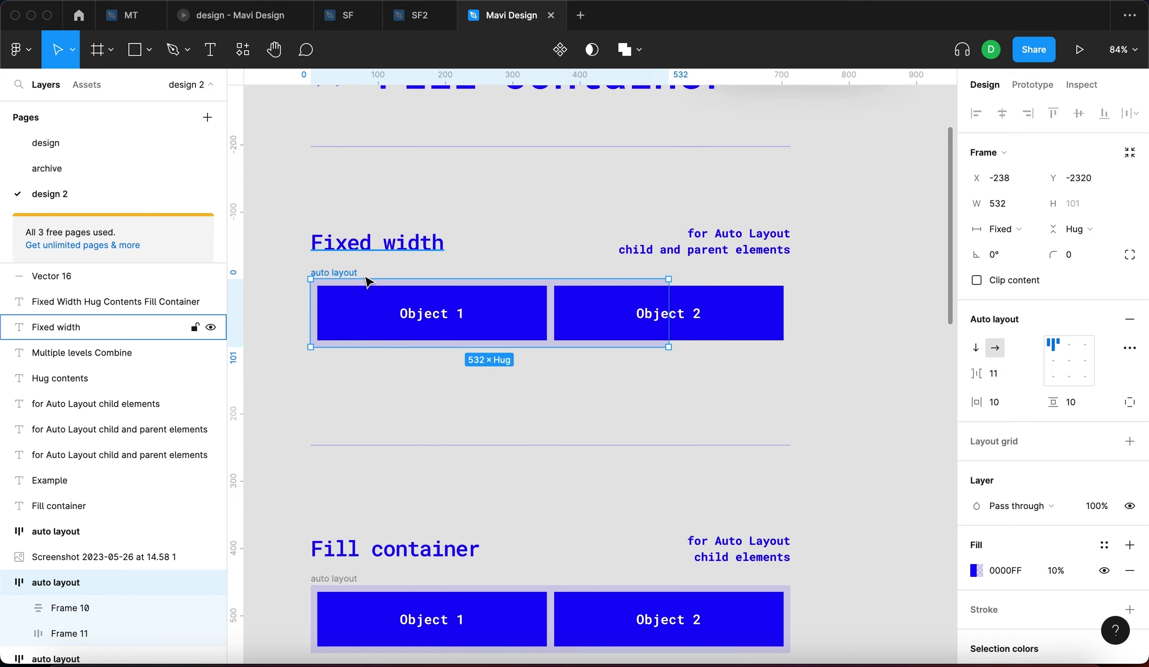
{"action": "scroll", "coordinate": [787, 280], "scroll_direction": "down", "scroll_amount": 2}
{"action": "left_click", "coordinate": [456, 267]}
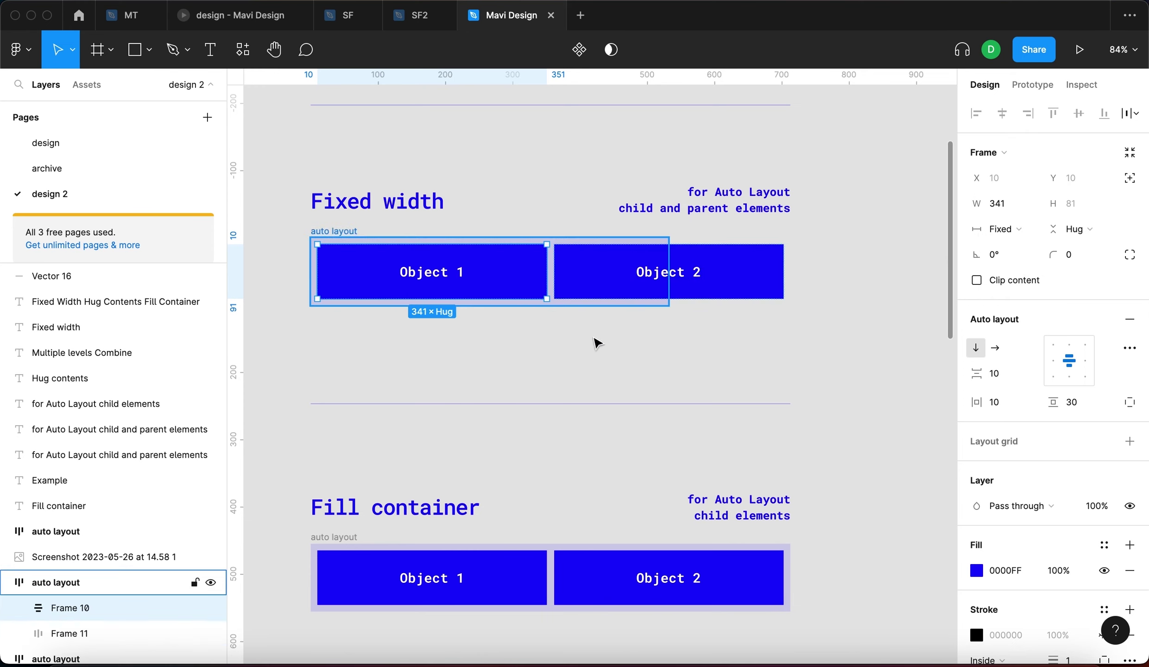
{"action": "left_click", "coordinate": [601, 317]}
{"action": "left_click", "coordinate": [602, 306]}
Step: Set the vertical sizing of Object 2 in the Fixed width example to Fixed
{"action": "left_click", "coordinate": [590, 282]}
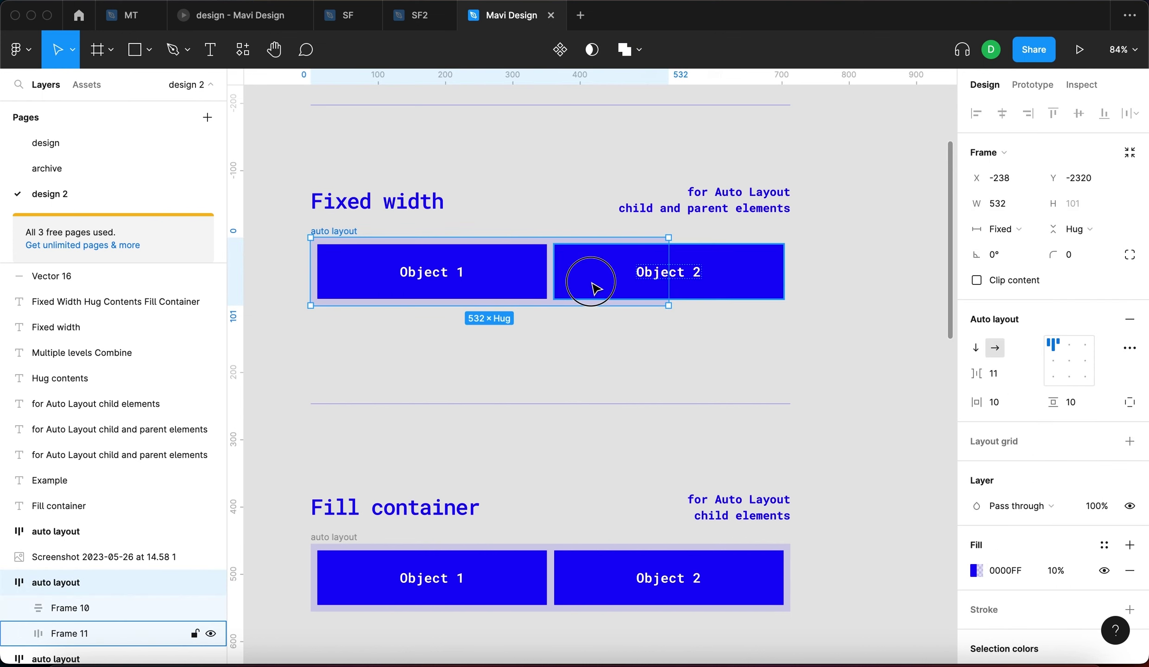
{"action": "left_click", "coordinate": [1090, 229]}
{"action": "left_click", "coordinate": [1052, 210]}
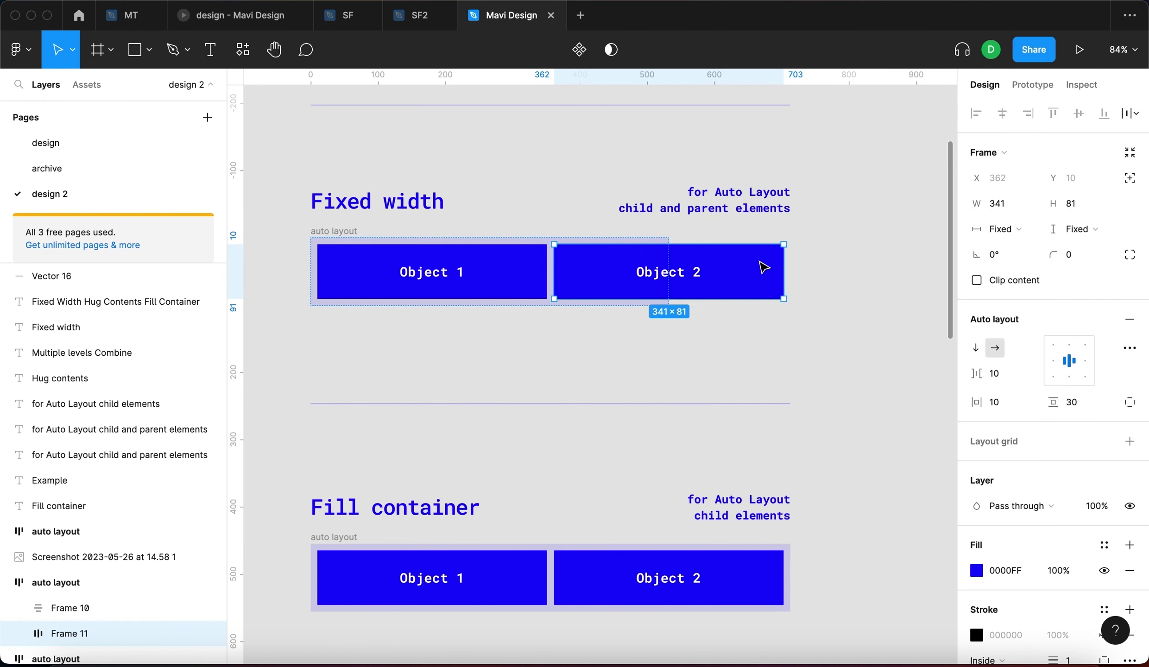
Step: Widen the Fixed width example's parent frame past Object 2's right edge and check the width values of both objects
{"action": "left_click", "coordinate": [691, 389]}
{"action": "left_click", "coordinate": [851, 264]}
{"action": "left_click", "coordinate": [747, 272]}
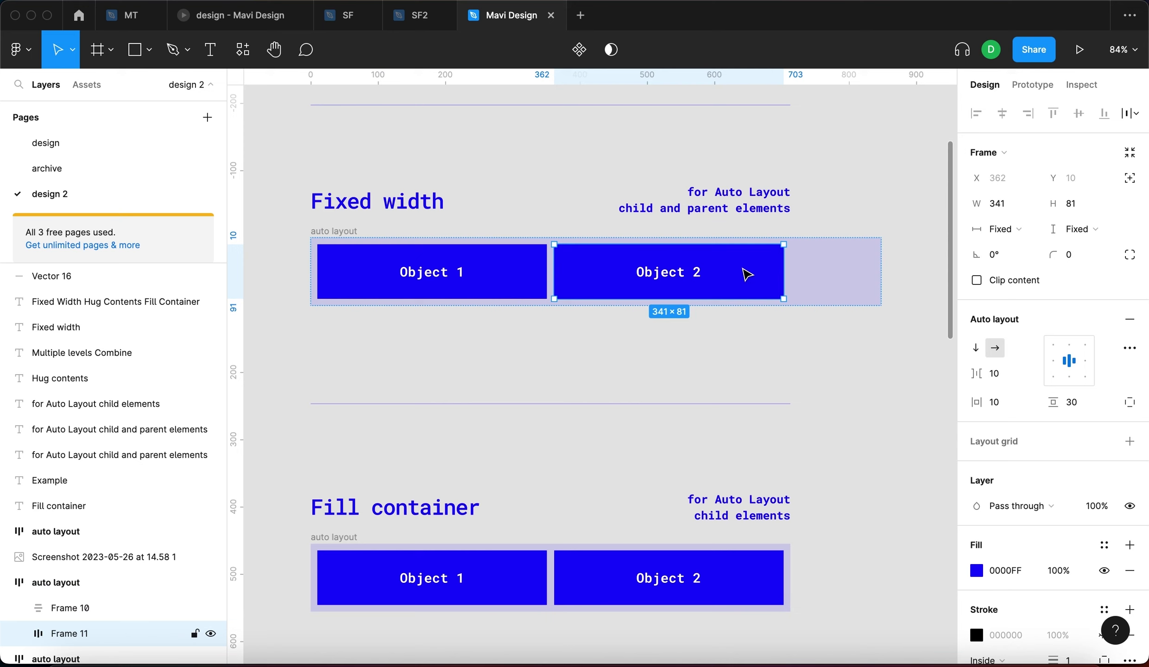
{"action": "left_click", "coordinate": [995, 203]}
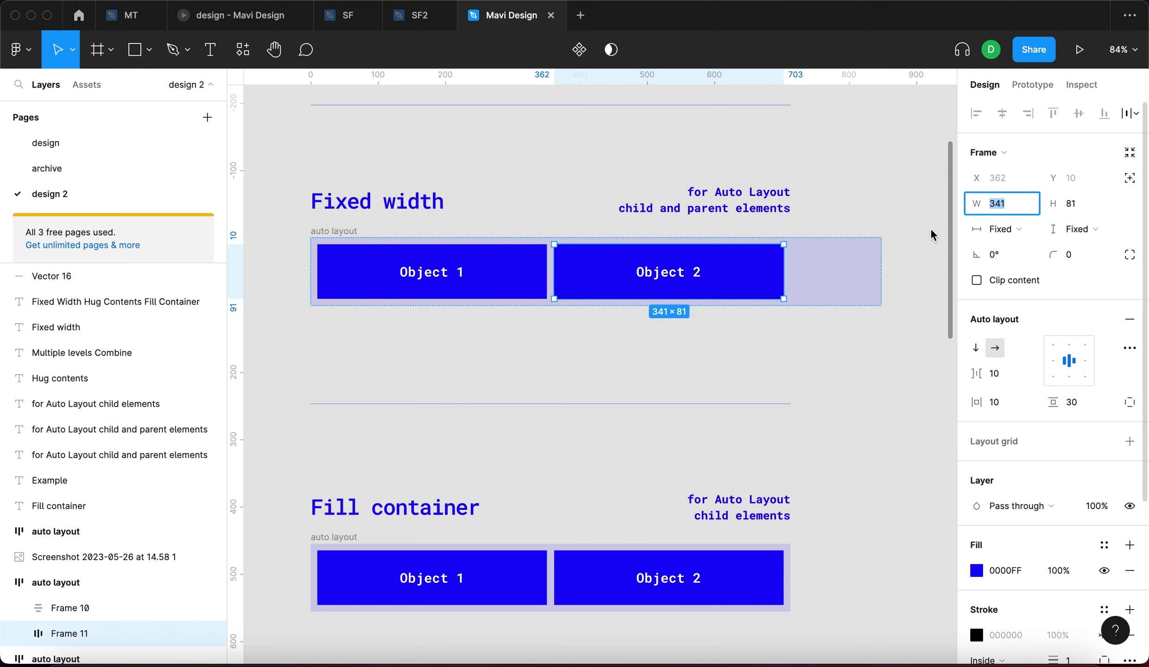
{"action": "left_click", "coordinate": [487, 261]}
{"action": "left_click", "coordinate": [992, 204]}
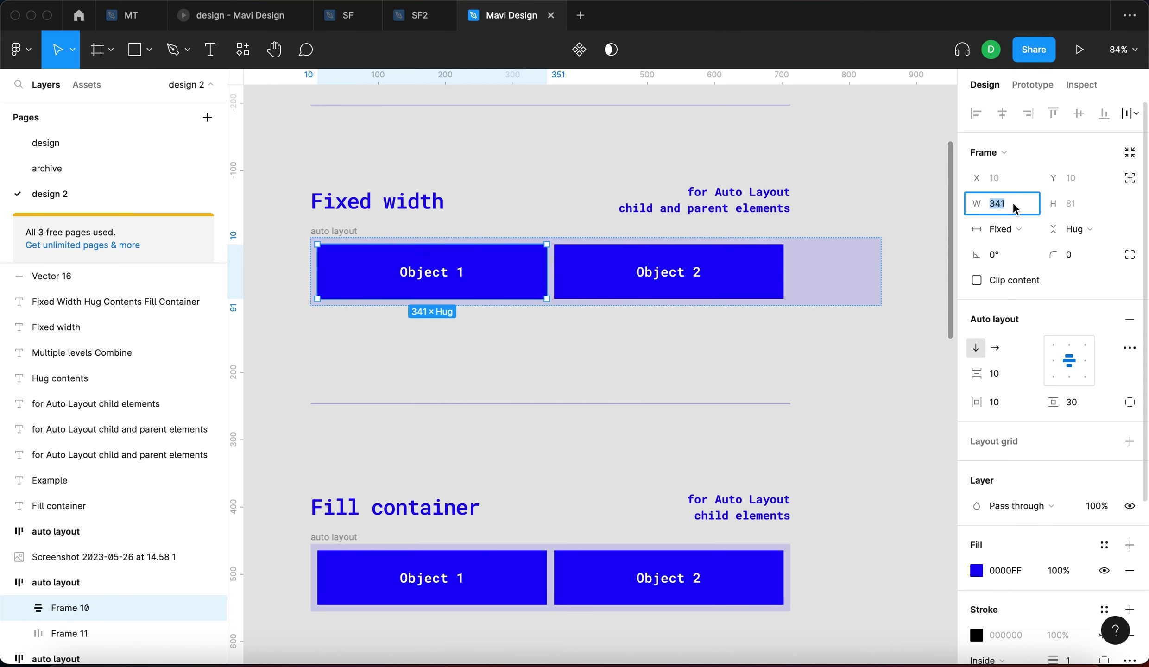
{"action": "left_click", "coordinate": [744, 328]}
{"action": "scroll", "coordinate": [741, 324], "scroll_direction": "up", "scroll_amount": 2}
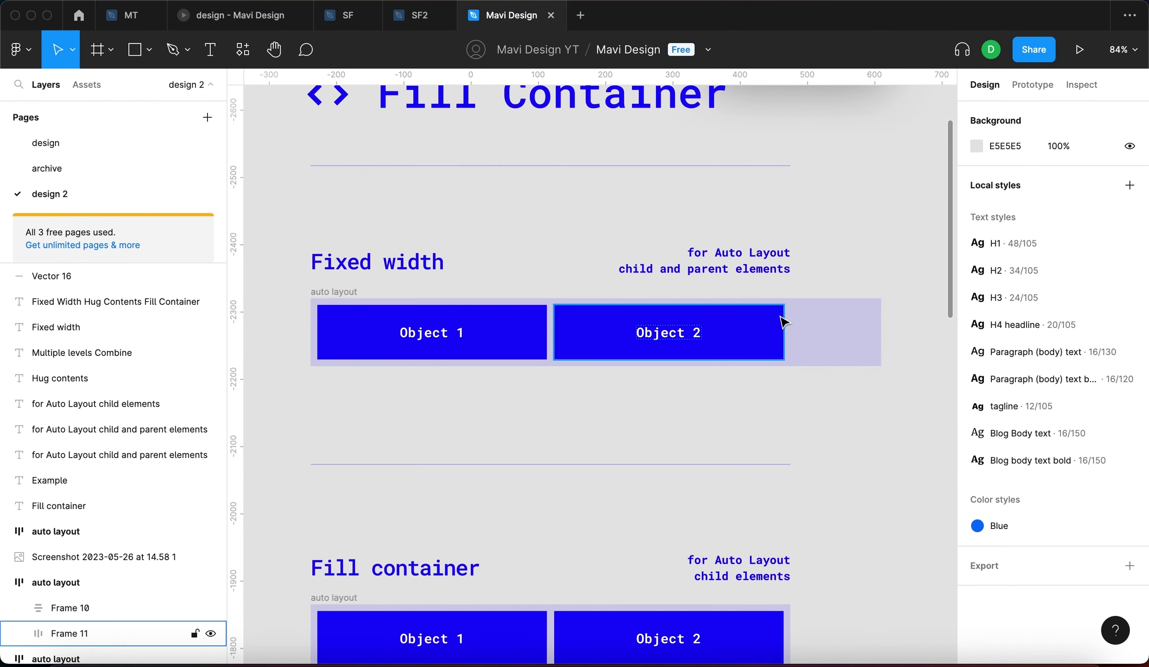
Step: Check the width values and horizontal sizing of Object 1 and Object 2 in the Fill container example, keeping Object 1 on Fill container
{"action": "scroll", "coordinate": [787, 333], "scroll_direction": "down", "scroll_amount": 8}
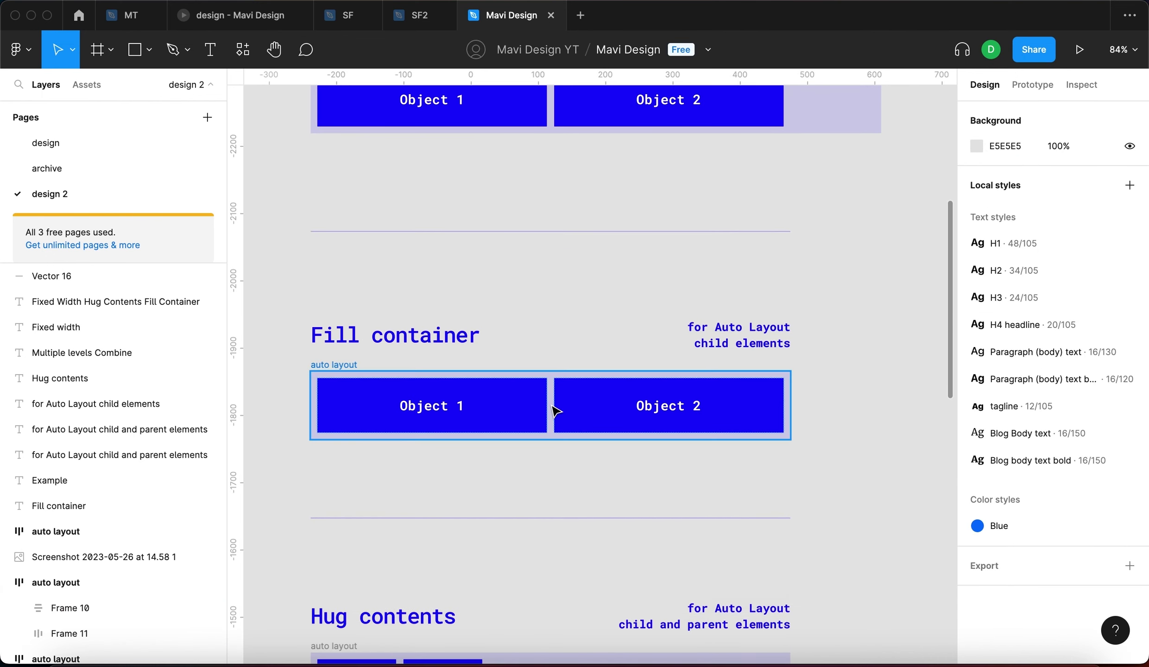
{"action": "left_click", "coordinate": [505, 438]}
{"action": "left_click", "coordinate": [494, 419]}
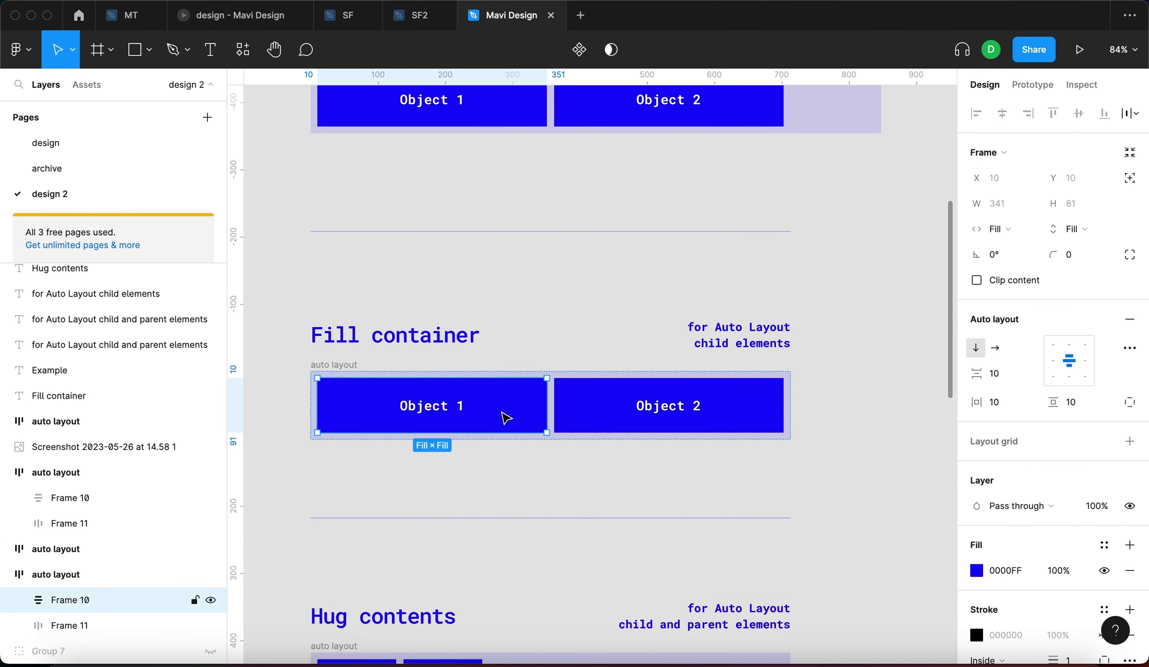
{"action": "left_click", "coordinate": [600, 420]}
{"action": "left_click", "coordinate": [500, 424]}
{"action": "left_click", "coordinate": [616, 421]}
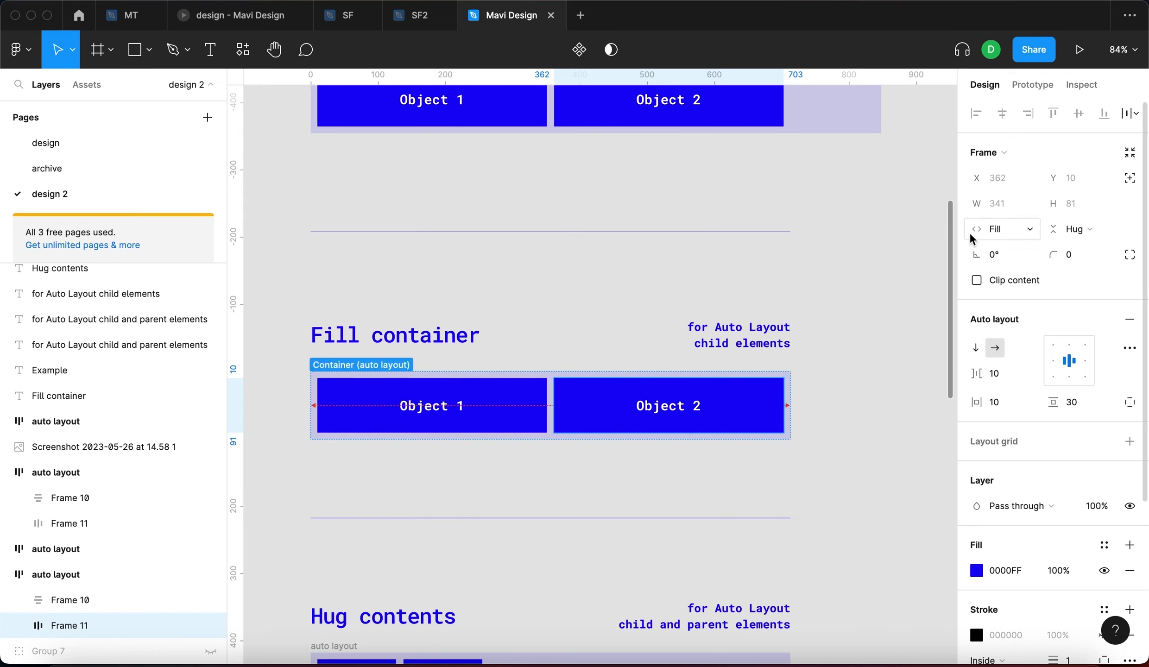
{"action": "left_click", "coordinate": [503, 395]}
{"action": "left_click", "coordinate": [996, 229]}
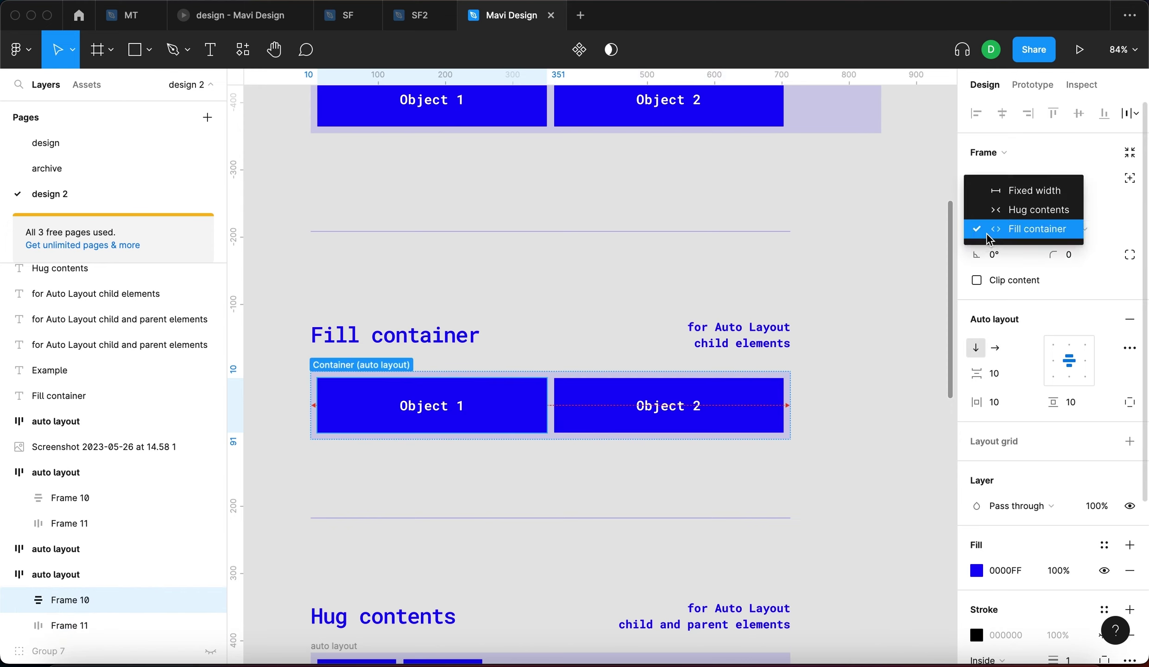
{"action": "left_click", "coordinate": [997, 237]}
Step: Narrow the Fill container example's parent auto layout frame to about 451 and widen it back to 713
{"action": "left_click", "coordinate": [392, 368]}
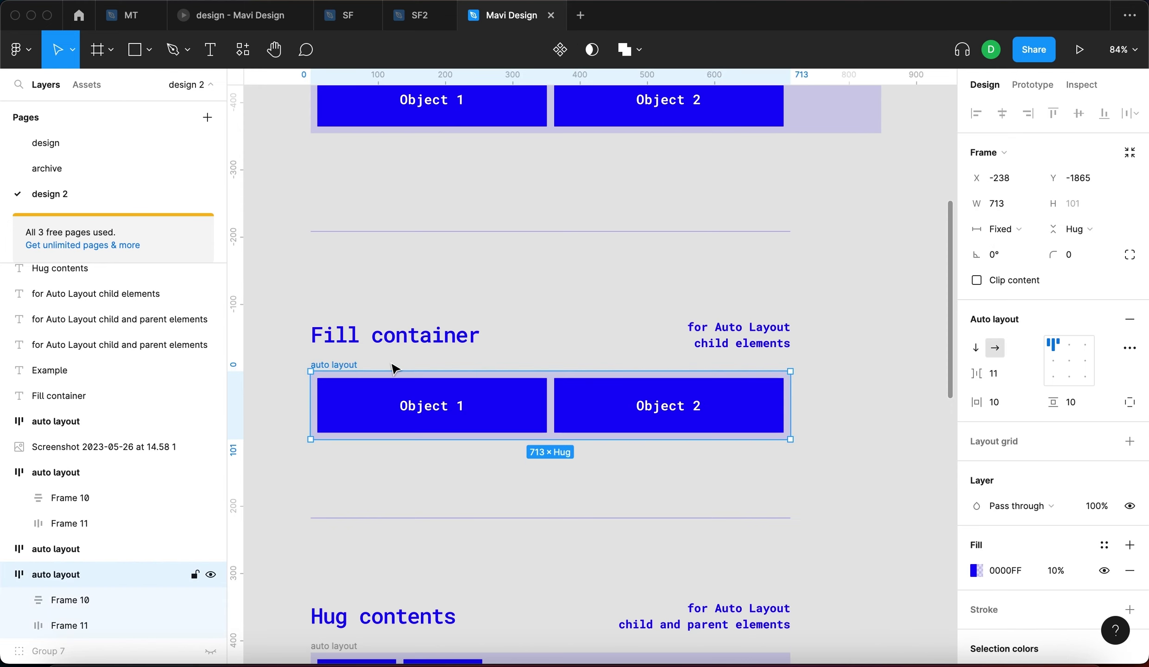
{"action": "left_click_drag", "start_coordinate": [790, 392], "coordinate": [592, 391]}
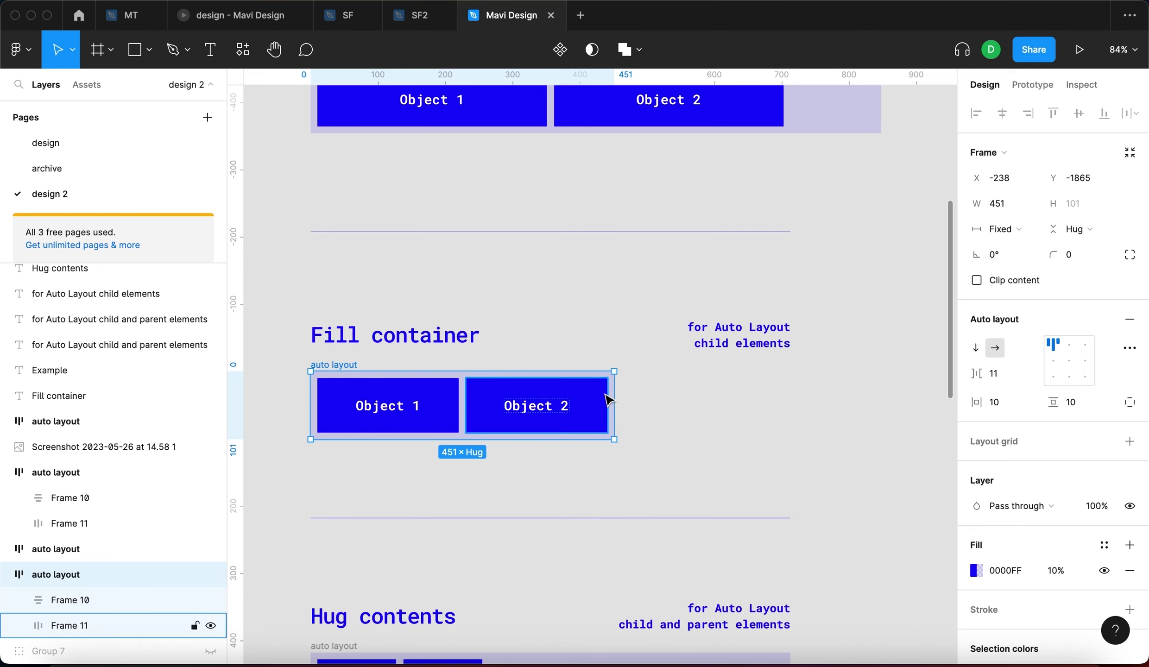
{"action": "left_click_drag", "start_coordinate": [614, 401], "coordinate": [789, 402]}
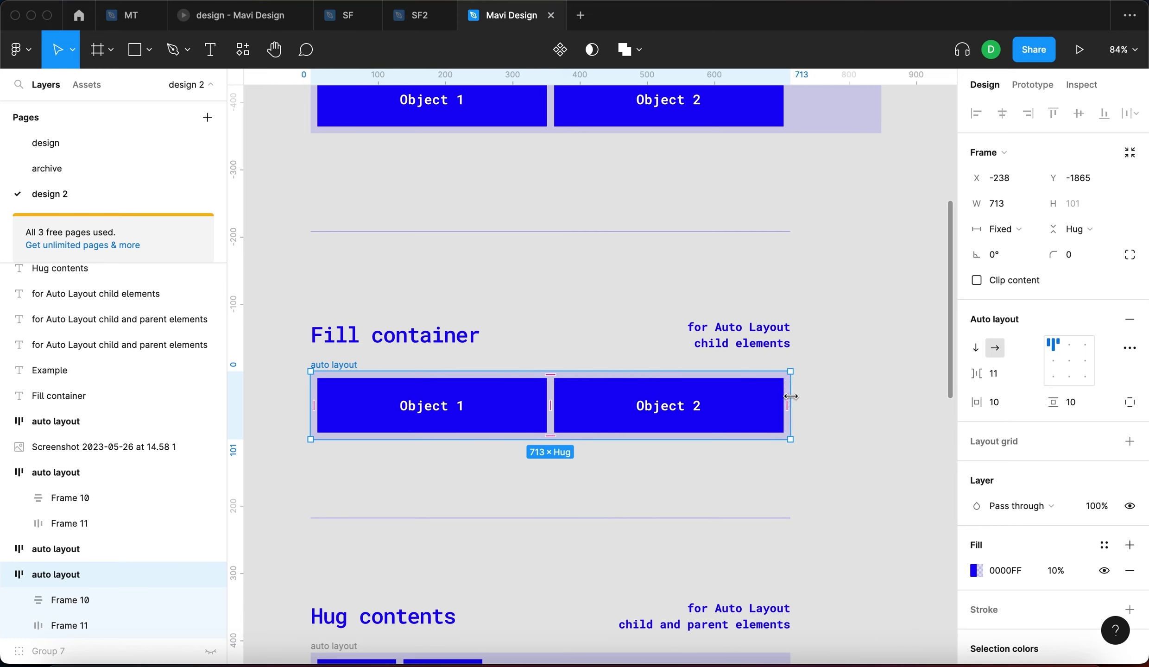
Step: Enlarge the Fill container example's parent frame to about 747 by 177 and check the sizing of both objects
{"action": "left_click_drag", "start_coordinate": [789, 401], "coordinate": [813, 400]}
{"action": "left_click_drag", "start_coordinate": [766, 439], "coordinate": [763, 490]}
{"action": "left_click", "coordinate": [416, 413]}
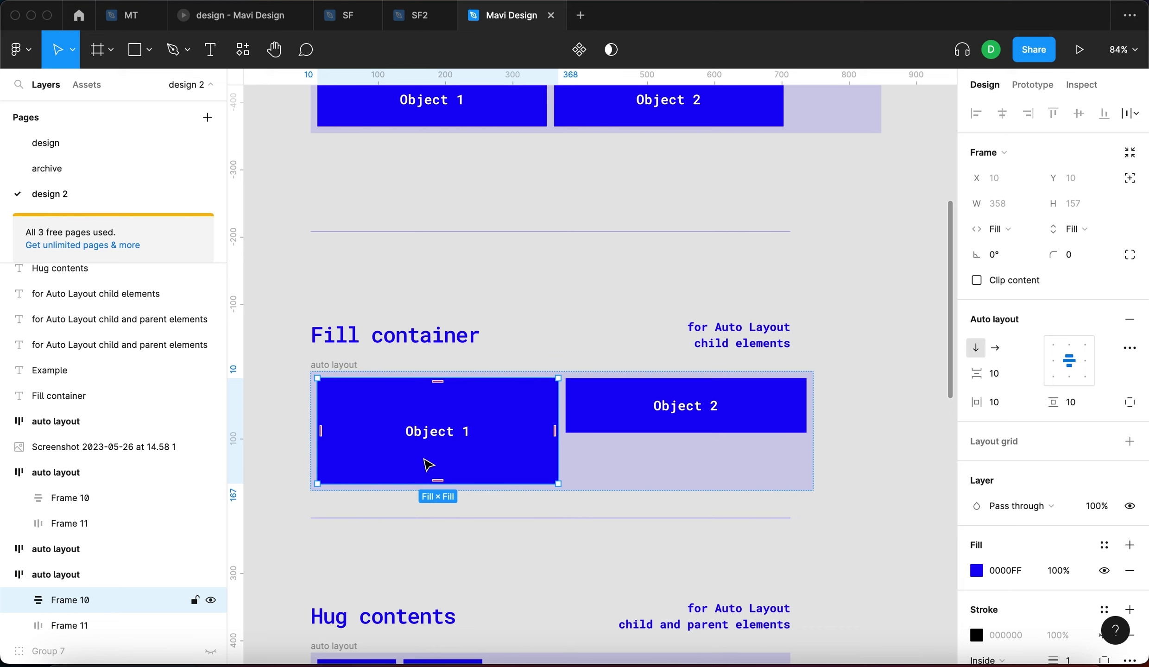
{"action": "left_click", "coordinate": [723, 409]}
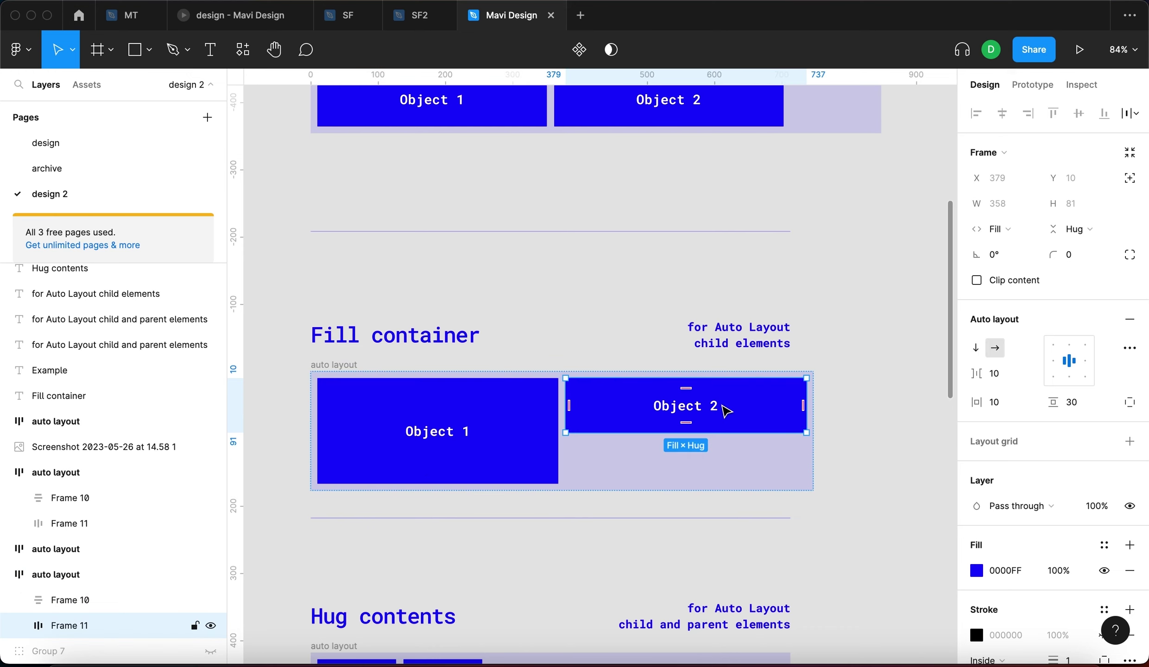
Step: Compare the vertical sizing options of Object 1 and Object 2 in the Fill container example, keeping Object 2 on Hug contents
{"action": "left_click", "coordinate": [503, 421]}
{"action": "left_click", "coordinate": [1107, 230]}
{"action": "left_click", "coordinate": [1107, 228]}
{"action": "left_click", "coordinate": [701, 427]}
{"action": "left_click", "coordinate": [1078, 234]}
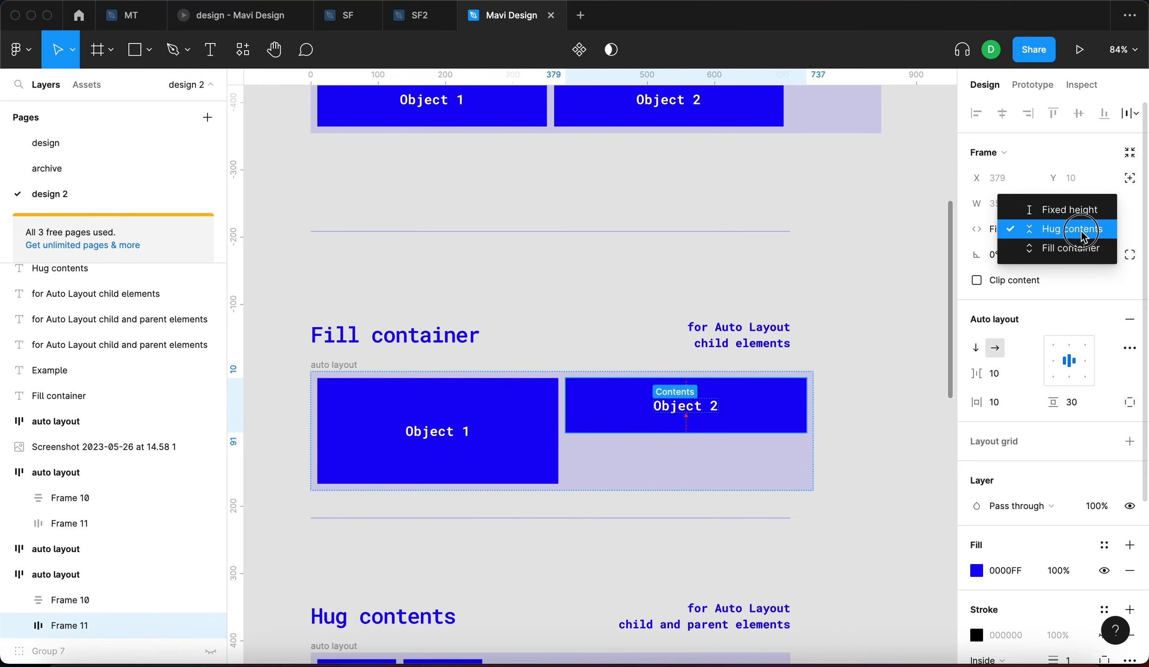
{"action": "left_click", "coordinate": [1079, 228]}
Step: Reduce the Fill container example's parent frame to about 713 wide and 167 high
{"action": "left_click", "coordinate": [811, 449]}
{"action": "mouse_move", "coordinate": [810, 449]}
{"action": "left_mouse_down"}
{"action": "mouse_move", "coordinate": [674, 452]}
{"action": "mouse_move", "coordinate": [789, 452]}
{"action": "left_mouse_up"}
{"action": "left_click", "coordinate": [836, 452]}
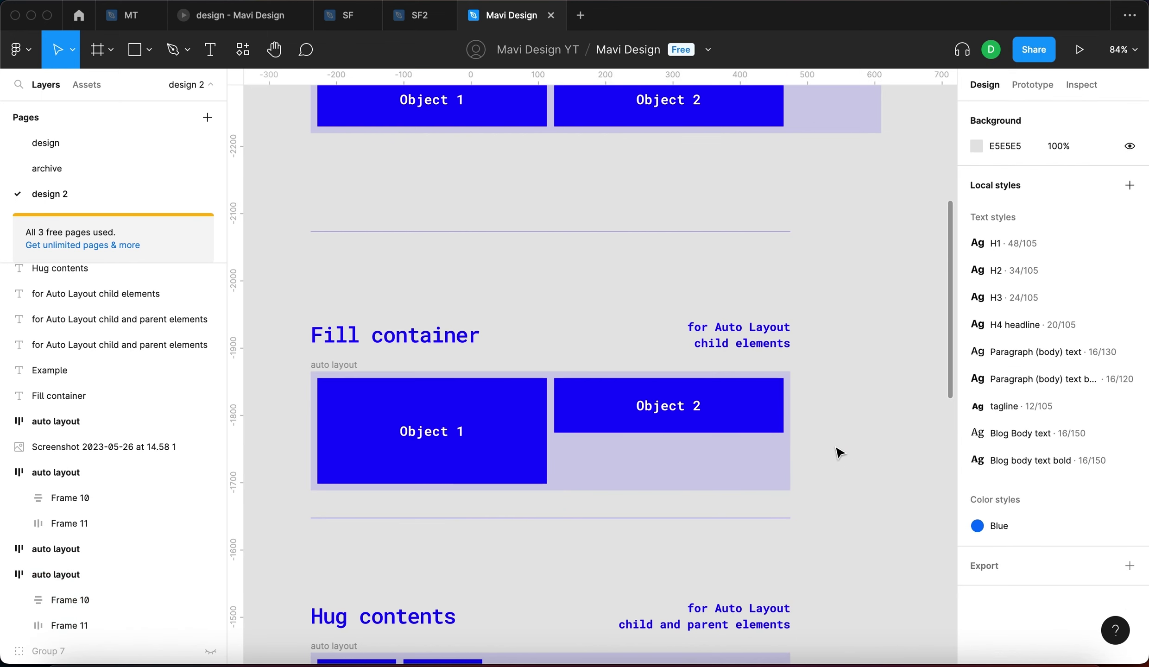
{"action": "scroll", "coordinate": [787, 445], "scroll_direction": "down", "scroll_amount": 1}
{"action": "left_click", "coordinate": [703, 464]}
{"action": "left_click_drag", "start_coordinate": [704, 487], "coordinate": [697, 481]}
Step: Check the sizing settings of the Fill container example's Object 2, then those of the Hug contents example's parent frame and Object 2
{"action": "scroll", "coordinate": [872, 359], "scroll_direction": "down", "scroll_amount": 5}
{"action": "scroll", "coordinate": [787, 232], "scroll_direction": "up", "scroll_amount": 1}
{"action": "left_click", "coordinate": [753, 190]}
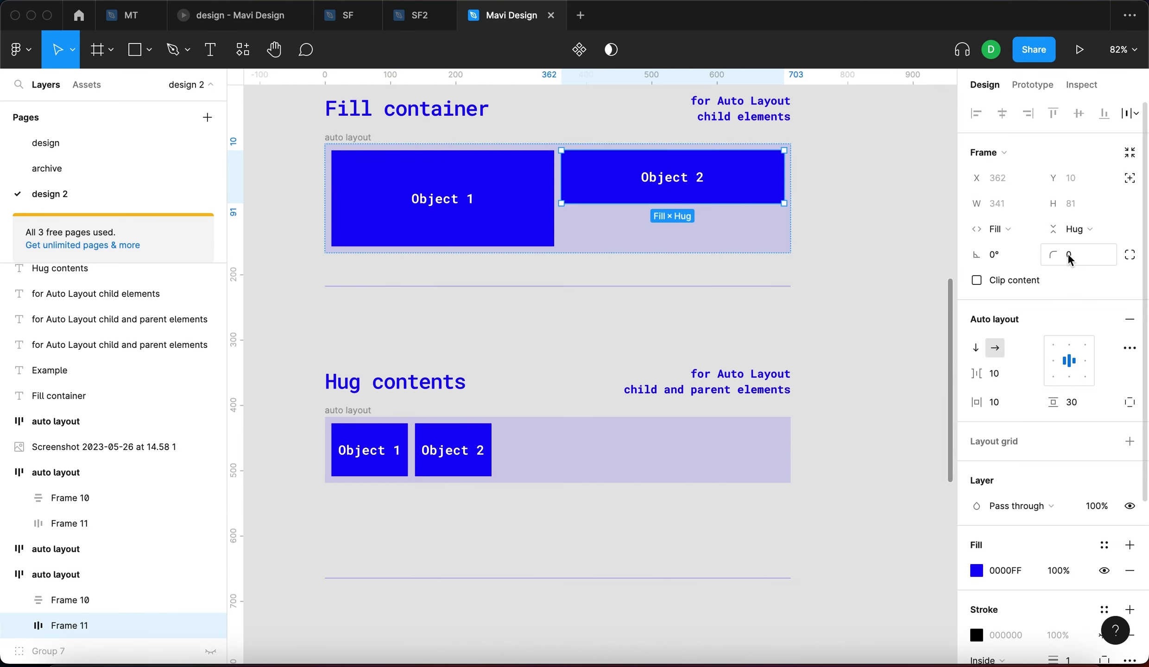
{"action": "left_click", "coordinate": [795, 397]}
{"action": "left_click", "coordinate": [648, 462]}
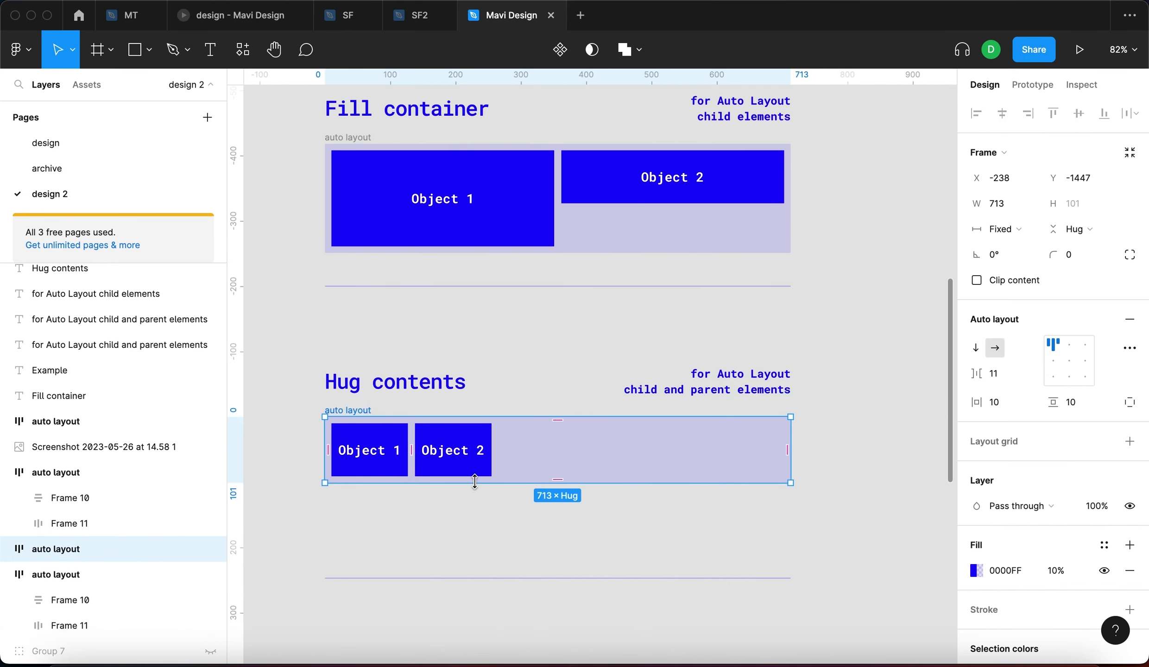
{"action": "left_click", "coordinate": [549, 522]}
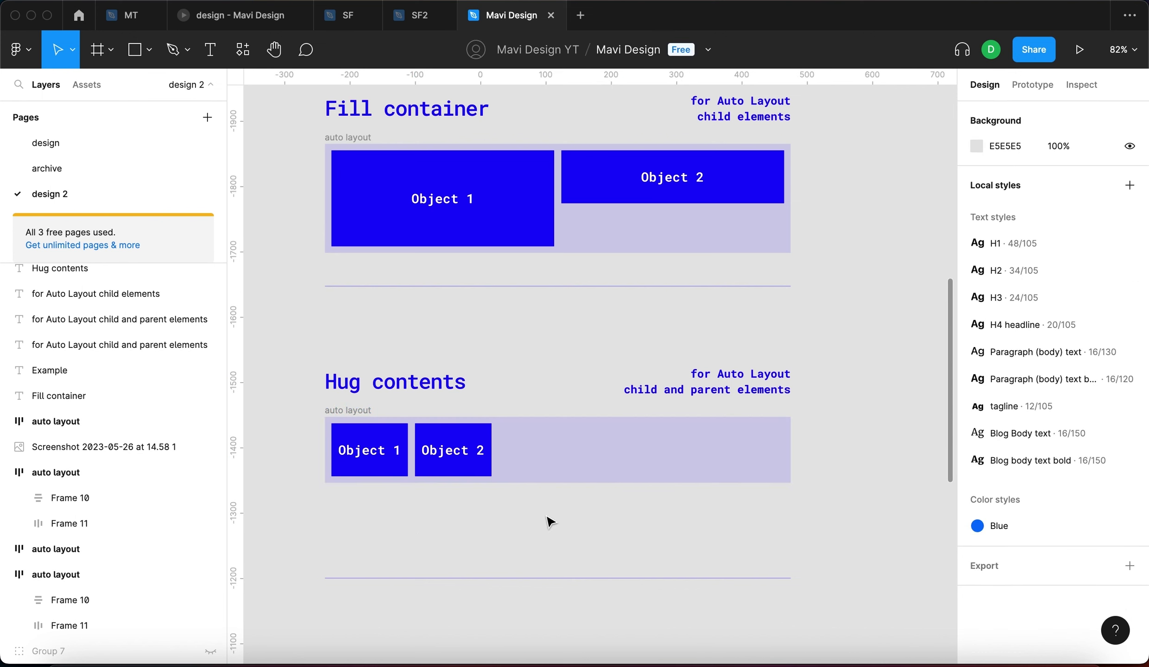
{"action": "left_click", "coordinate": [448, 456]}
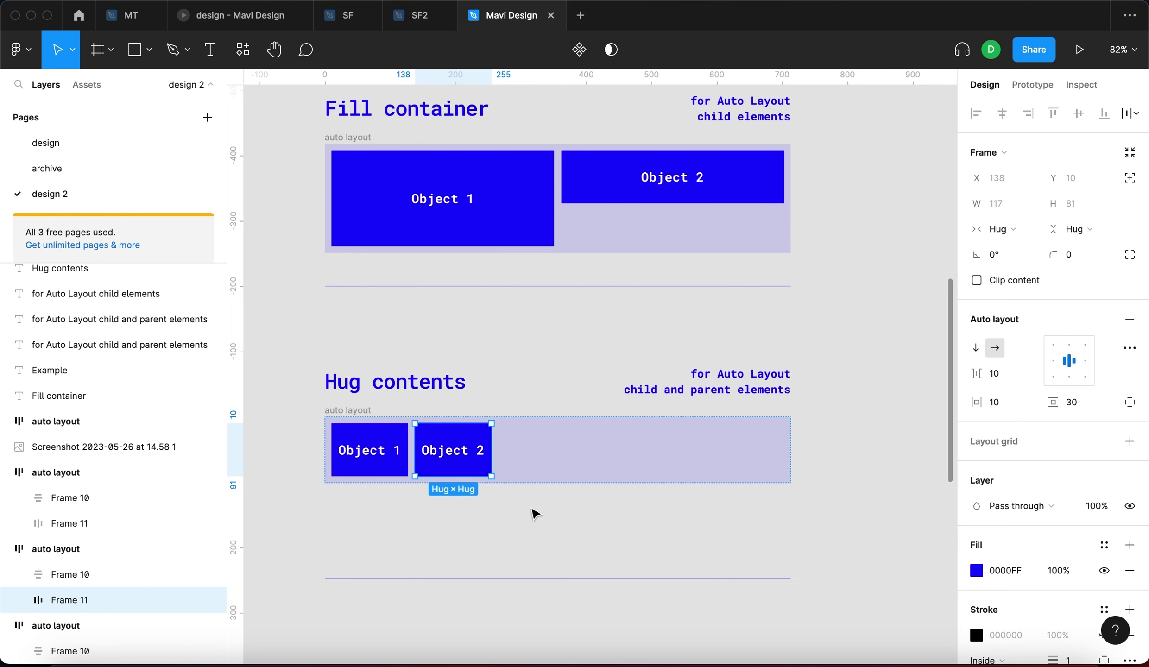
Step: Inspect up close how Object 1, its text layer and Object 2 are sized in the Hug contents example
{"action": "scroll", "coordinate": [534, 514], "scroll_direction": "up", "scroll_amount": 5}
{"action": "left_click", "coordinate": [361, 390]}
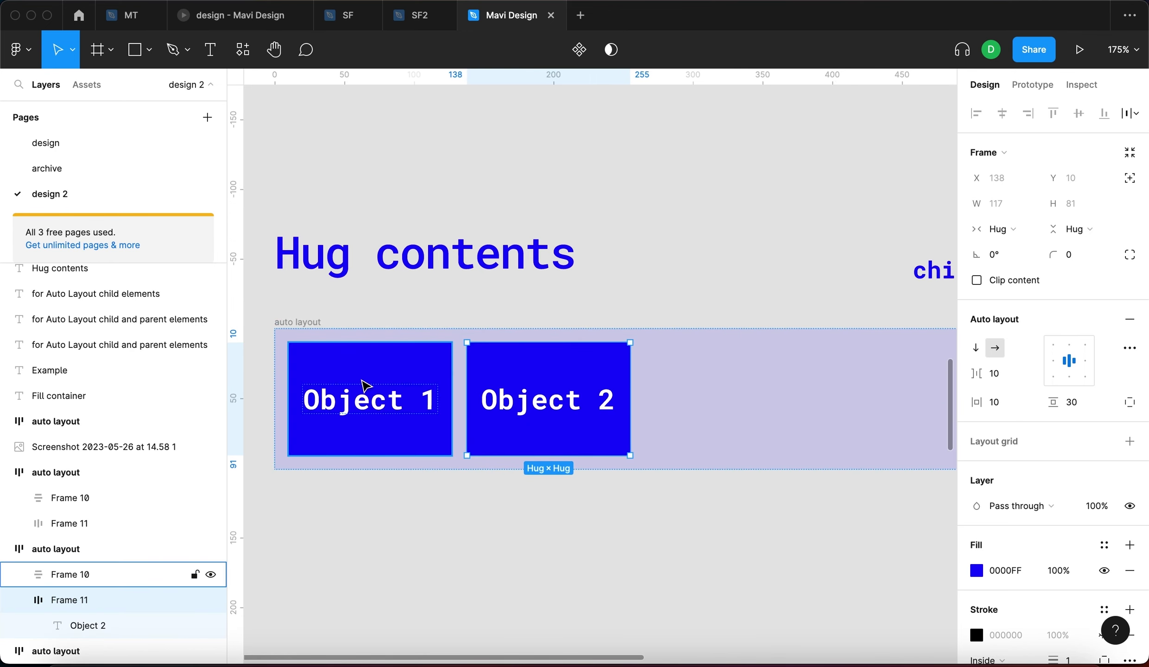
{"action": "left_click", "coordinate": [499, 391]}
{"action": "left_click", "coordinate": [378, 403]}
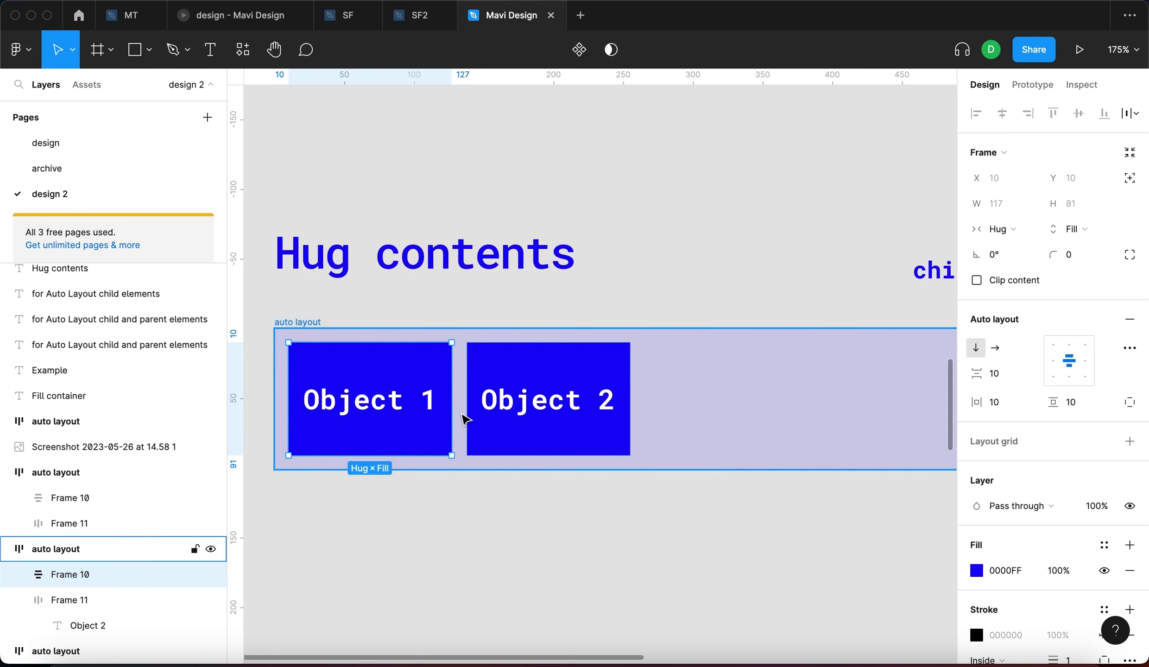
{"action": "double_click", "coordinate": [309, 399]}
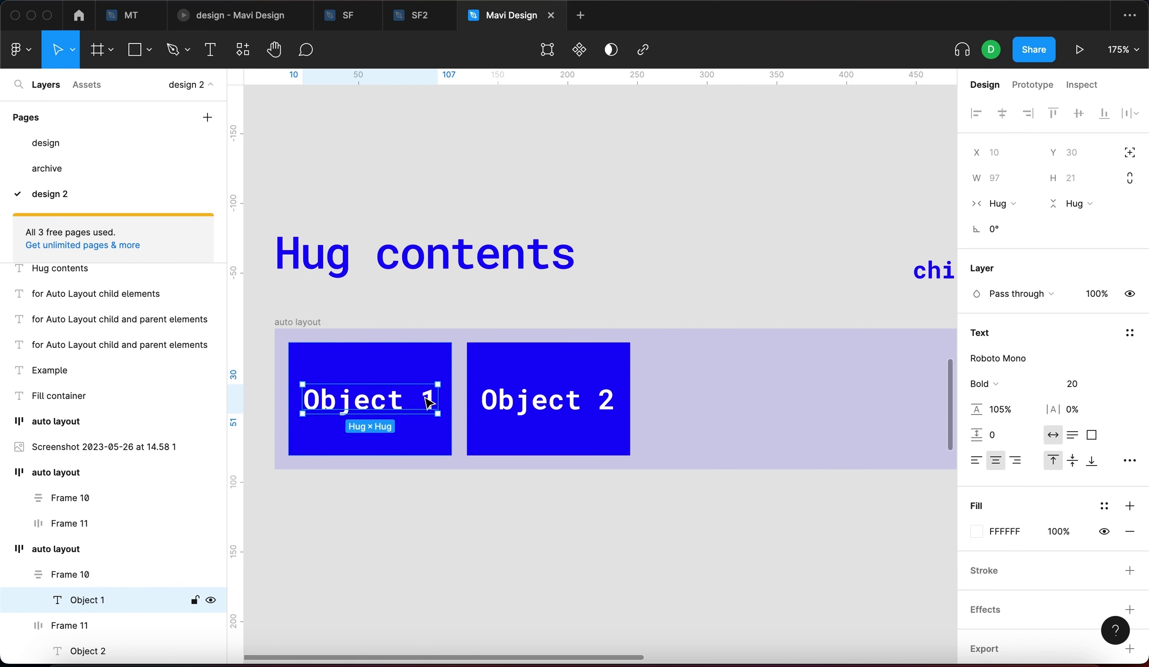
{"action": "key", "text": "Escape"}
{"action": "scroll", "coordinate": [426, 401], "scroll_direction": "down", "scroll_amount": 5}
{"action": "left_click", "coordinate": [514, 416]}
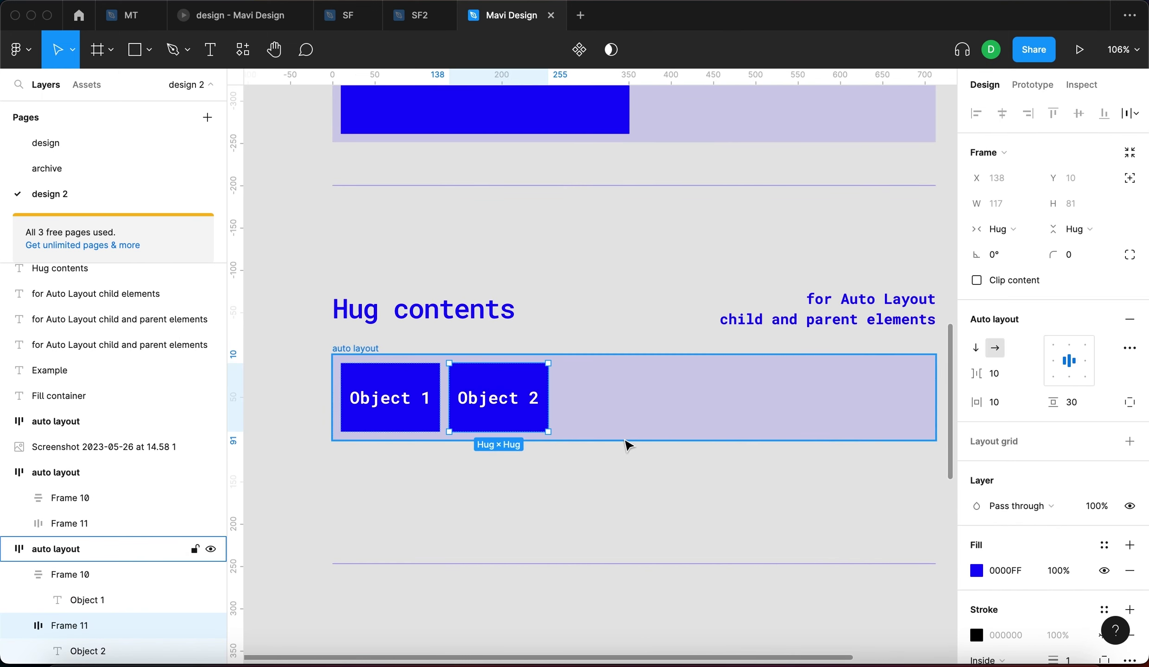
{"action": "left_click", "coordinate": [704, 497]}
{"action": "scroll", "coordinate": [681, 488], "scroll_direction": "right", "scroll_amount": 3}
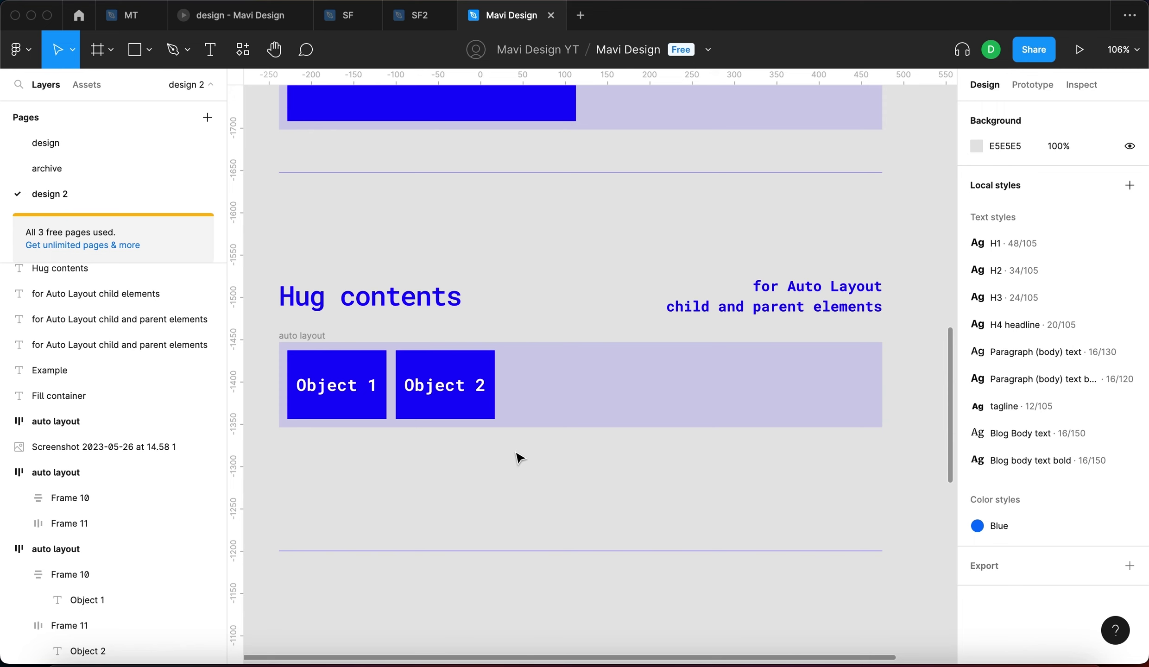
{"action": "left_click", "coordinate": [569, 424]}
{"action": "left_click", "coordinate": [646, 495]}
{"action": "scroll", "coordinate": [553, 406], "scroll_direction": "down", "scroll_amount": 5}
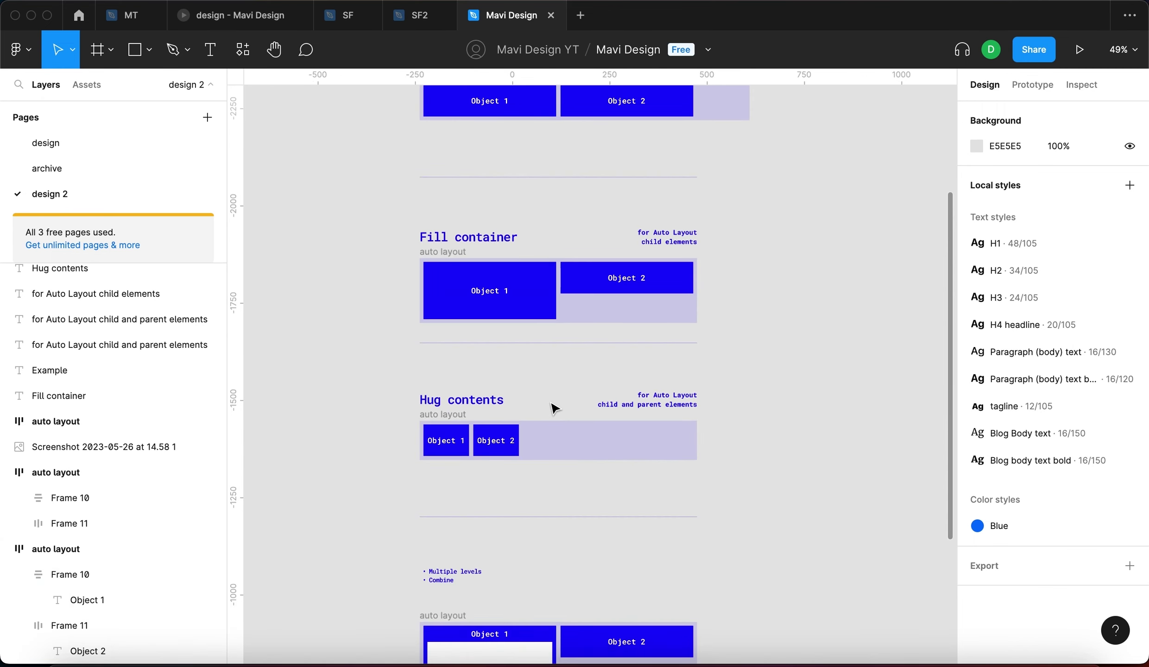
Step: Add the note "stretch as much as possible" beside the Fill container example and "shrink as much as possible" beside the Hug contents example
{"action": "scroll", "coordinate": [552, 400], "scroll_direction": "up", "scroll_amount": 2}
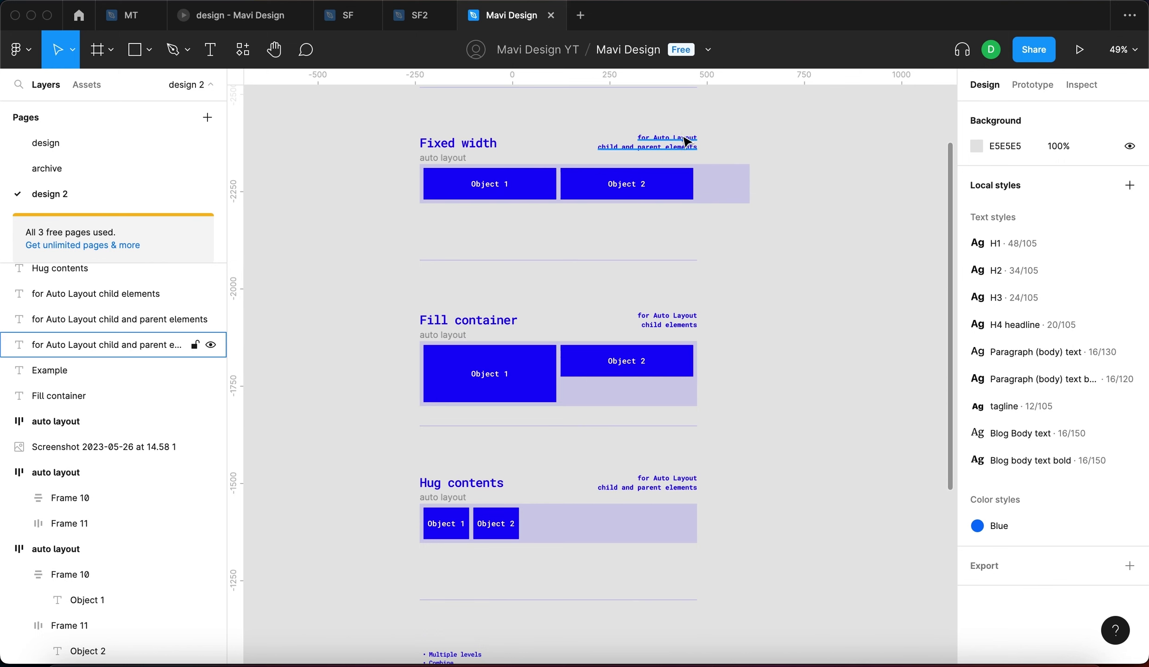
{"action": "scroll", "coordinate": [662, 398], "scroll_direction": "up", "scroll_amount": 2}
{"action": "left_click", "coordinate": [663, 388]}
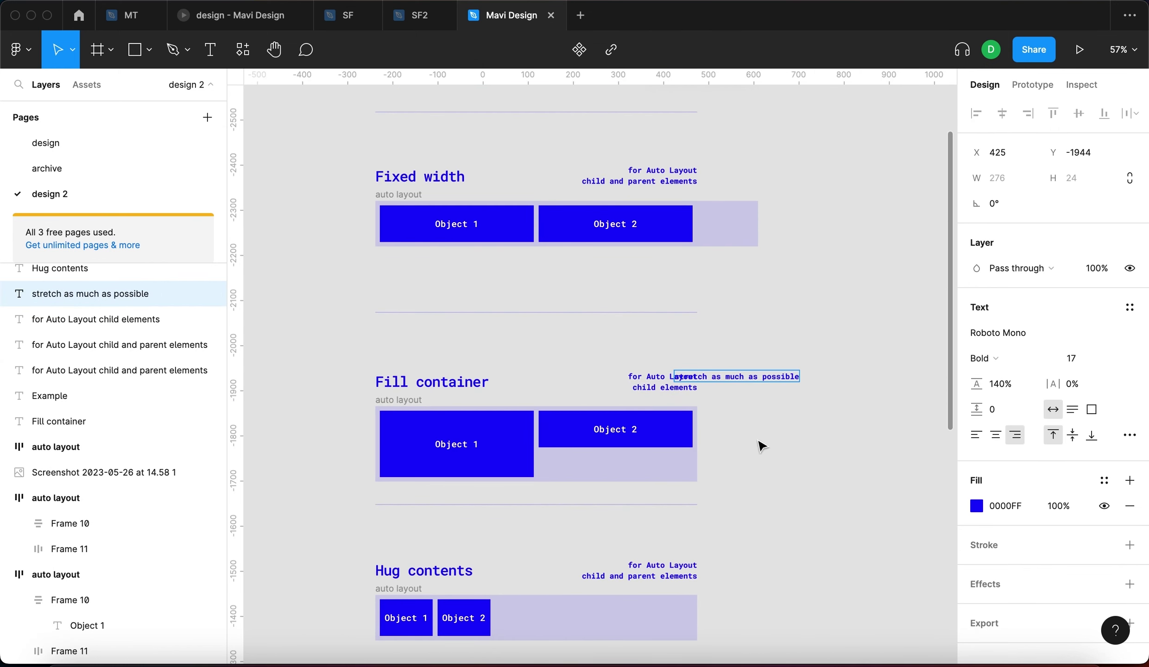
{"action": "left_click_drag", "start_coordinate": [765, 380], "coordinate": [828, 582]}
{"action": "key", "text": "Return"}
{"action": "type", "text": "s"}
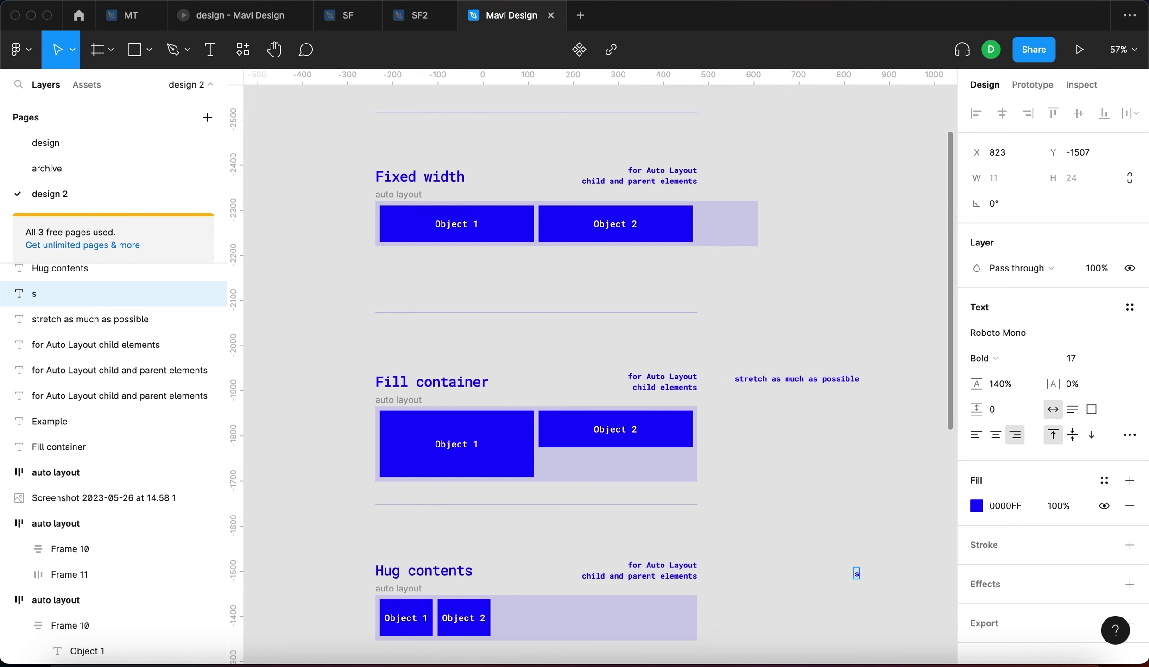
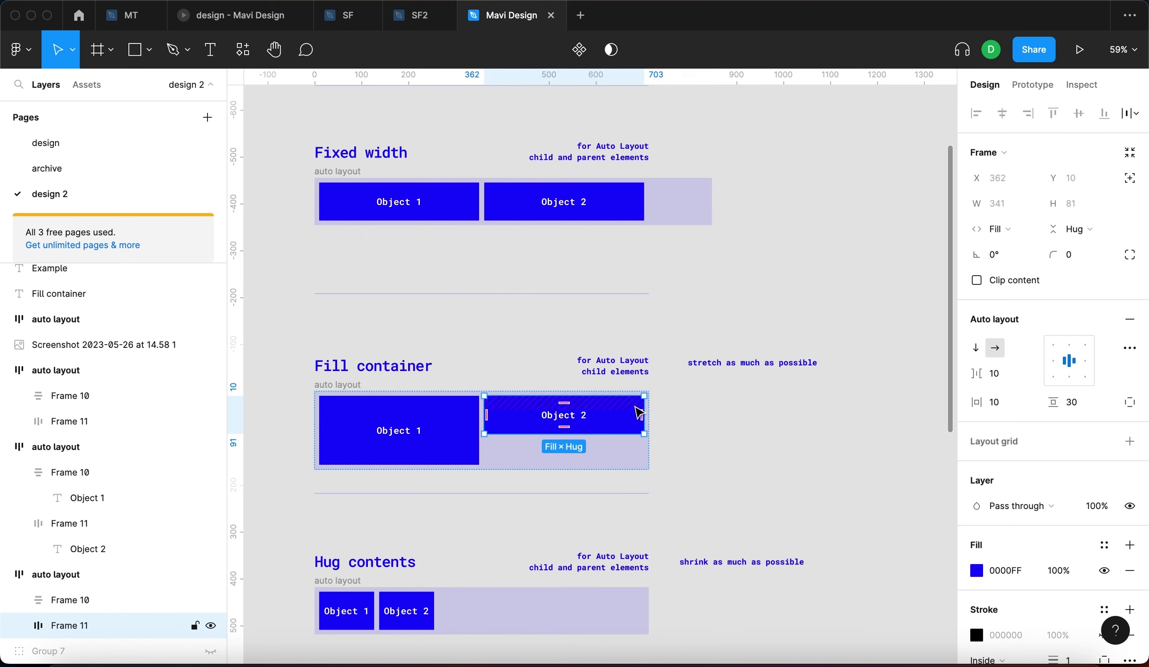
Step: Delete Object 2 from the Fill container example and widen the parent frame to about 1120
{"action": "key", "text": "Escape"}
{"action": "left_click", "coordinate": [839, 457]}
{"action": "left_click", "coordinate": [487, 402]}
{"action": "key", "text": "Delete"}
{"action": "left_click", "coordinate": [505, 440]}
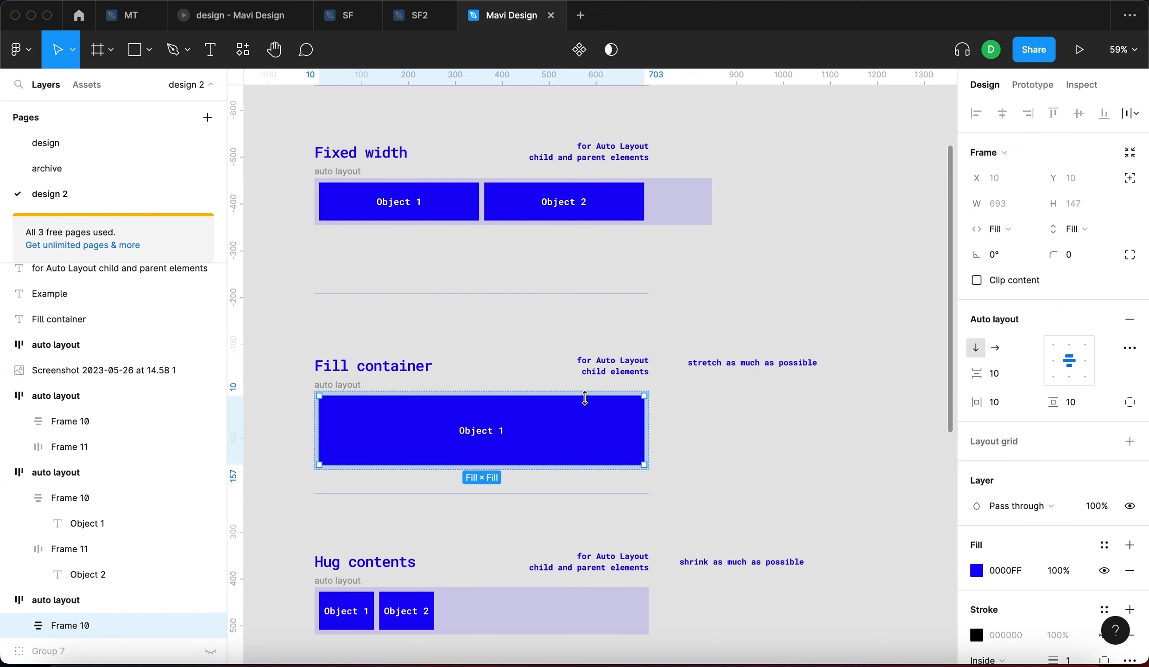
{"action": "left_click", "coordinate": [346, 385]}
{"action": "left_click_drag", "start_coordinate": [649, 406], "coordinate": [863, 412]}
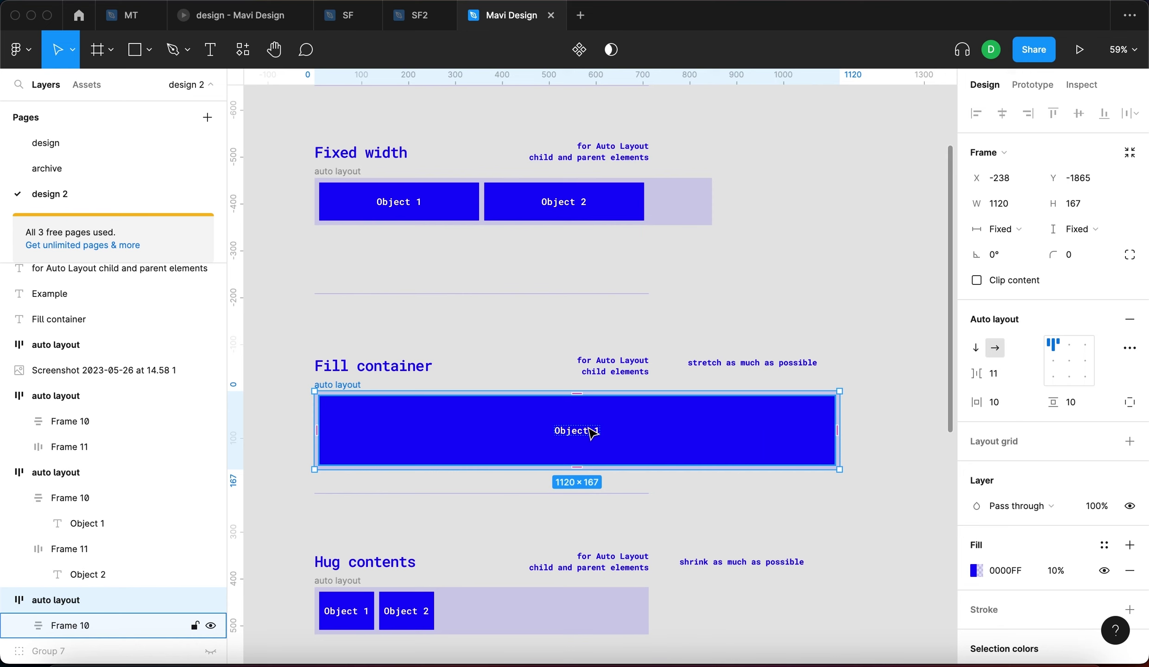
Step: Undo the parent frame widening and the deletion of Object 2 in the Fill container example
{"action": "key", "text": "ctrl+z"}
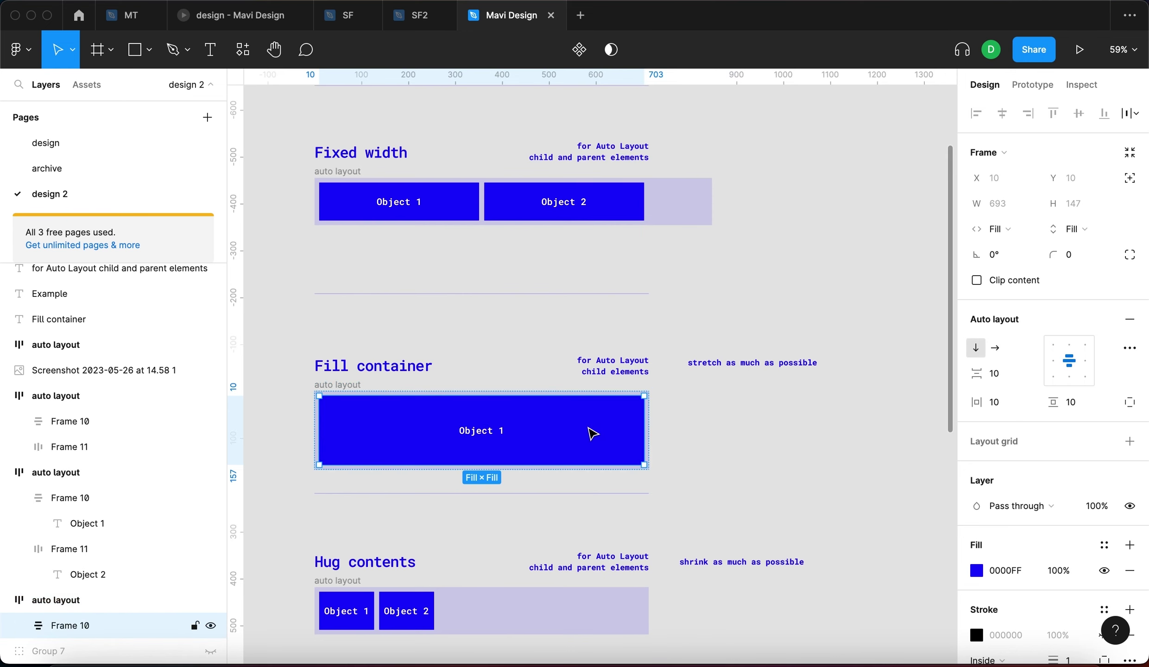
{"action": "key", "text": "Escape"}
{"action": "key", "text": "ctrl+z"}
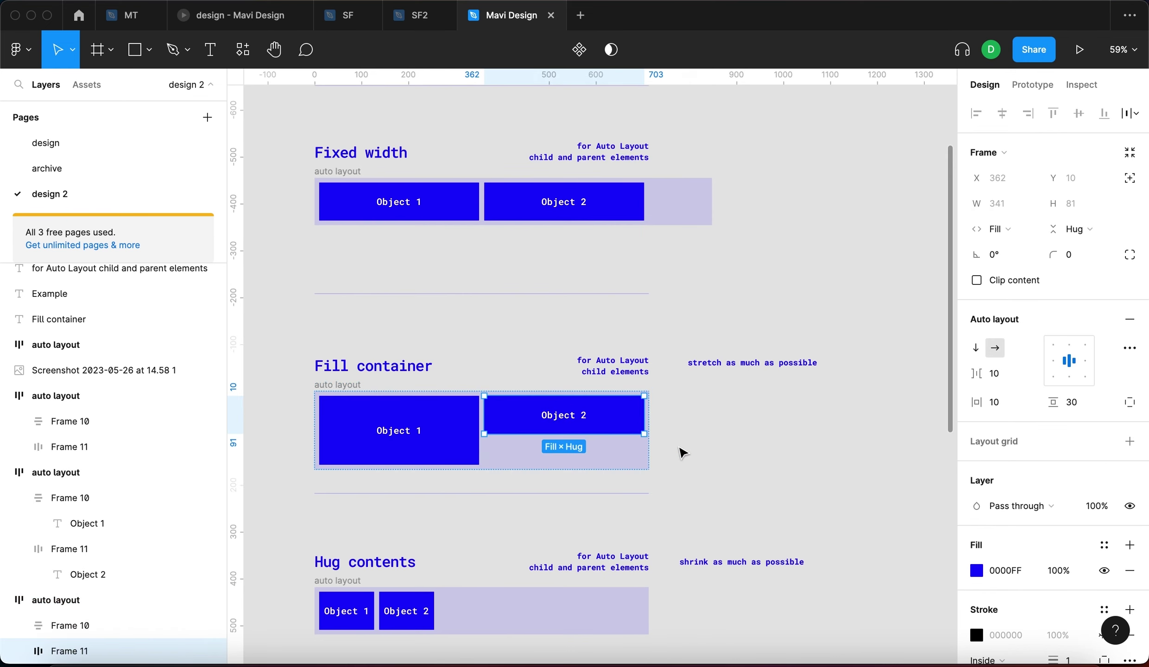
Step: Narrow the Fill container example's parent frame to about 670 and check the widths of both objects
{"action": "left_click", "coordinate": [647, 458]}
{"action": "mouse_move", "coordinate": [625, 451]}
{"action": "left_mouse_down"}
{"action": "mouse_move", "coordinate": [469, 454]}
{"action": "mouse_move", "coordinate": [628, 457]}
{"action": "left_mouse_up"}
{"action": "left_click", "coordinate": [512, 415]}
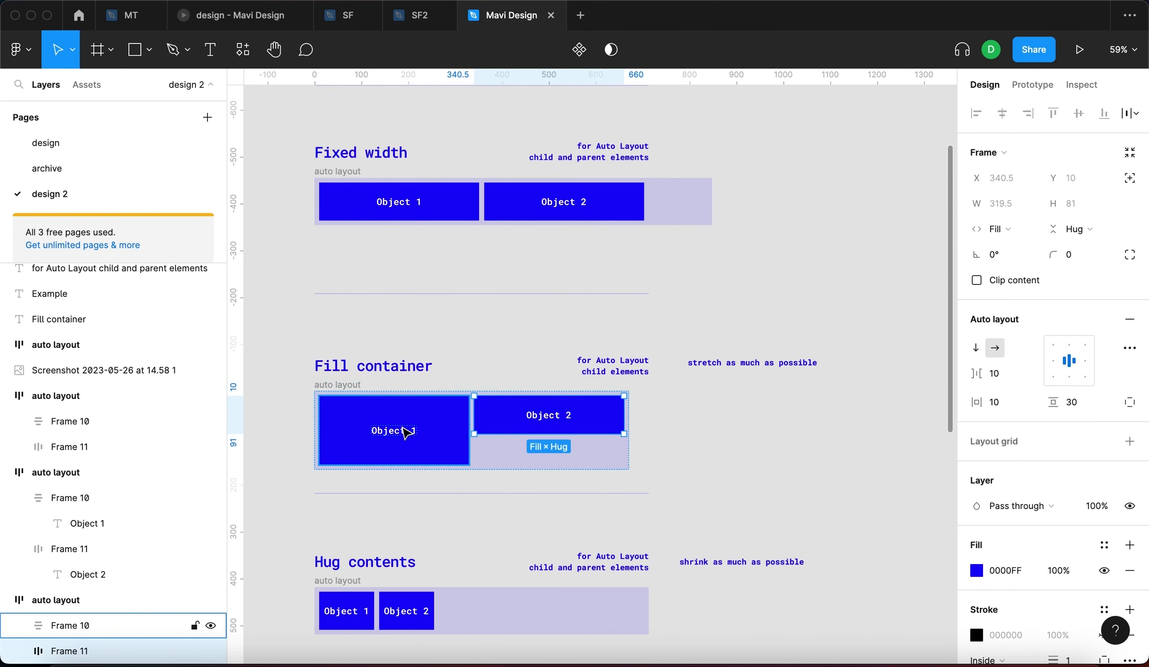
{"action": "left_click", "coordinate": [405, 430]}
{"action": "left_click", "coordinate": [718, 445]}
{"action": "left_click", "coordinate": [374, 423]}
{"action": "left_click", "coordinate": [502, 428]}
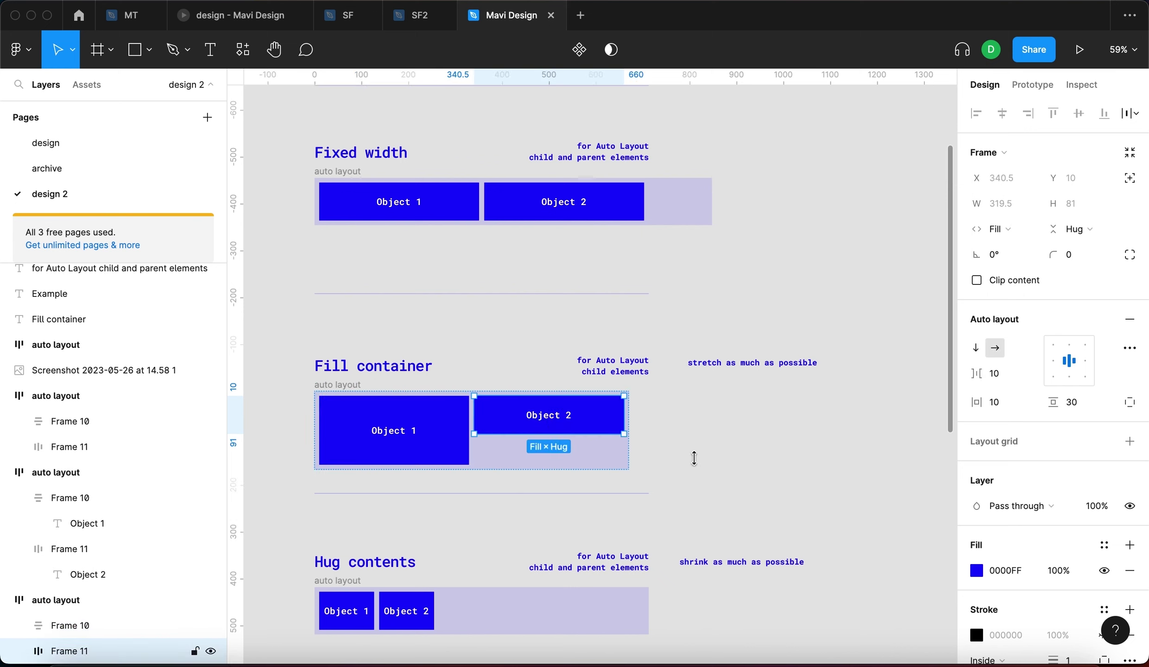
Step: Compare the sizing of Object 2 with that of its parent auto layout frame in the Hug contents example
{"action": "left_click", "coordinate": [767, 477]}
{"action": "scroll", "coordinate": [765, 472], "scroll_direction": "down", "scroll_amount": 3}
{"action": "scroll", "coordinate": [765, 491], "scroll_direction": "down", "scroll_amount": 2}
{"action": "scroll", "coordinate": [579, 514], "scroll_direction": "up", "scroll_amount": 5}
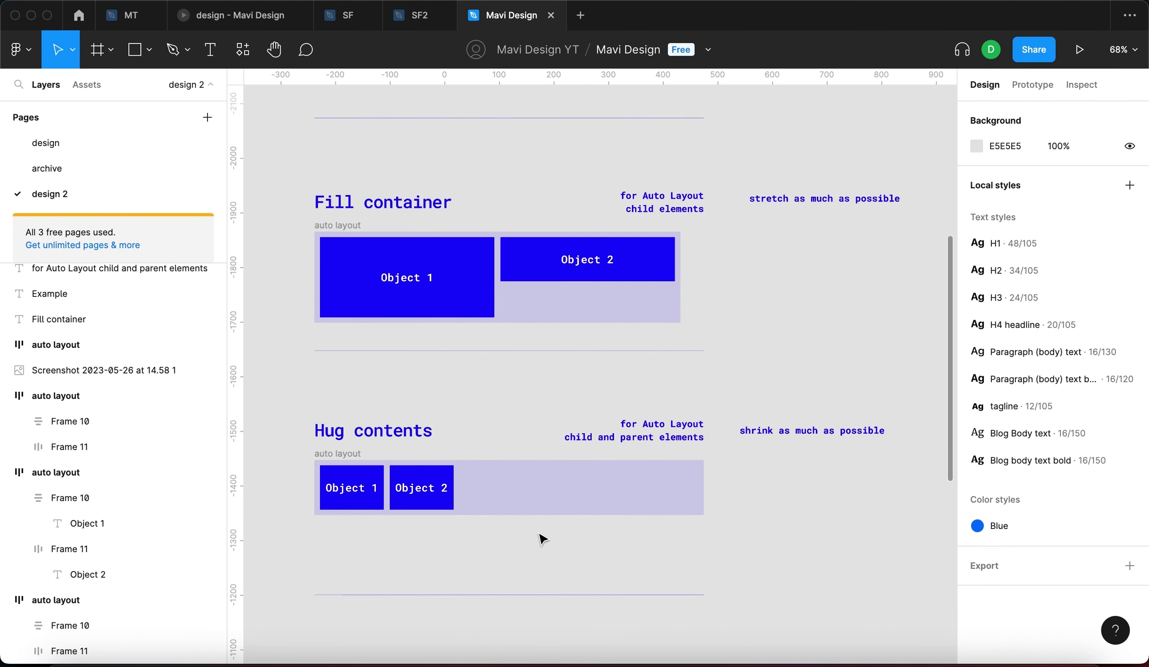
{"action": "scroll", "coordinate": [544, 538], "scroll_direction": "down", "scroll_amount": 2}
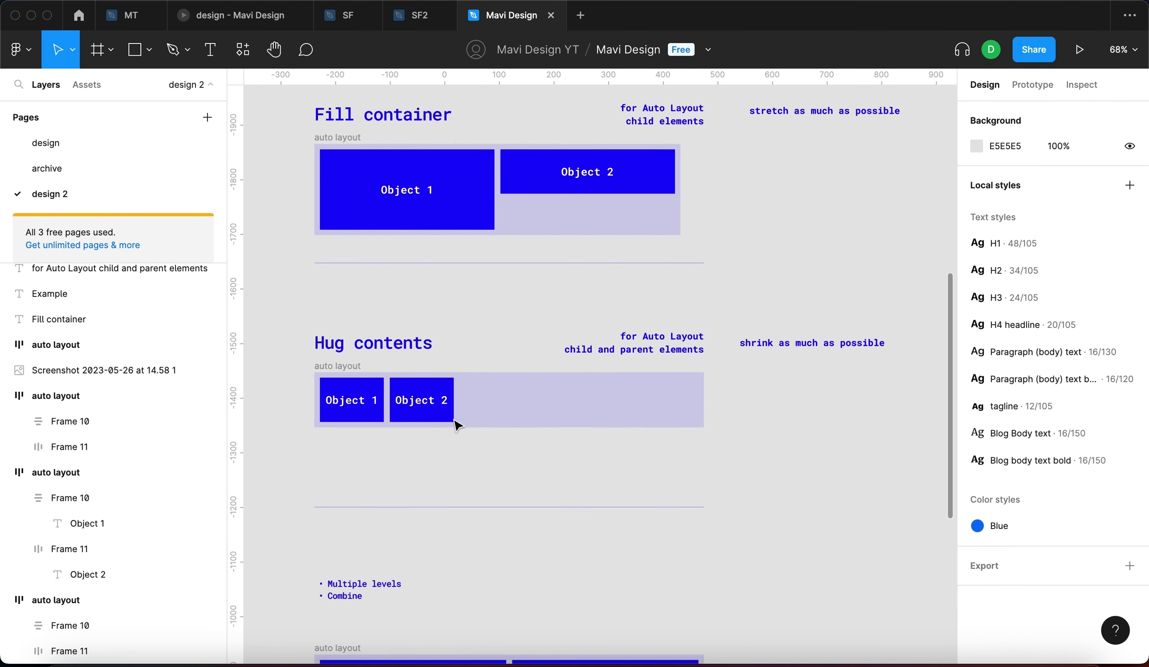
{"action": "left_click", "coordinate": [436, 397]}
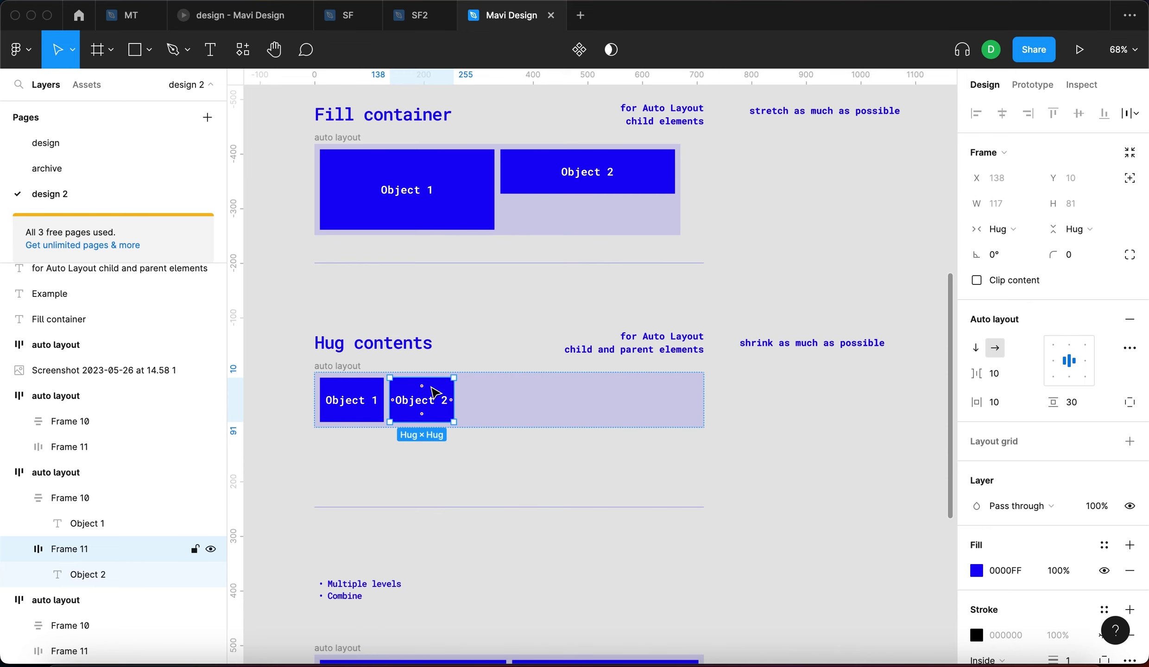
{"action": "left_click", "coordinate": [640, 416]}
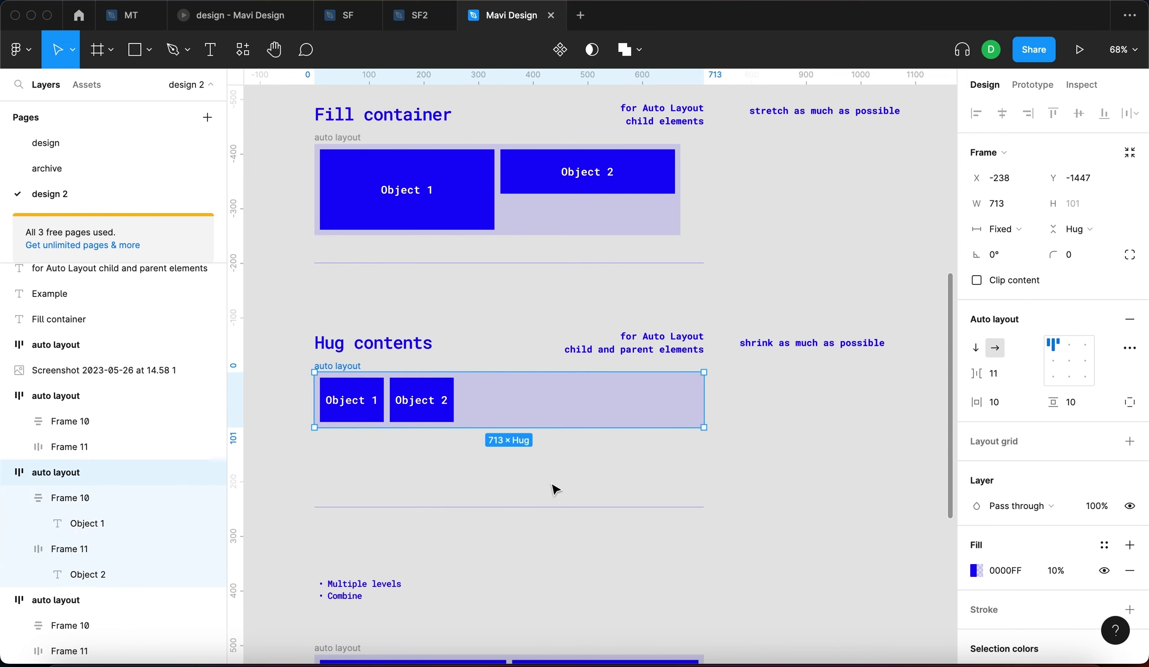
Step: Inspect the width and height sizing modes of Object 2 in the Hug contents example
{"action": "left_click", "coordinate": [425, 399]}
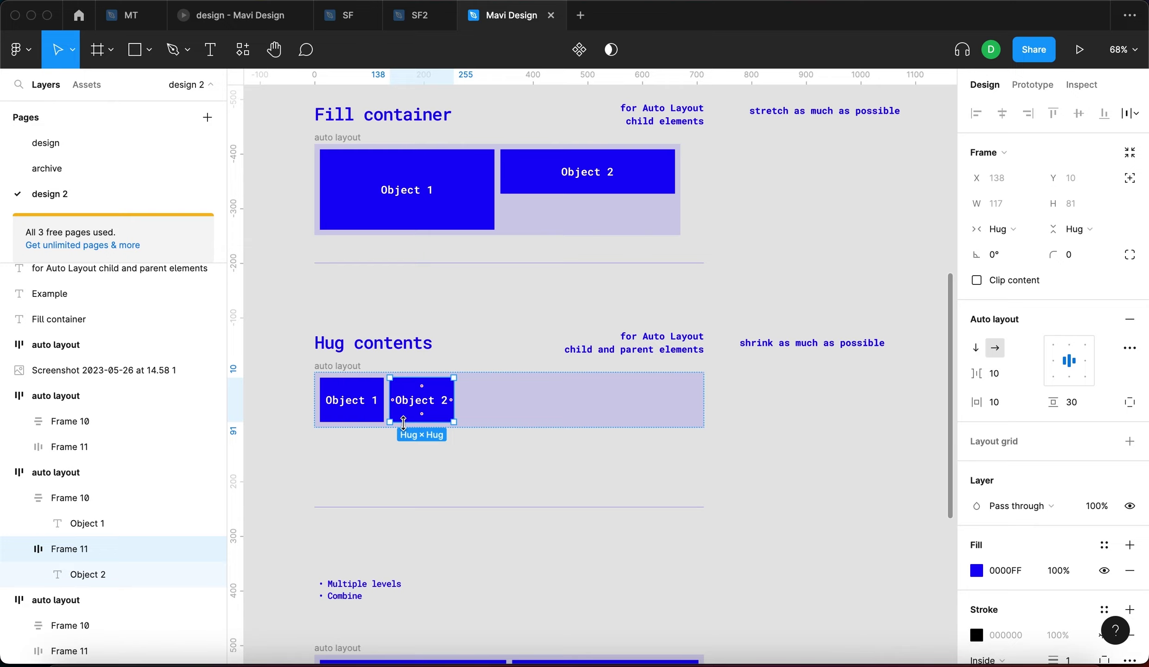
{"action": "scroll", "coordinate": [403, 419], "scroll_direction": "up", "scroll_amount": 5}
{"action": "scroll", "coordinate": [403, 420], "scroll_direction": "up", "scroll_amount": 3}
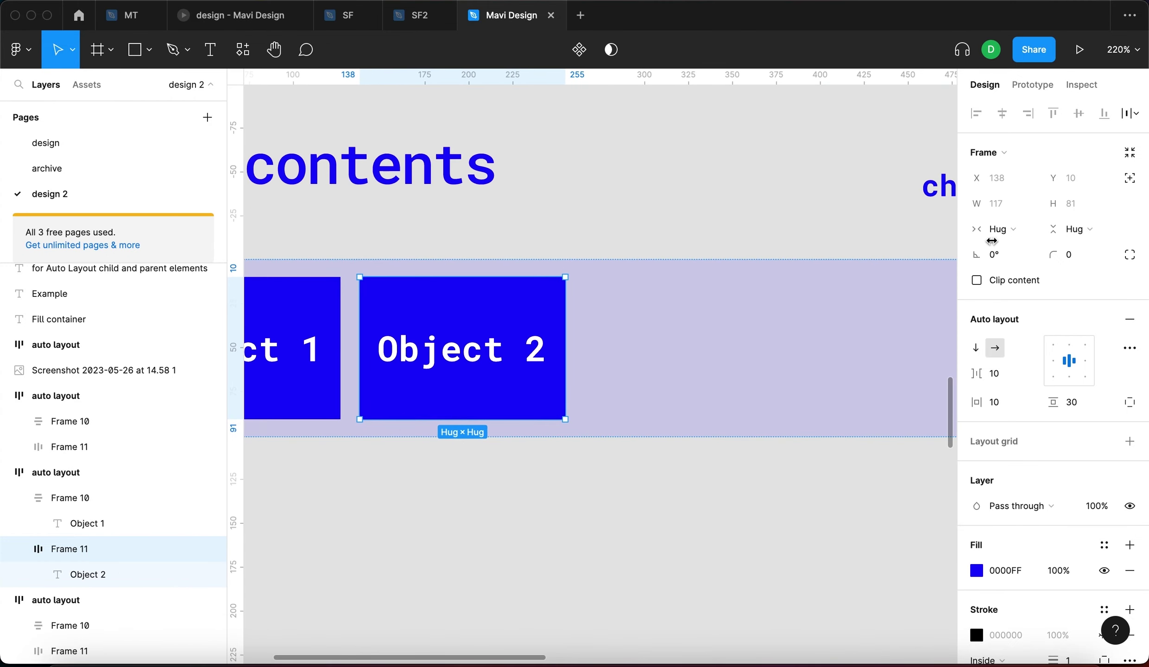
{"action": "scroll", "coordinate": [718, 348], "scroll_direction": "down", "scroll_amount": 5}
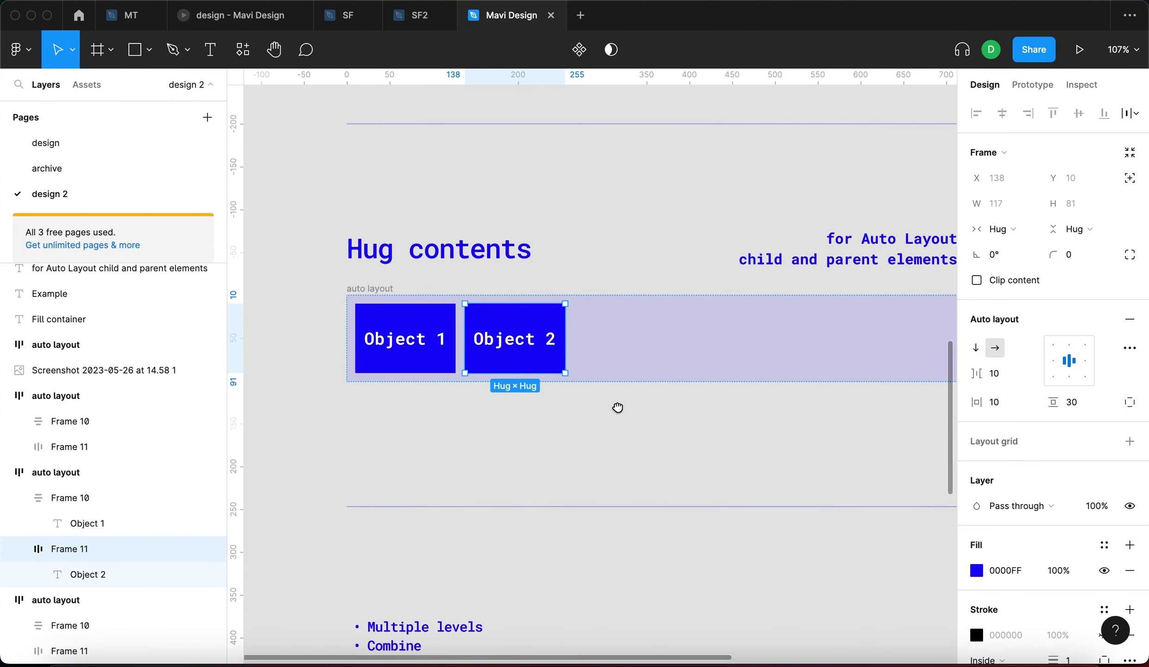
Step: Set the width of the parent auto layout frame in the Hug contents example to Hug contents
{"action": "left_click", "coordinate": [772, 357]}
{"action": "scroll", "coordinate": [782, 357], "scroll_direction": "down", "scroll_amount": 2}
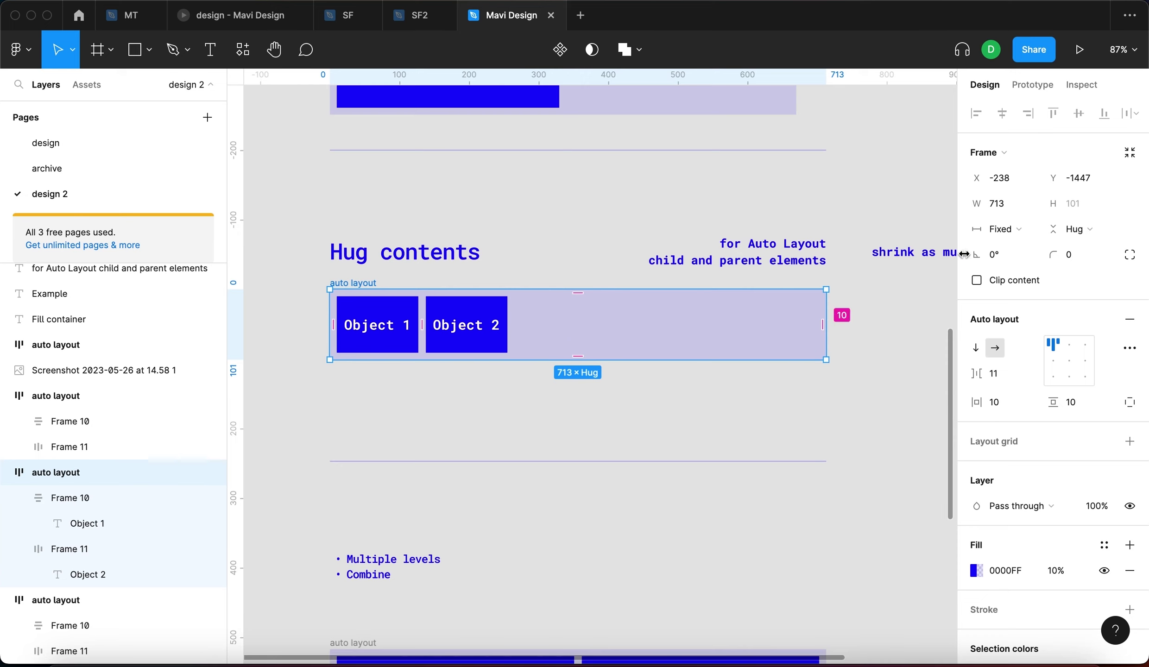
{"action": "left_click", "coordinate": [982, 238]}
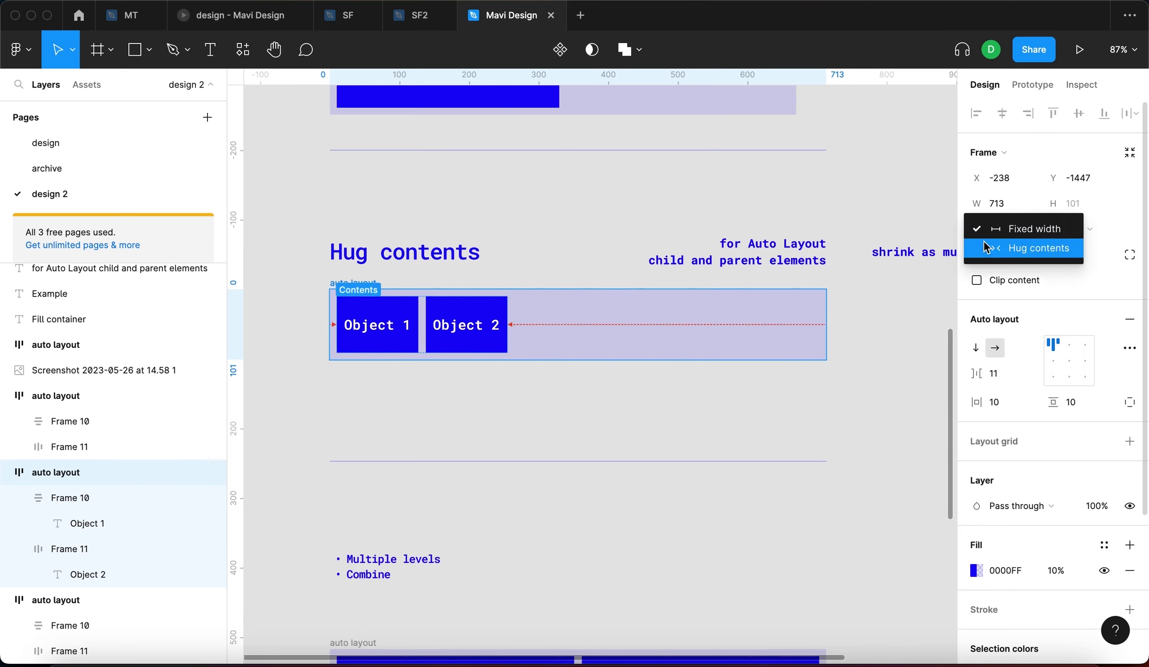
{"action": "left_click", "coordinate": [983, 251]}
{"action": "left_click", "coordinate": [705, 377]}
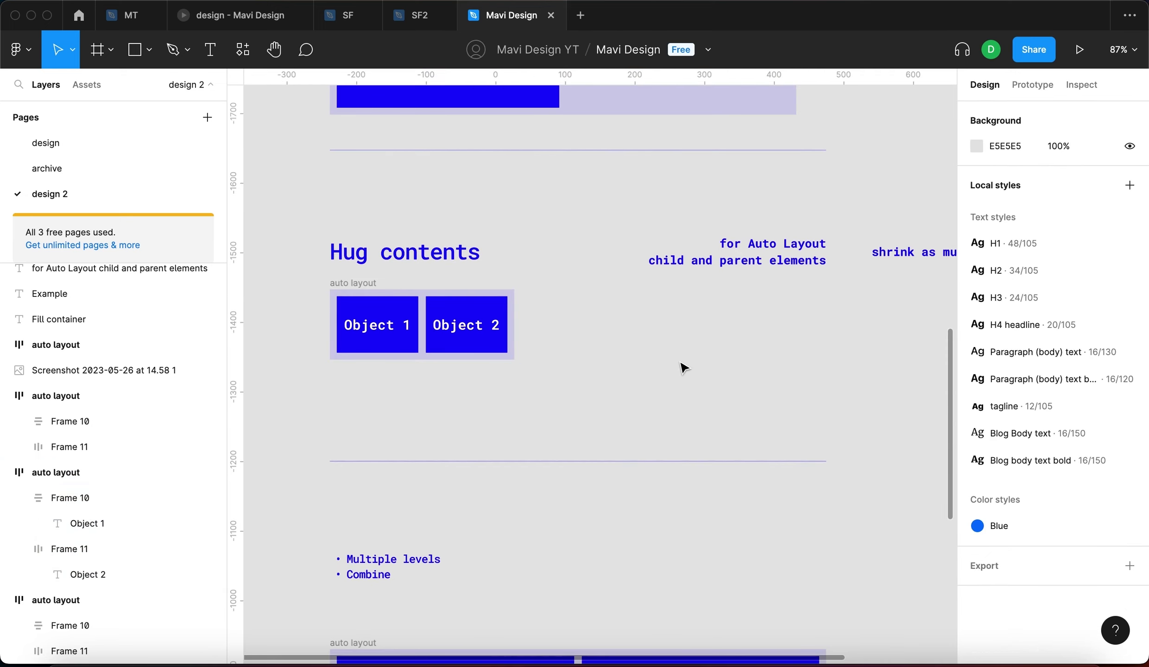
Step: Widen the parent frame in the Hug contents example to about 522, and narrow it to about 458
{"action": "left_click", "coordinate": [343, 284]}
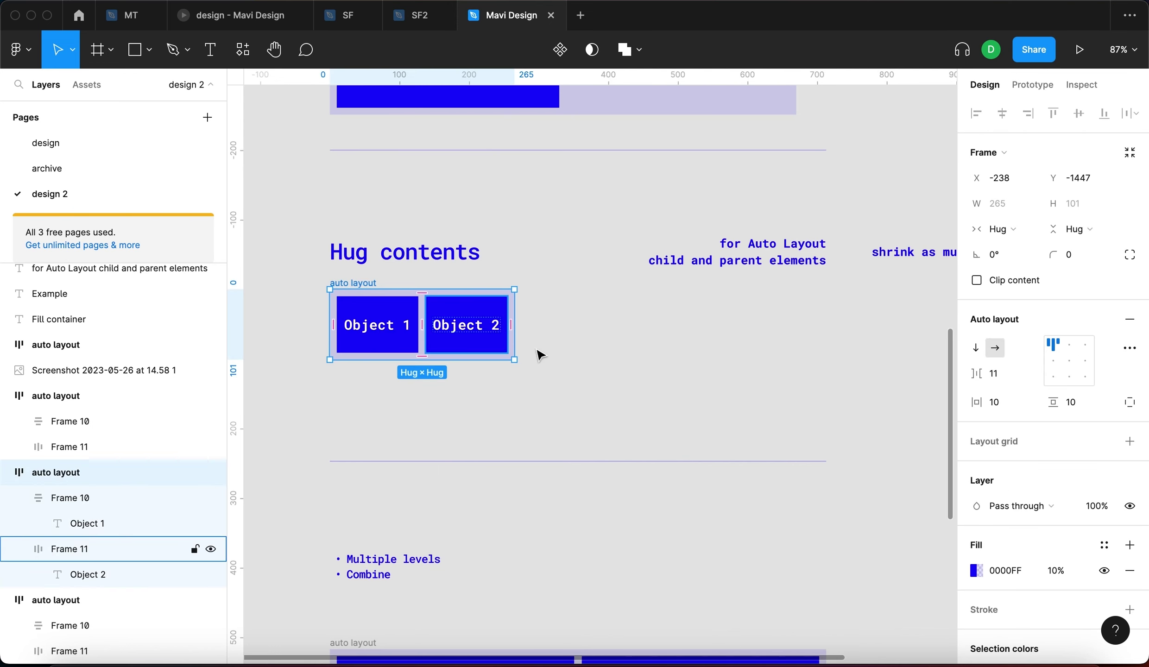
{"action": "left_click_drag", "start_coordinate": [518, 307], "coordinate": [697, 308]}
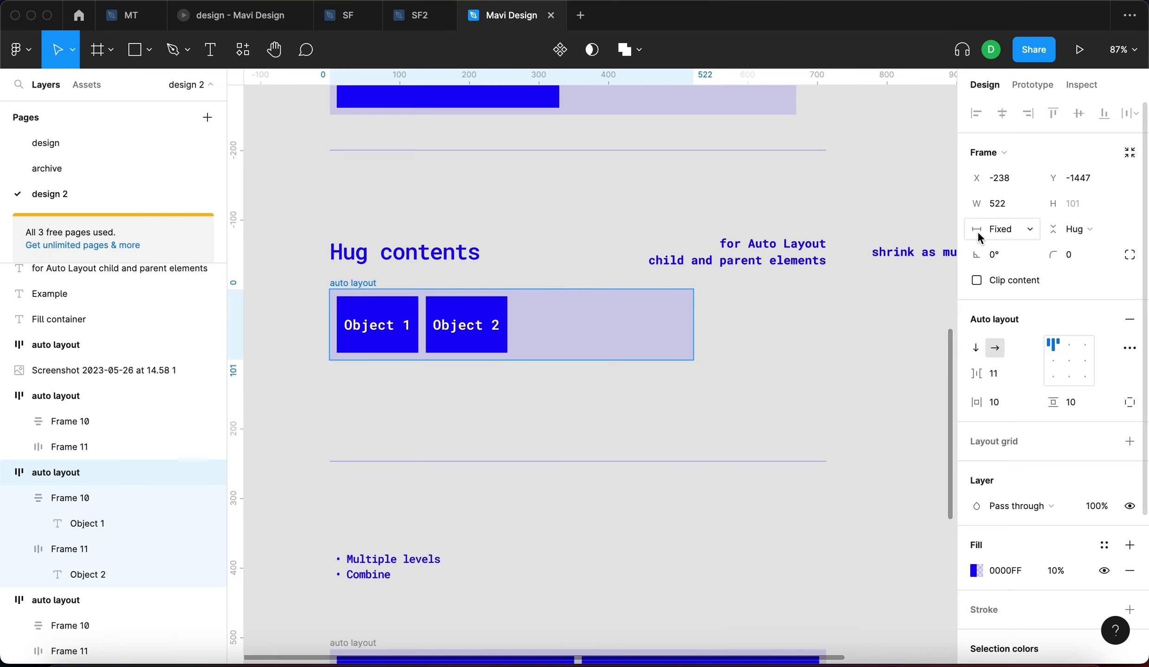
{"action": "left_click", "coordinate": [1011, 229]}
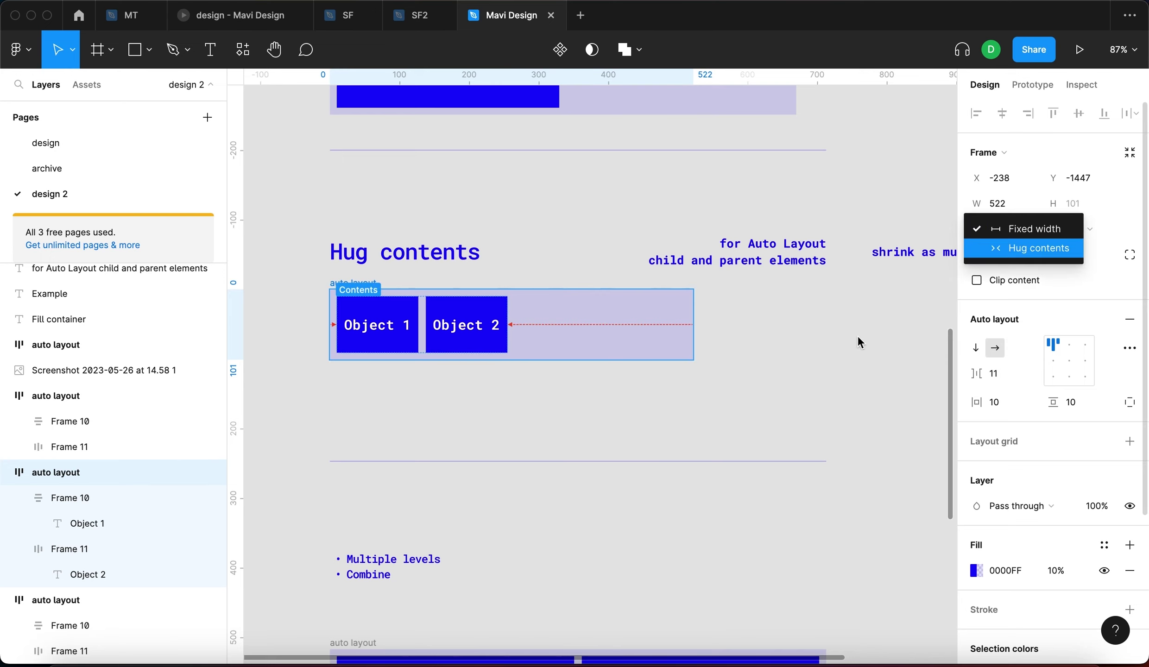
{"action": "left_click", "coordinate": [693, 368]}
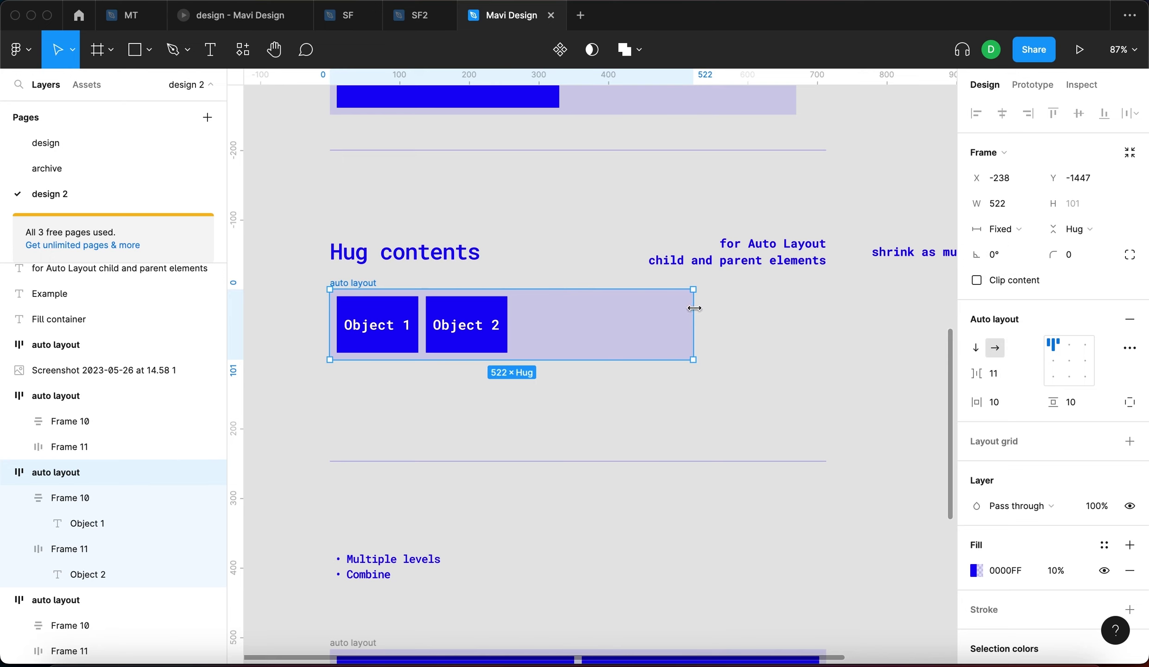
{"action": "left_click_drag", "start_coordinate": [693, 308], "coordinate": [652, 324]}
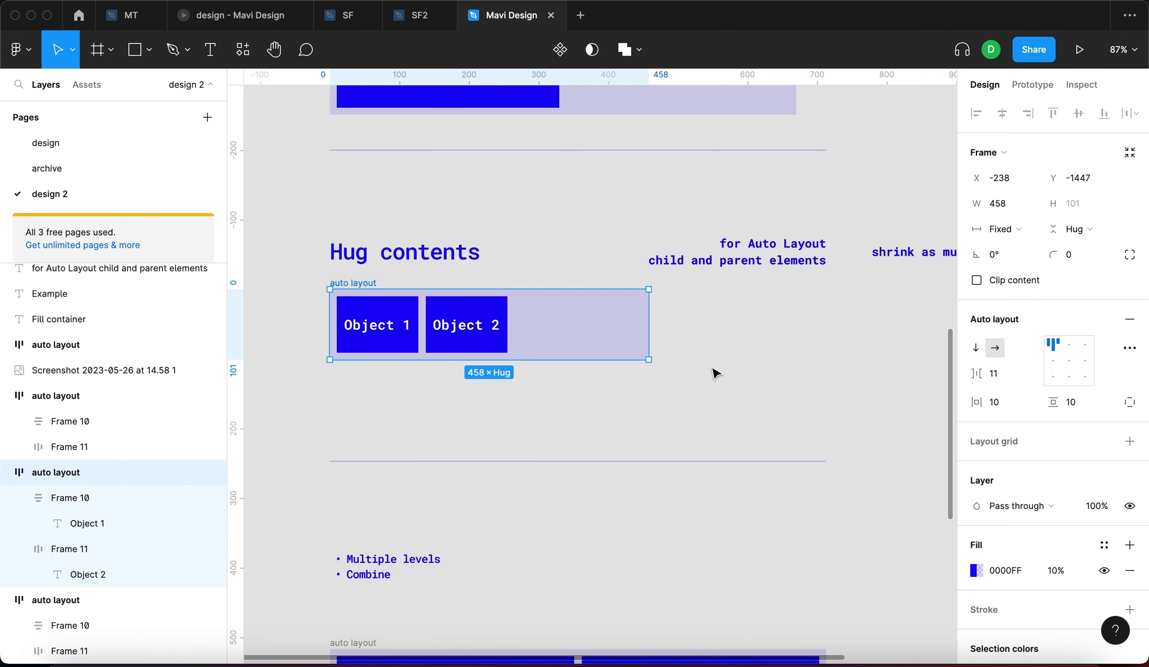
Step: Switch the Hug contents example's parent frame from Fixed width back to Hug contents
{"action": "scroll", "coordinate": [672, 372], "scroll_direction": "down", "scroll_amount": 5}
{"action": "scroll", "coordinate": [667, 366], "scroll_direction": "up", "scroll_amount": 3}
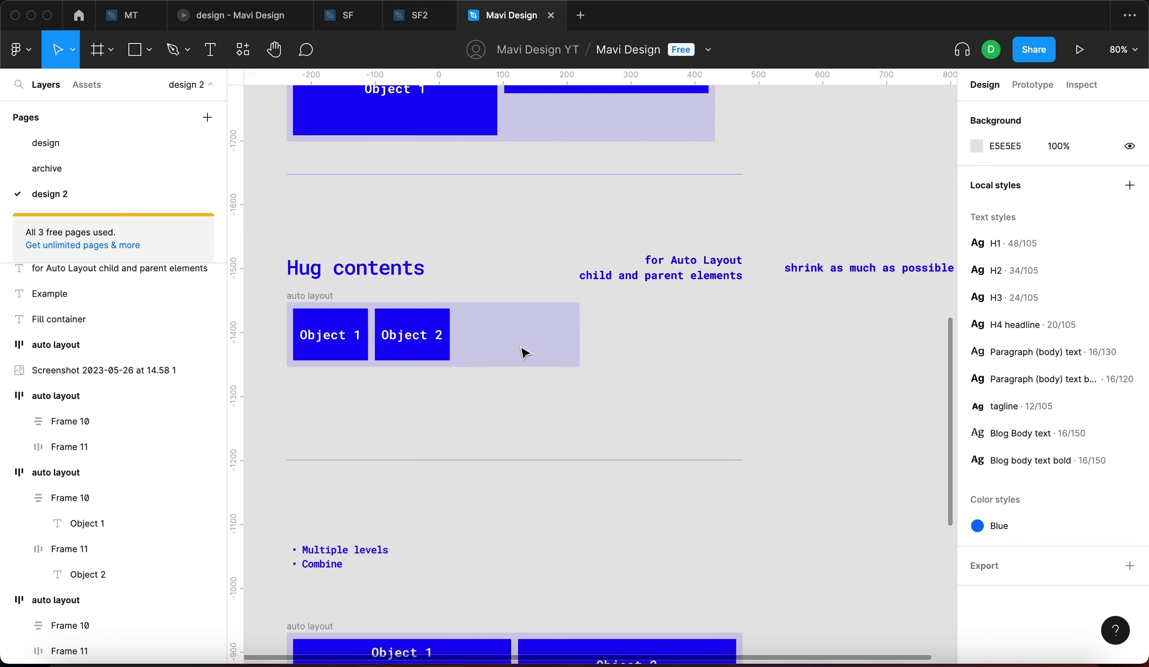
{"action": "left_click", "coordinate": [1005, 229]}
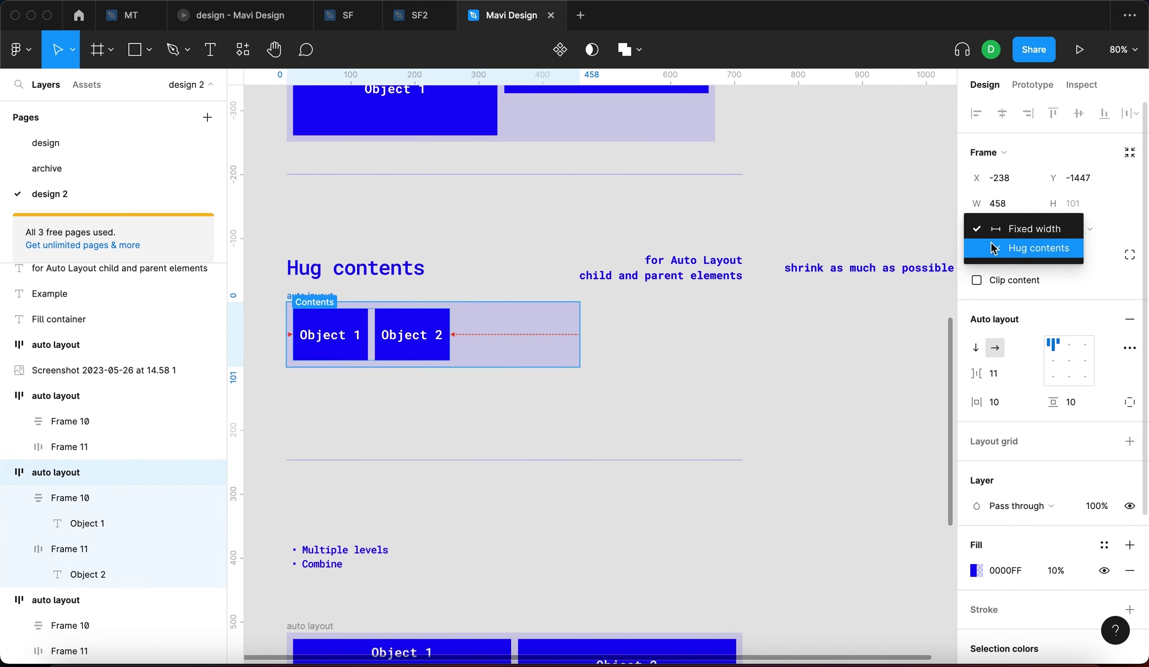
{"action": "left_click", "coordinate": [1019, 246]}
{"action": "left_click", "coordinate": [682, 377]}
Step: Stretch the Hug contents example's parent frame to a fixed width of about 550
{"action": "left_click", "coordinate": [455, 333]}
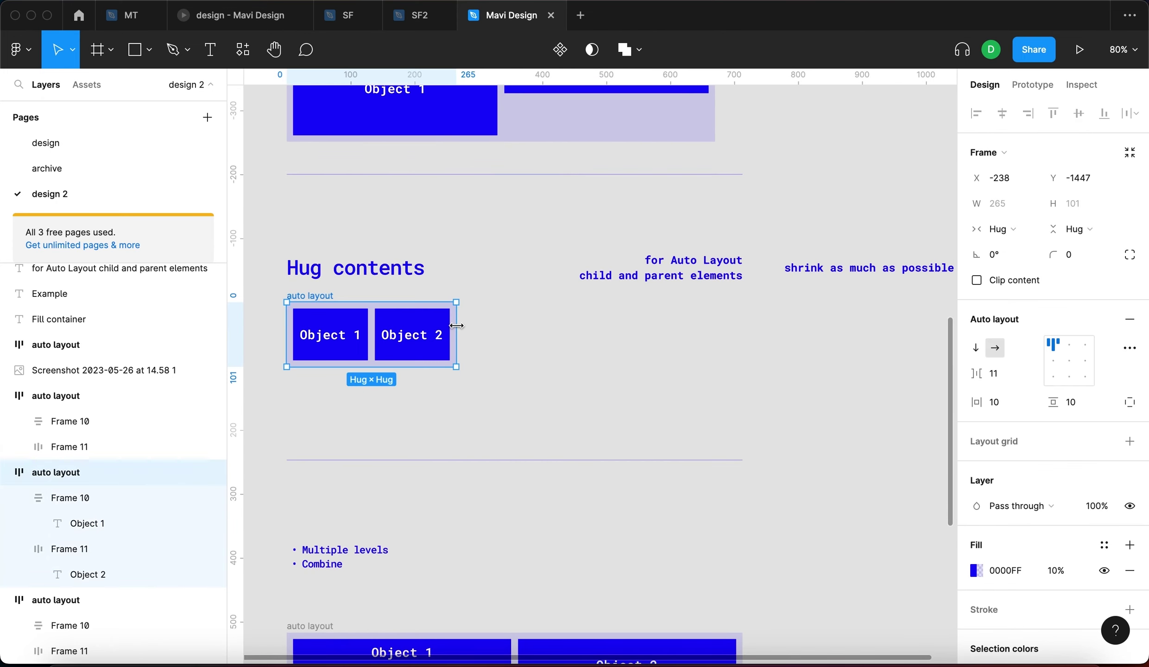
{"action": "left_click_drag", "start_coordinate": [459, 333], "coordinate": [639, 335]}
{"action": "left_click", "coordinate": [718, 412]}
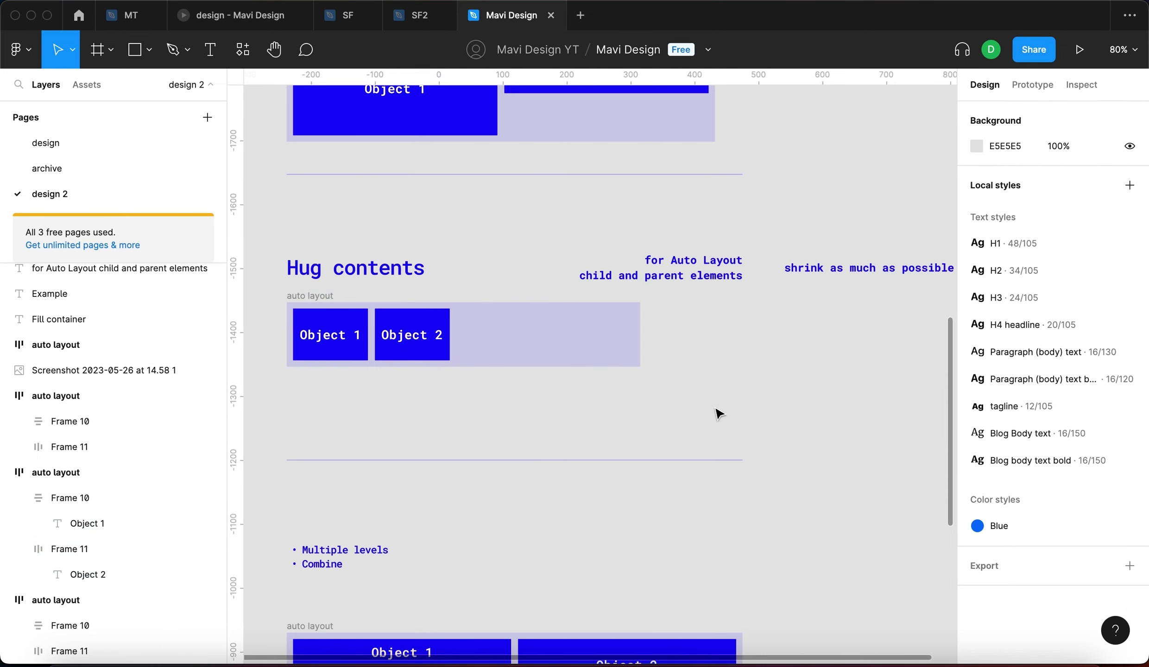
Step: Review the Fixed width, Fill container and Hug contents examples along with the multiple-level combined example below them
{"action": "left_click", "coordinate": [593, 330]}
{"action": "scroll", "coordinate": [566, 408], "scroll_direction": "down", "scroll_amount": 5}
{"action": "left_click", "coordinate": [545, 231]}
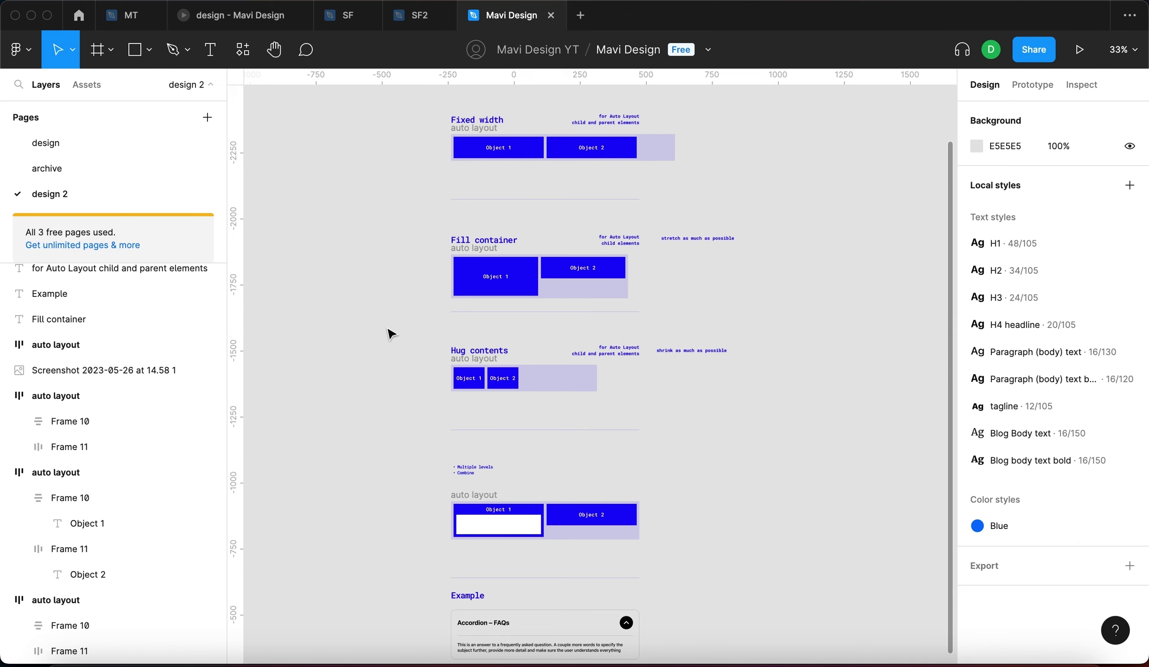
{"action": "scroll", "coordinate": [391, 333], "scroll_direction": "up", "scroll_amount": 5}
{"action": "scroll", "coordinate": [566, 456], "scroll_direction": "down", "scroll_amount": 5}
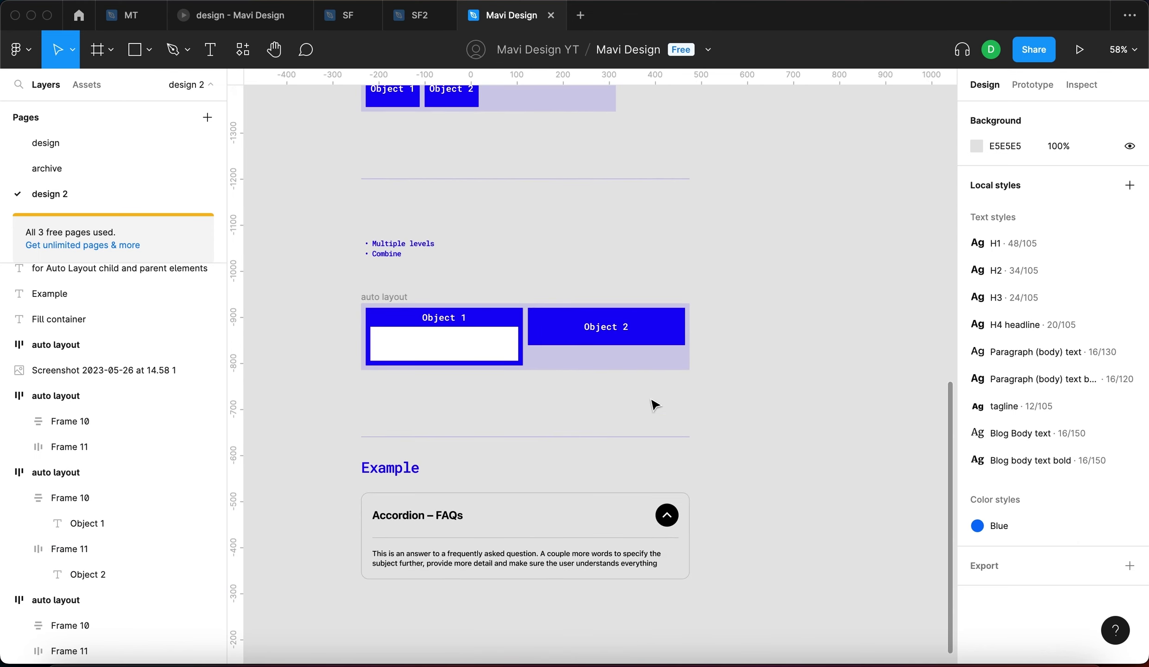
{"action": "scroll", "coordinate": [456, 308], "scroll_direction": "up", "scroll_amount": 7}
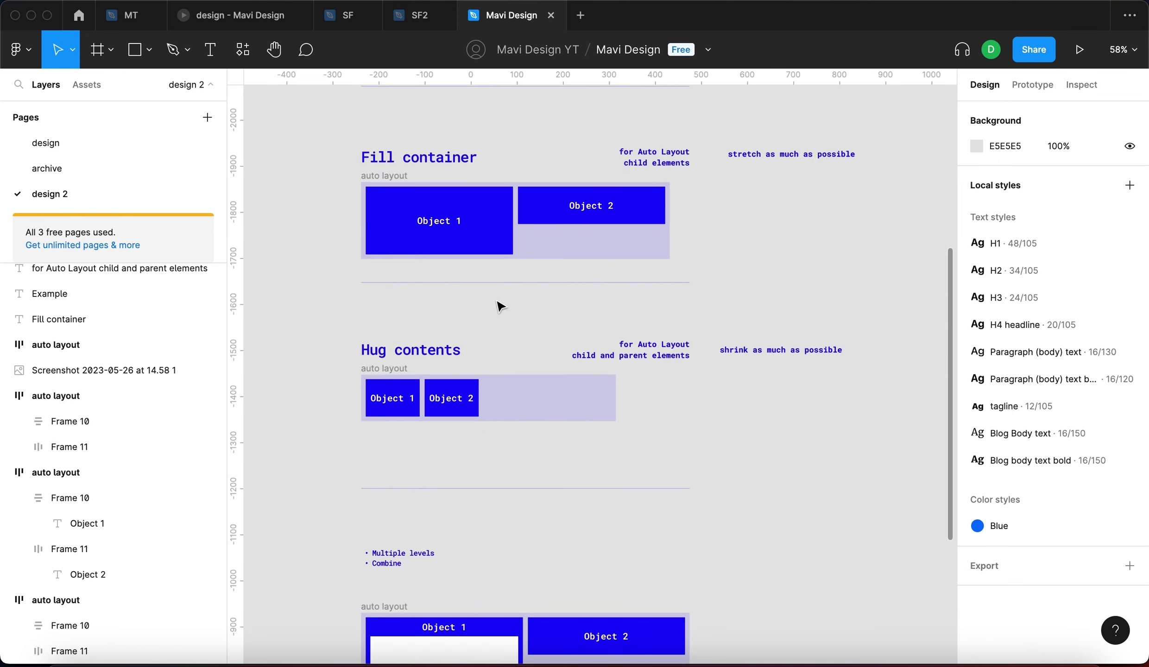
{"action": "scroll", "coordinate": [502, 284], "scroll_direction": "up", "scroll_amount": 2}
{"action": "scroll", "coordinate": [514, 361], "scroll_direction": "up", "scroll_amount": 4}
{"action": "scroll", "coordinate": [516, 382], "scroll_direction": "down", "scroll_amount": 12}
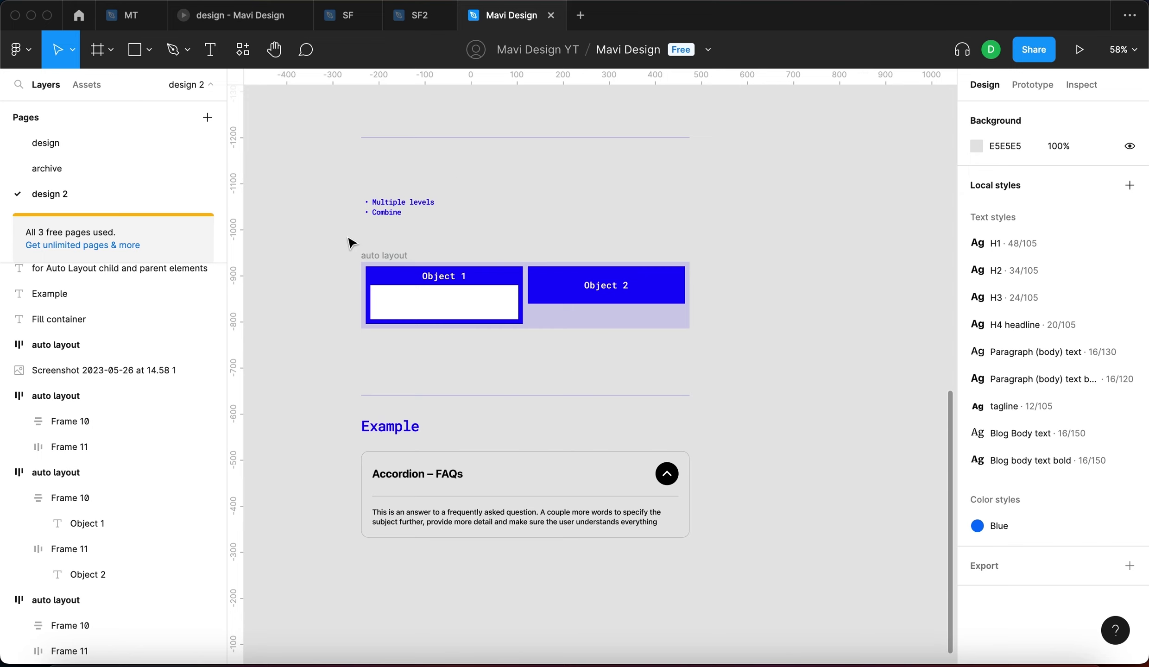
Step: Check the width sizing of the parent frame and Object 2 in the multiple-level combined example
{"action": "left_click", "coordinate": [333, 250]}
{"action": "left_click", "coordinate": [609, 332]}
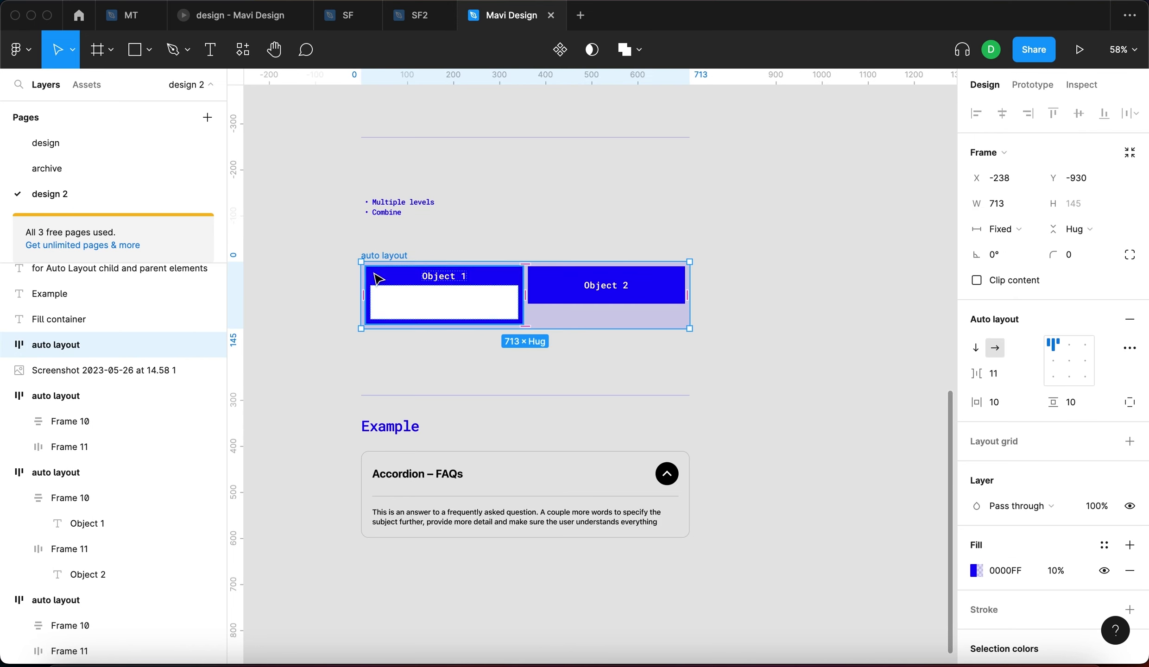
{"action": "left_click", "coordinate": [579, 291]}
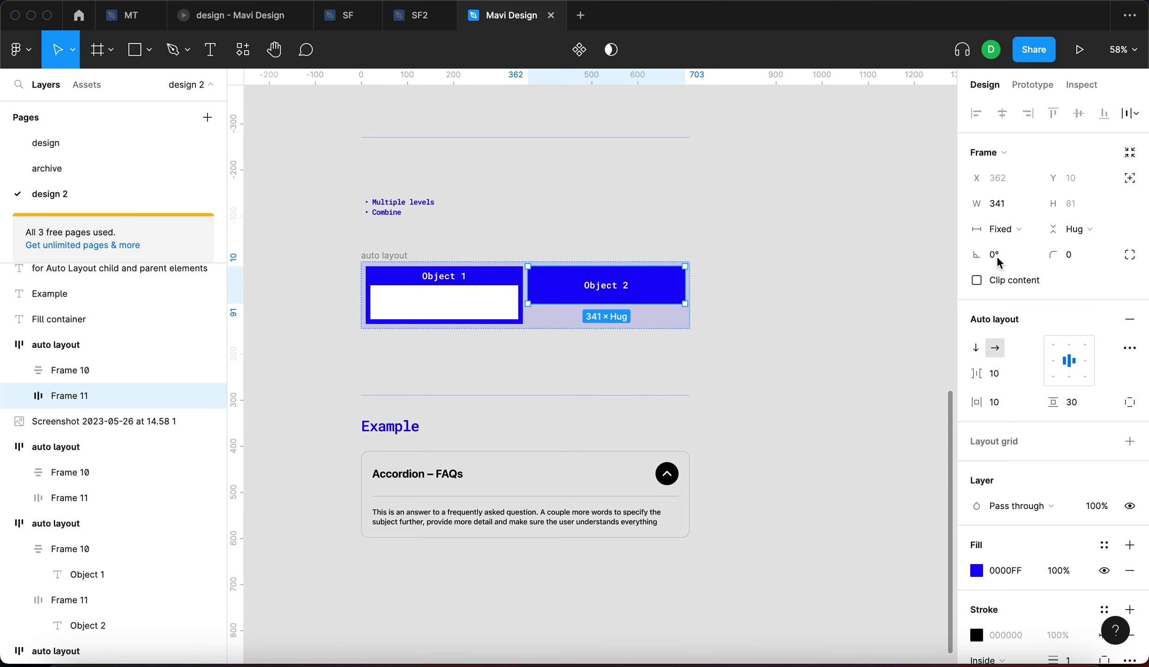
Step: Set the width of Object 1 in the multiple-level combined example to Fill container
{"action": "left_click", "coordinate": [410, 309]}
{"action": "left_click", "coordinate": [1002, 232]}
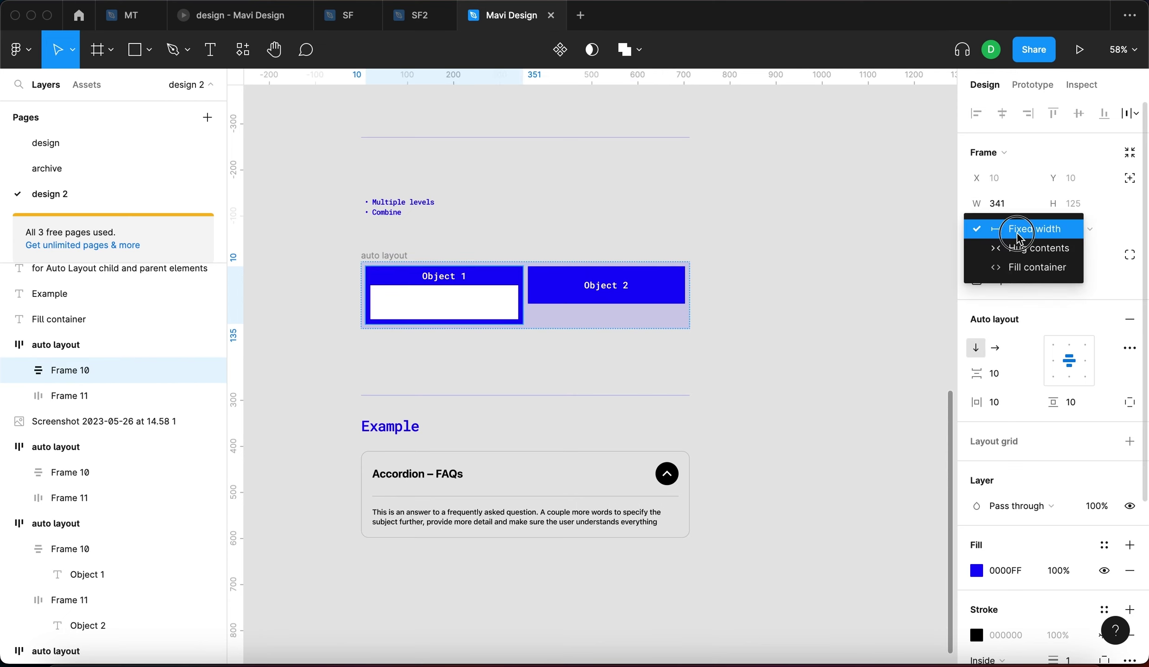
{"action": "left_click", "coordinate": [825, 283]}
Step: Narrow the combined example's parent frame to about 615 and check the widths of Object 1 and Object 2
{"action": "left_click", "coordinate": [492, 290]}
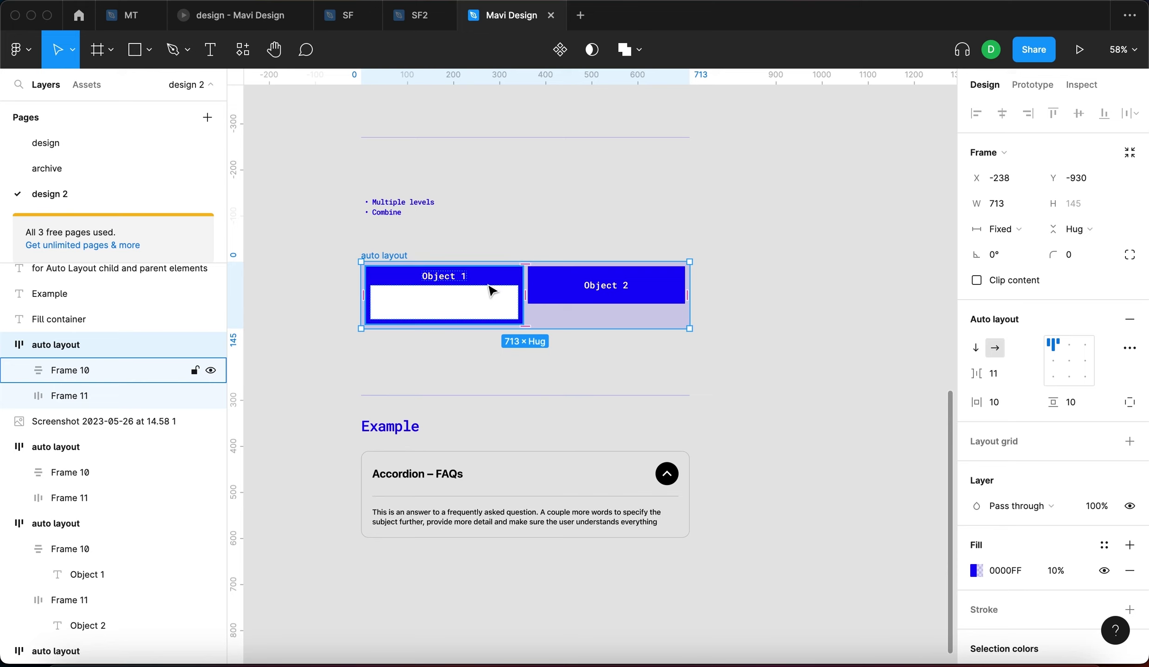
{"action": "scroll", "coordinate": [743, 379], "scroll_direction": "up", "scroll_amount": 5}
{"action": "left_click_drag", "start_coordinate": [902, 359], "coordinate": [837, 360]}
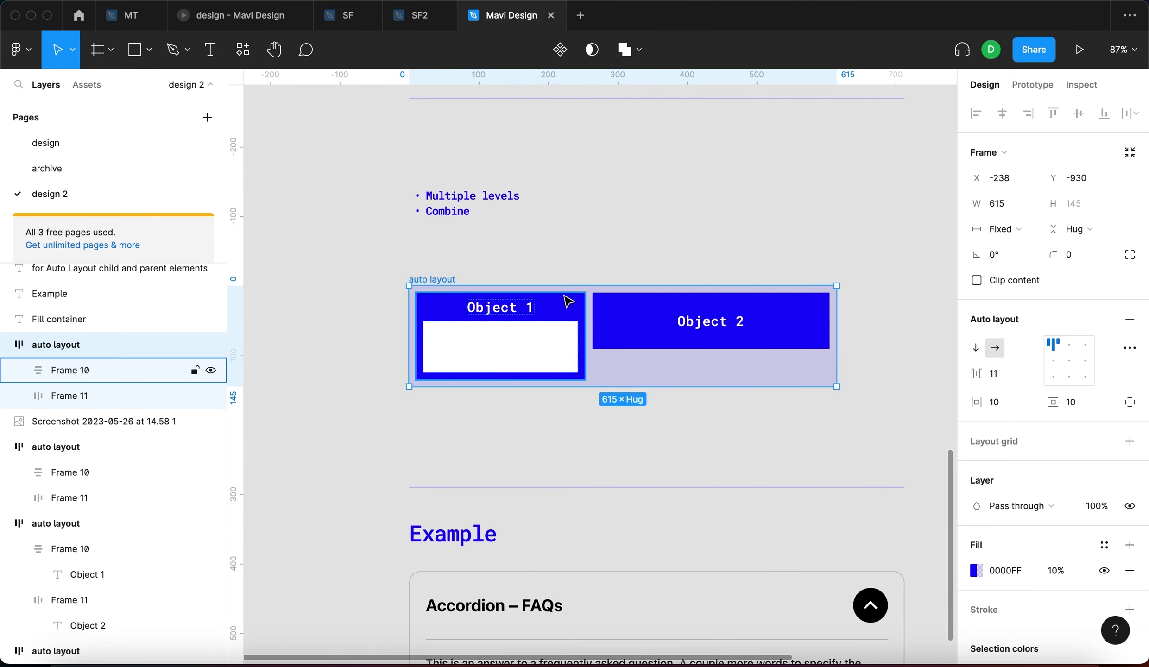
{"action": "left_click", "coordinate": [569, 301]}
{"action": "left_click", "coordinate": [700, 301]}
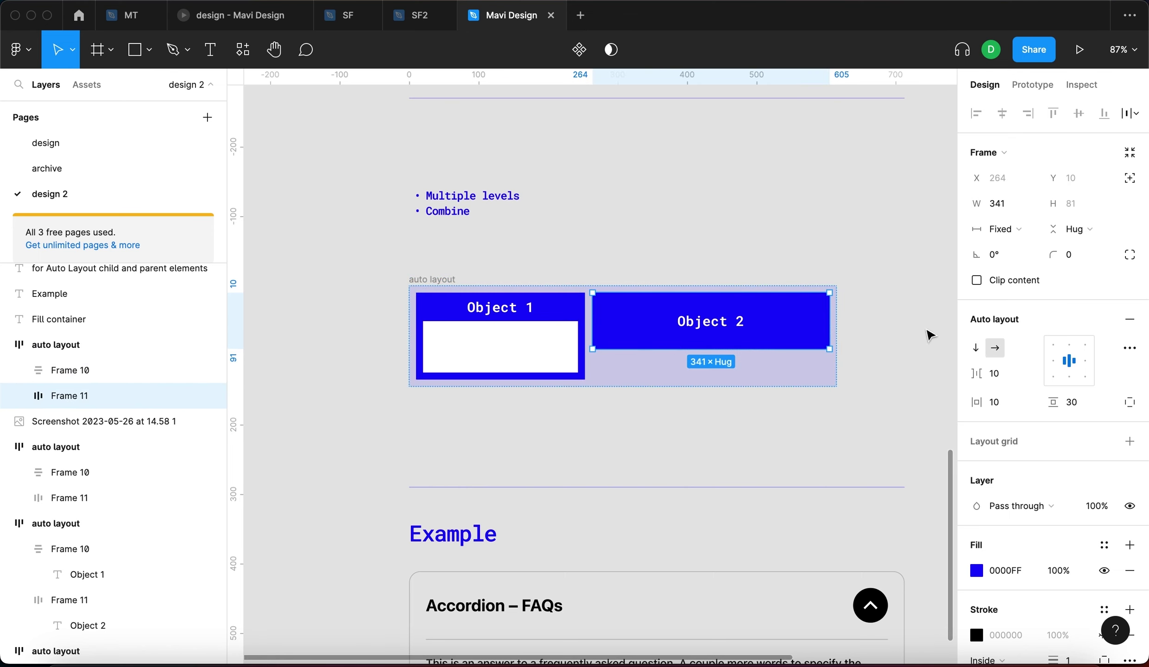
{"action": "left_click", "coordinate": [1005, 204]}
{"action": "left_click", "coordinate": [739, 240]}
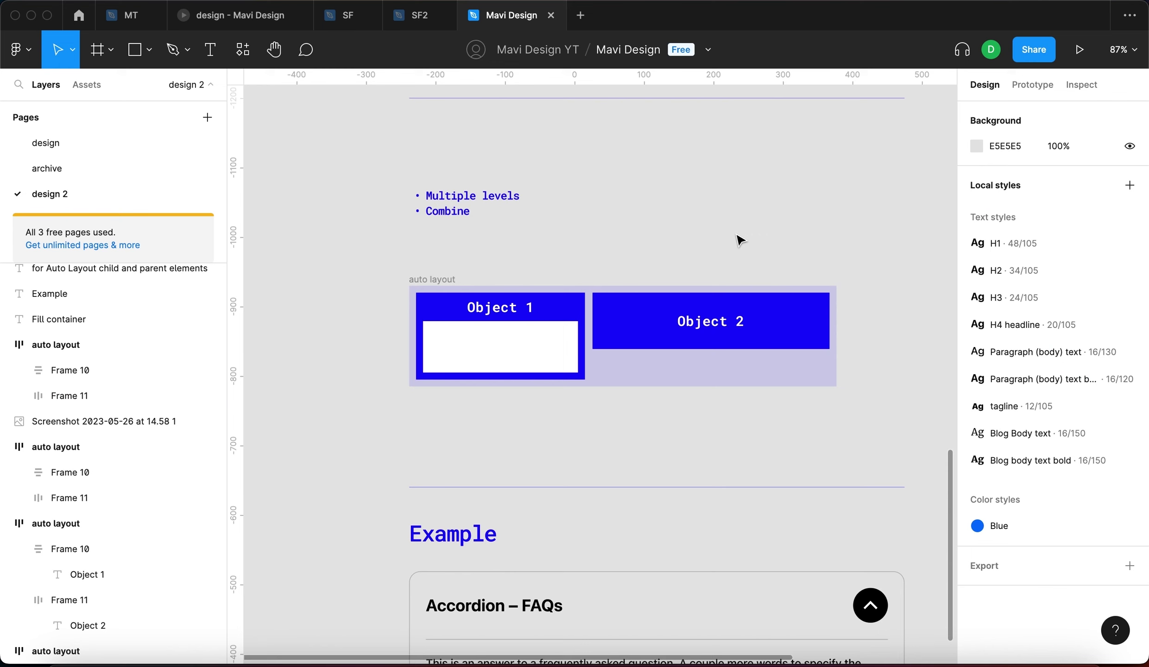
Step: Widen the combined example's parent frame to about 686 and check the sizing of Object 1
{"action": "left_click", "coordinate": [811, 361]}
{"action": "left_click_drag", "start_coordinate": [836, 360], "coordinate": [885, 365]}
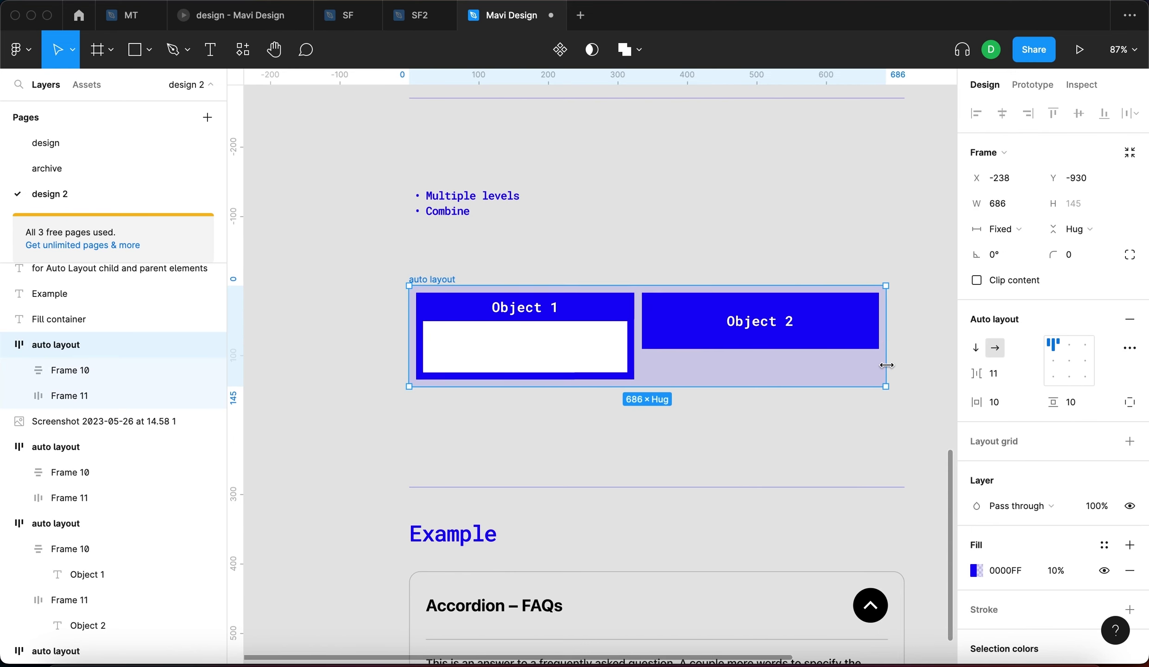
{"action": "left_click", "coordinate": [533, 351]}
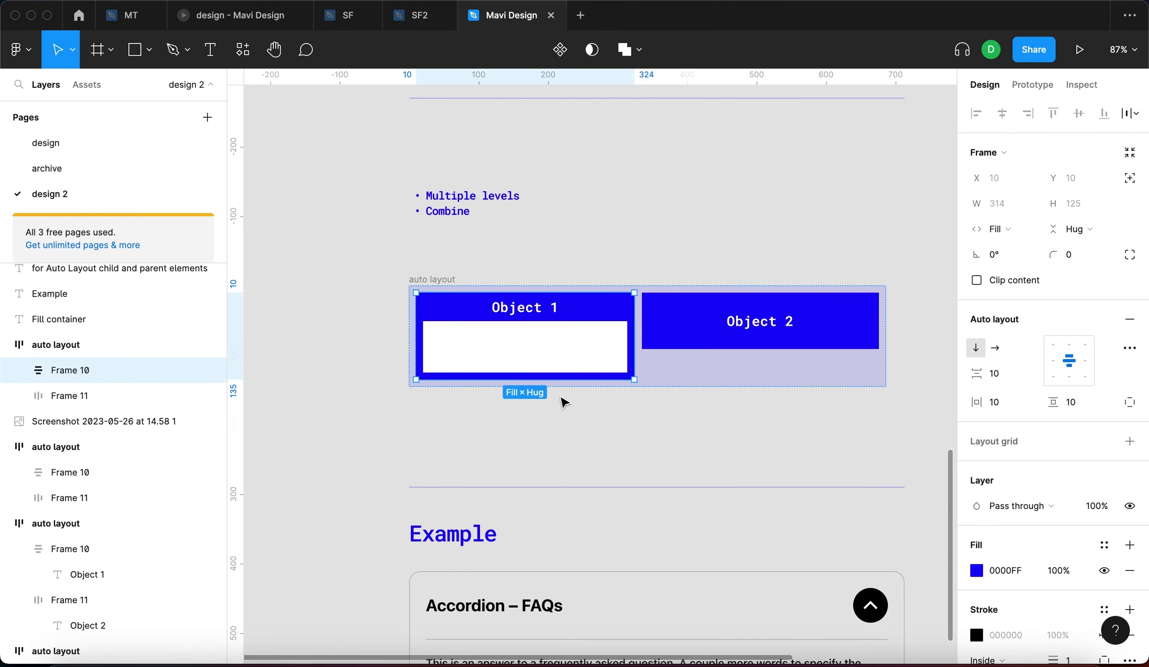
{"action": "scroll", "coordinate": [564, 402], "scroll_direction": "down", "scroll_amount": 5}
{"action": "scroll", "coordinate": [436, 329], "scroll_direction": "up", "scroll_amount": 10}
{"action": "left_click_drag", "start_coordinate": [879, 318], "coordinate": [752, 404]}
{"action": "left_click", "coordinate": [799, 441]}
{"action": "scroll", "coordinate": [800, 438], "scroll_direction": "down", "scroll_amount": 7}
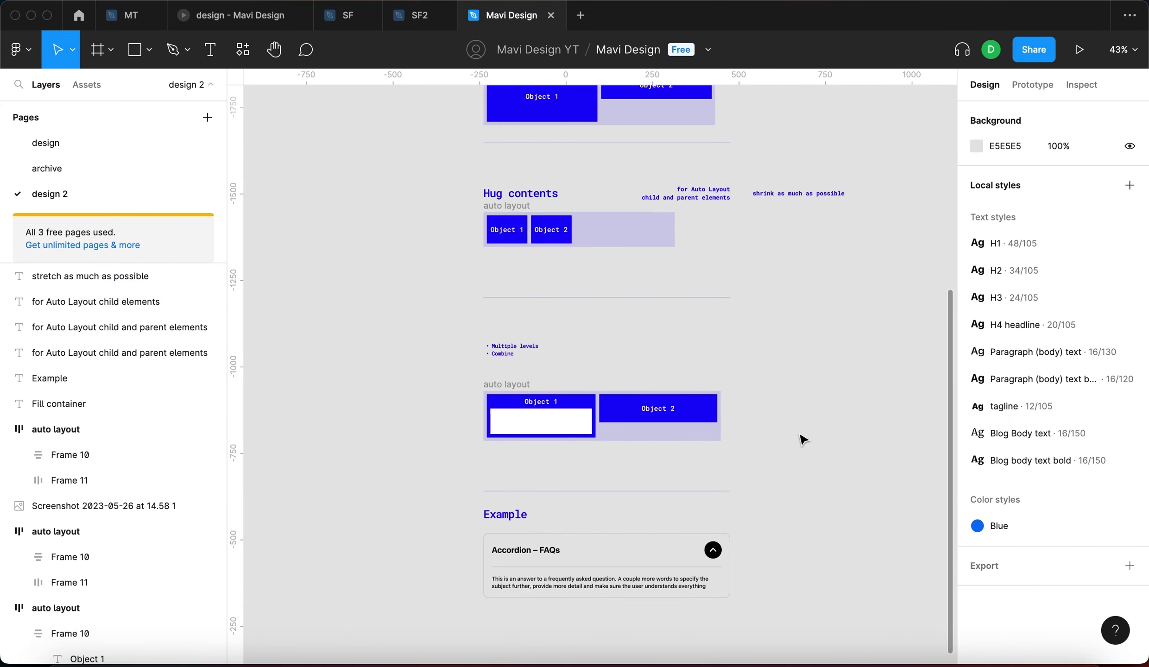
Step: Narrow the combined example's parent frame to about 490 and check the width of Object 2
{"action": "left_click", "coordinate": [704, 441]}
{"action": "scroll", "coordinate": [703, 441], "scroll_direction": "up", "scroll_amount": 4}
{"action": "left_click_drag", "start_coordinate": [737, 430], "coordinate": [635, 431]}
{"action": "left_click", "coordinate": [521, 401]}
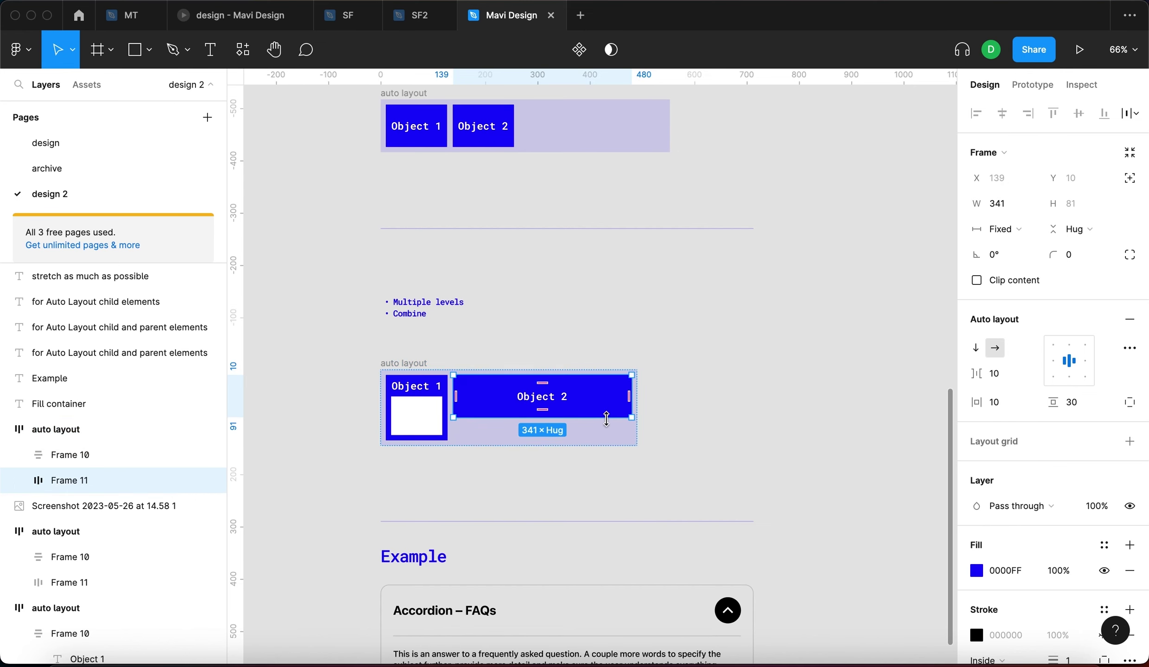
{"action": "key", "text": "Escape"}
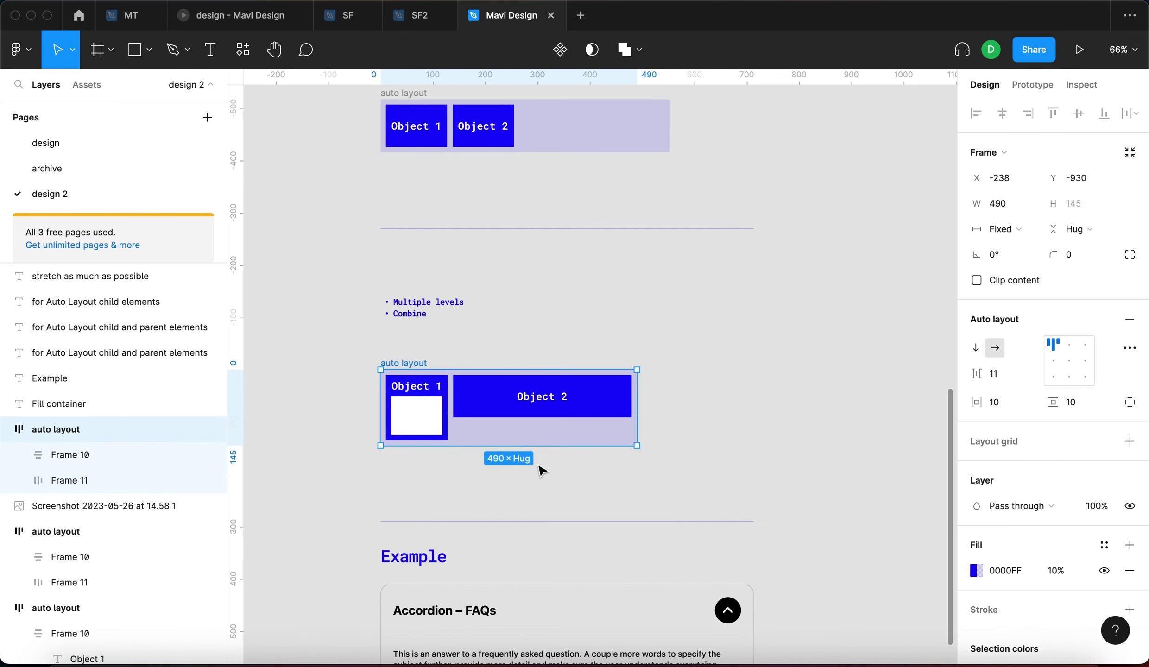
Step: Examine how Object 1 with its nested white block is sized in the combined example
{"action": "left_click", "coordinate": [428, 408]}
{"action": "scroll", "coordinate": [428, 407], "scroll_direction": "up", "scroll_amount": 5}
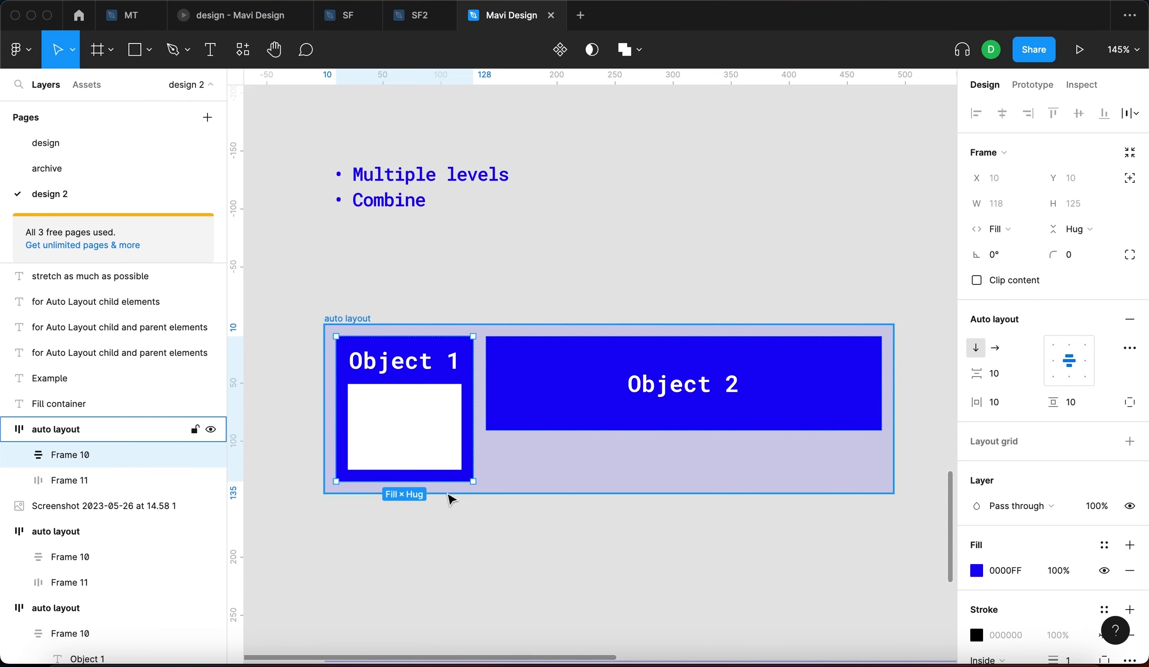
{"action": "left_click", "coordinate": [522, 539]}
Step: Check the sizing of Object 1 in the Fixed width example and compare it with the other examples
{"action": "scroll", "coordinate": [523, 539], "scroll_direction": "down", "scroll_amount": 10}
{"action": "left_click_drag", "start_coordinate": [528, 549], "coordinate": [610, 459]}
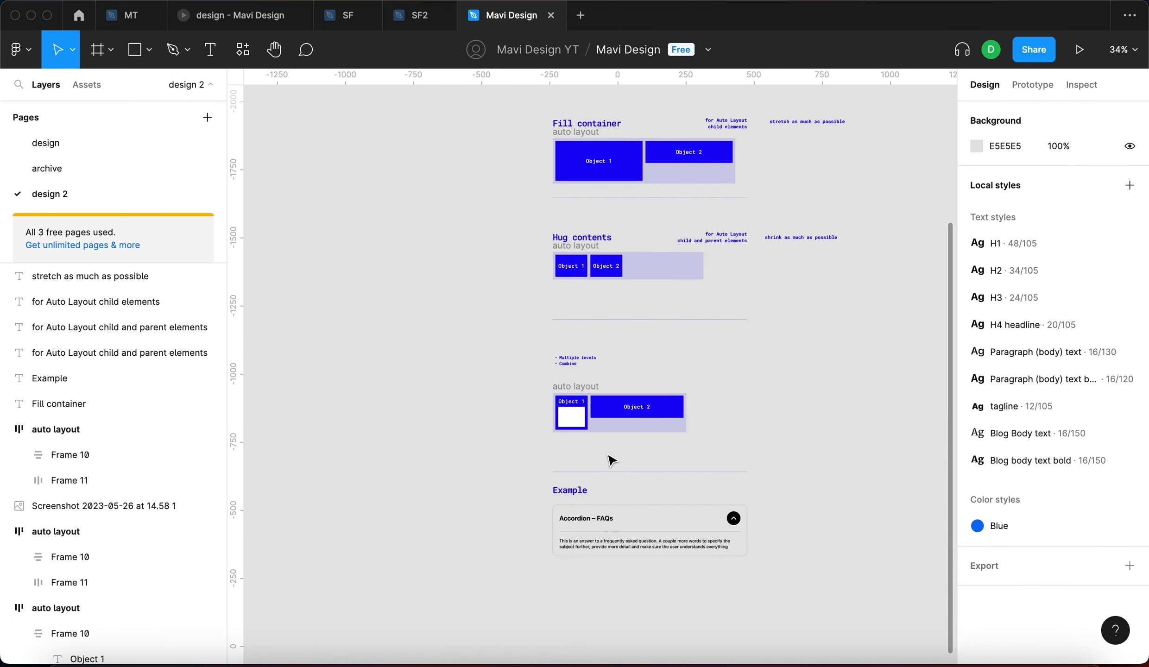
{"action": "scroll", "coordinate": [754, 362], "scroll_direction": "up", "scroll_amount": 5}
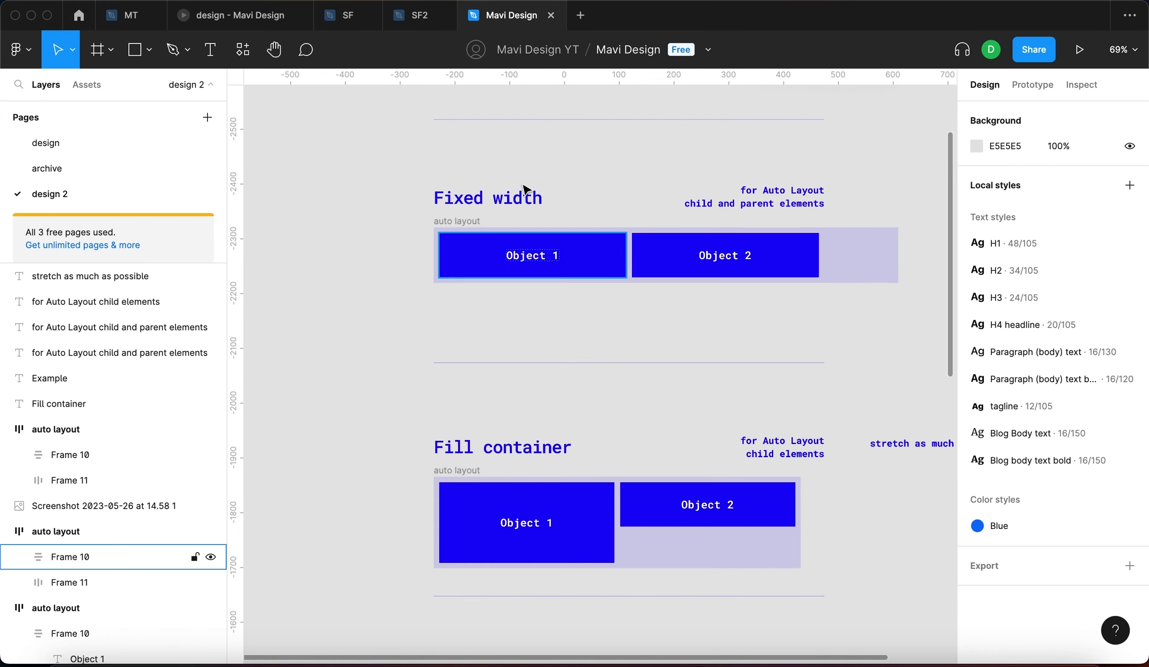
{"action": "left_click", "coordinate": [495, 269]}
{"action": "scroll", "coordinate": [495, 319], "scroll_direction": "down", "scroll_amount": 10}
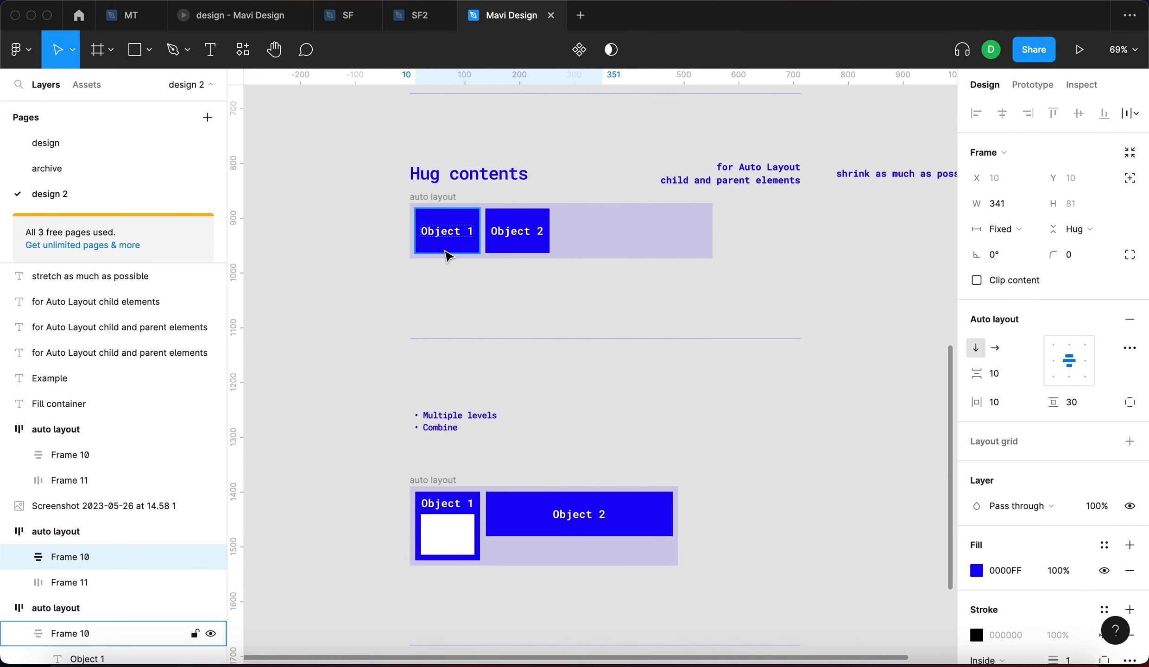
Step: Enlarge the combined example's parent frame to about 694 wide and 190 high
{"action": "scroll", "coordinate": [449, 253], "scroll_direction": "up", "scroll_amount": 5}
{"action": "scroll", "coordinate": [401, 397], "scroll_direction": "down", "scroll_amount": 6}
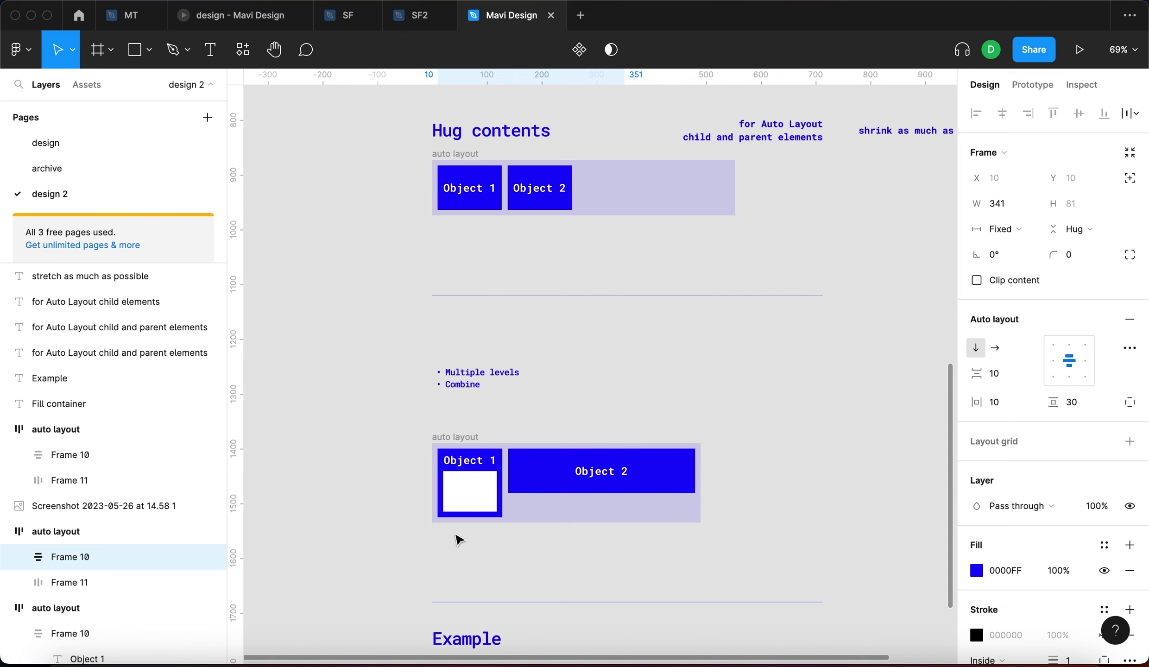
{"action": "left_click", "coordinate": [456, 436]}
{"action": "left_click", "coordinate": [372, 477]}
{"action": "left_click", "coordinate": [515, 492]}
{"action": "scroll", "coordinate": [703, 517], "scroll_direction": "down", "scroll_amount": 3}
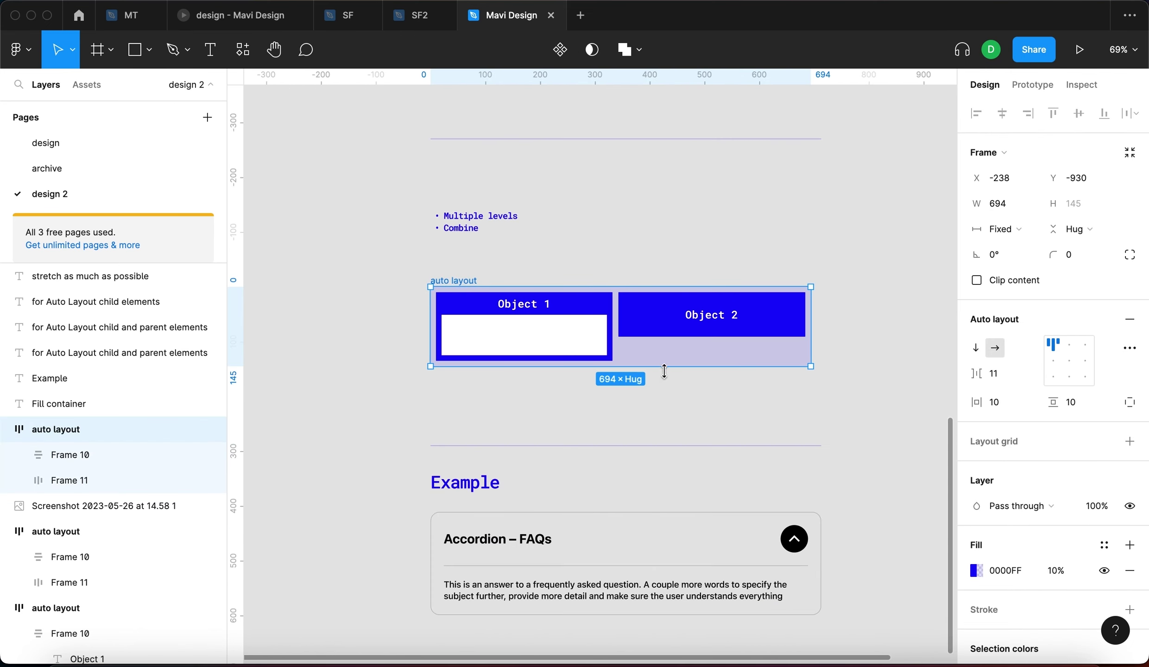
{"action": "left_click_drag", "start_coordinate": [665, 367], "coordinate": [674, 391]}
Step: Check the width and height sizing of Object 1, Object 2 and the parent frame in the combined example
{"action": "left_click", "coordinate": [751, 327]}
{"action": "left_click", "coordinate": [591, 328]}
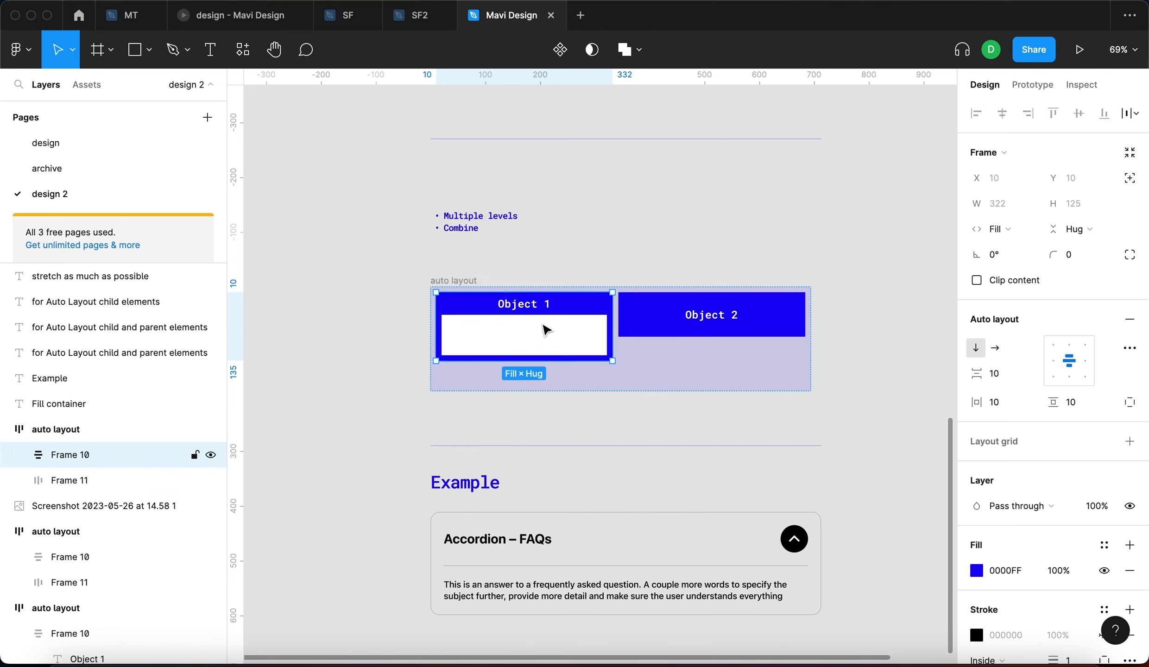
{"action": "left_click", "coordinate": [700, 330]}
{"action": "left_click", "coordinate": [633, 379]}
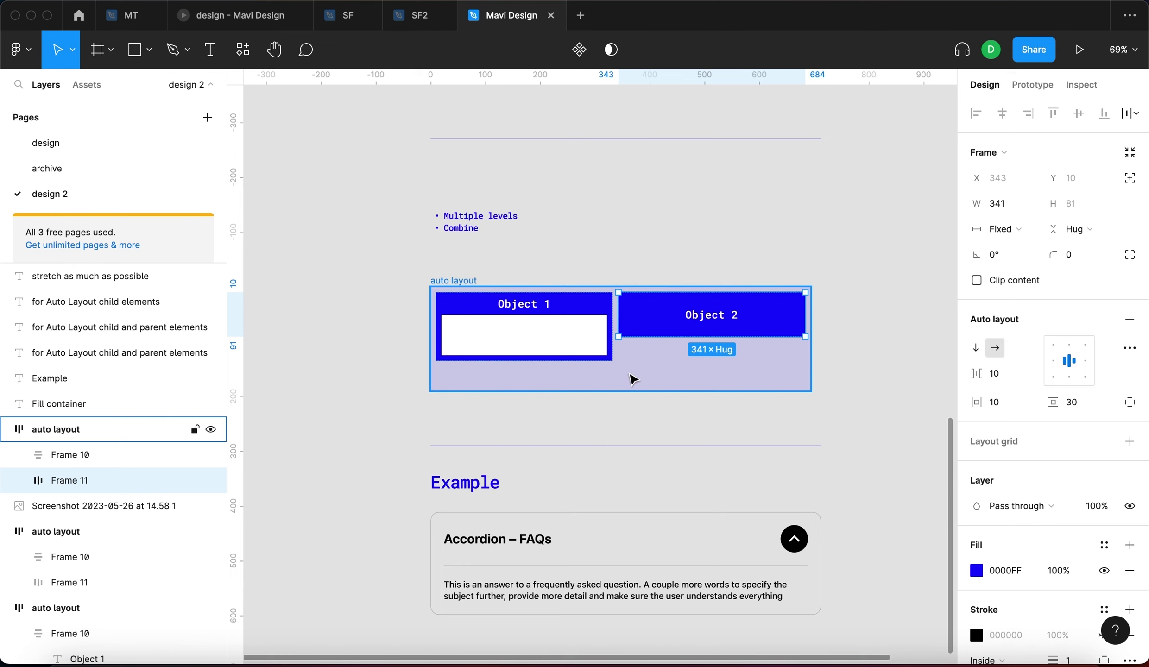
{"action": "left_click", "coordinate": [775, 332]}
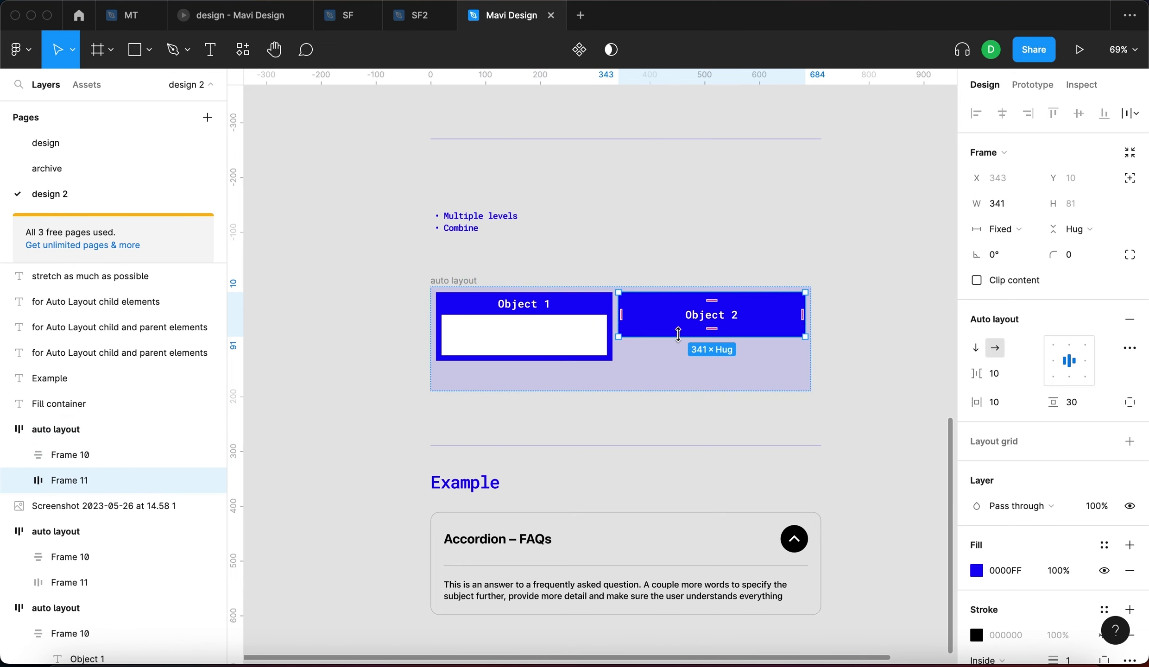
{"action": "left_click", "coordinate": [679, 377]}
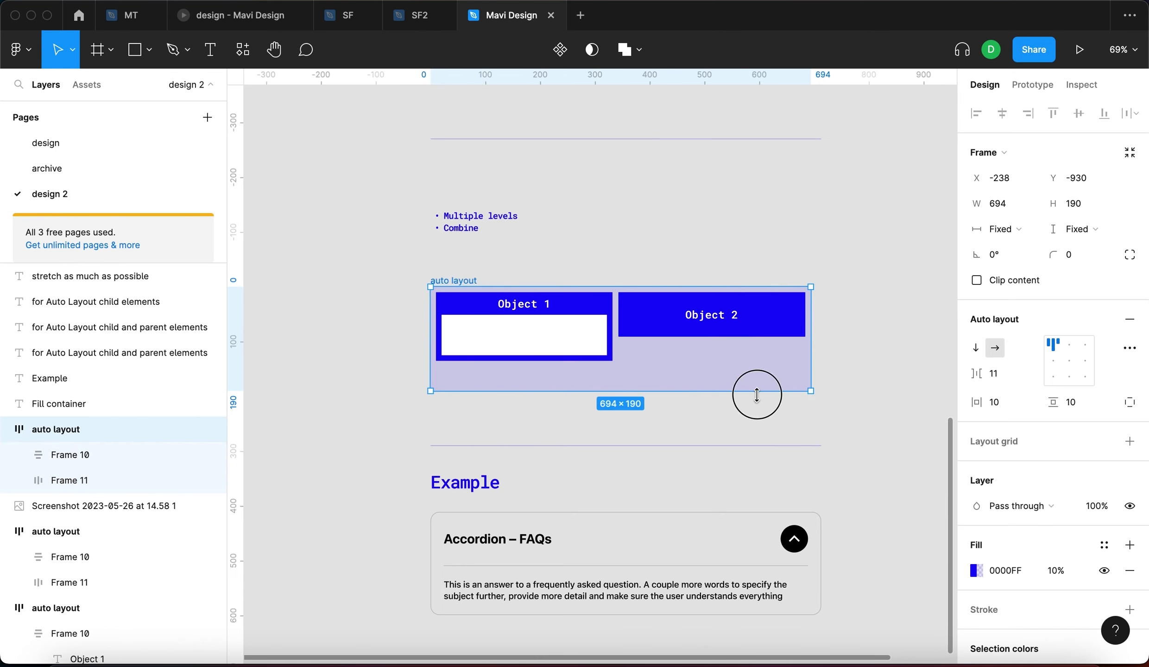
Step: Stretch Object 2 to a fixed height of about 166 and adjust the parent frame's height around it
{"action": "left_click", "coordinate": [763, 332]}
{"action": "left_click_drag", "start_coordinate": [761, 336], "coordinate": [725, 381]}
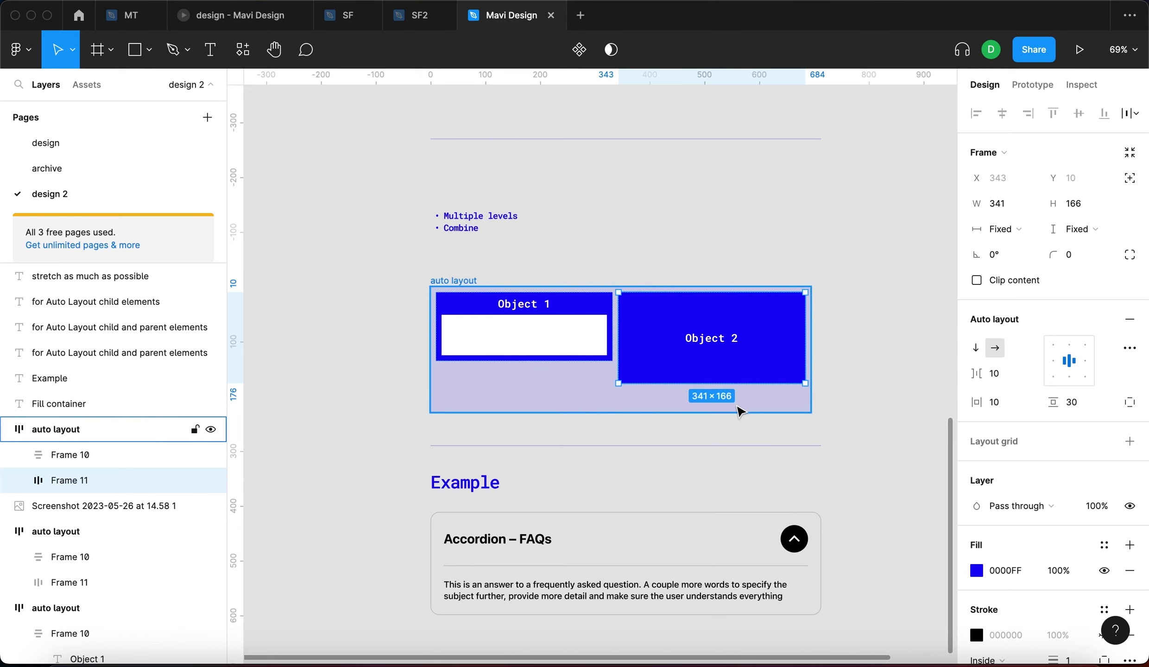
{"action": "left_click", "coordinate": [560, 384]}
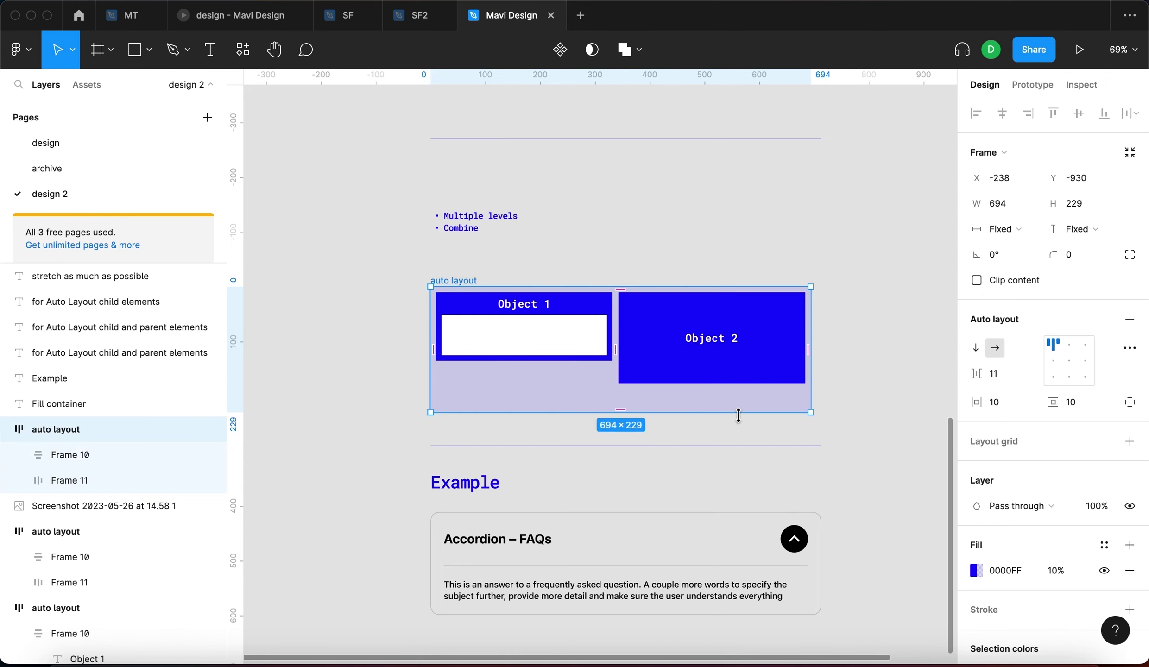
{"action": "mouse_move", "coordinate": [738, 404]}
{"action": "left_mouse_down"}
{"action": "mouse_move", "coordinate": [741, 326]}
{"action": "mouse_move", "coordinate": [748, 405]}
{"action": "left_mouse_up"}
Step: Check how Object 1 and Object 2 are sized vertically and make the parent frame taller
{"action": "left_click", "coordinate": [195, 455]}
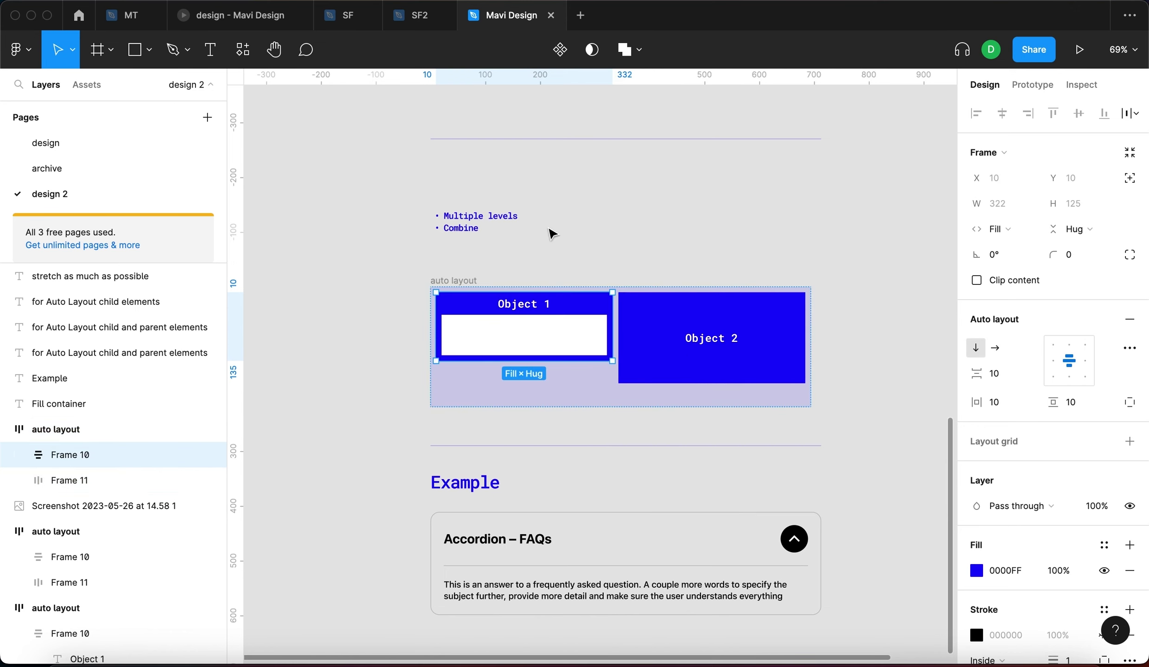
{"action": "left_click", "coordinate": [698, 371]}
{"action": "left_click", "coordinate": [797, 399]}
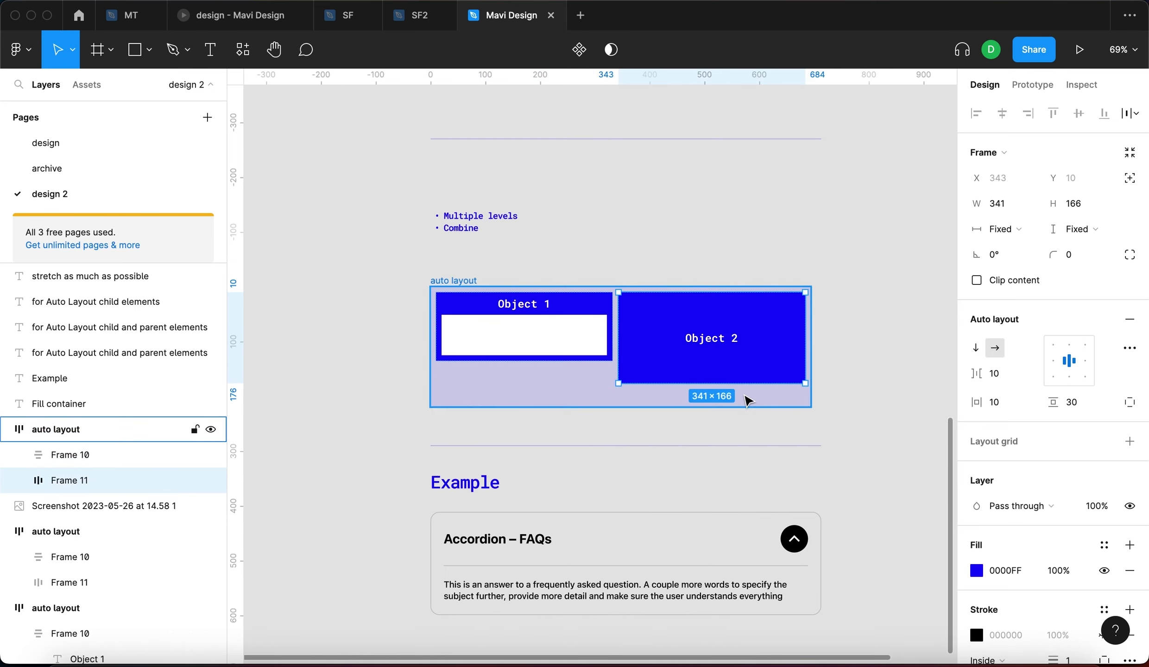
{"action": "mouse_move", "coordinate": [788, 408]}
{"action": "left_mouse_down"}
{"action": "mouse_move", "coordinate": [797, 366]}
{"action": "mouse_move", "coordinate": [789, 425]}
{"action": "left_mouse_up"}
Step: Set Object 2's height to Fill container and test it by changing the parent frame's height
{"action": "left_click", "coordinate": [778, 380]}
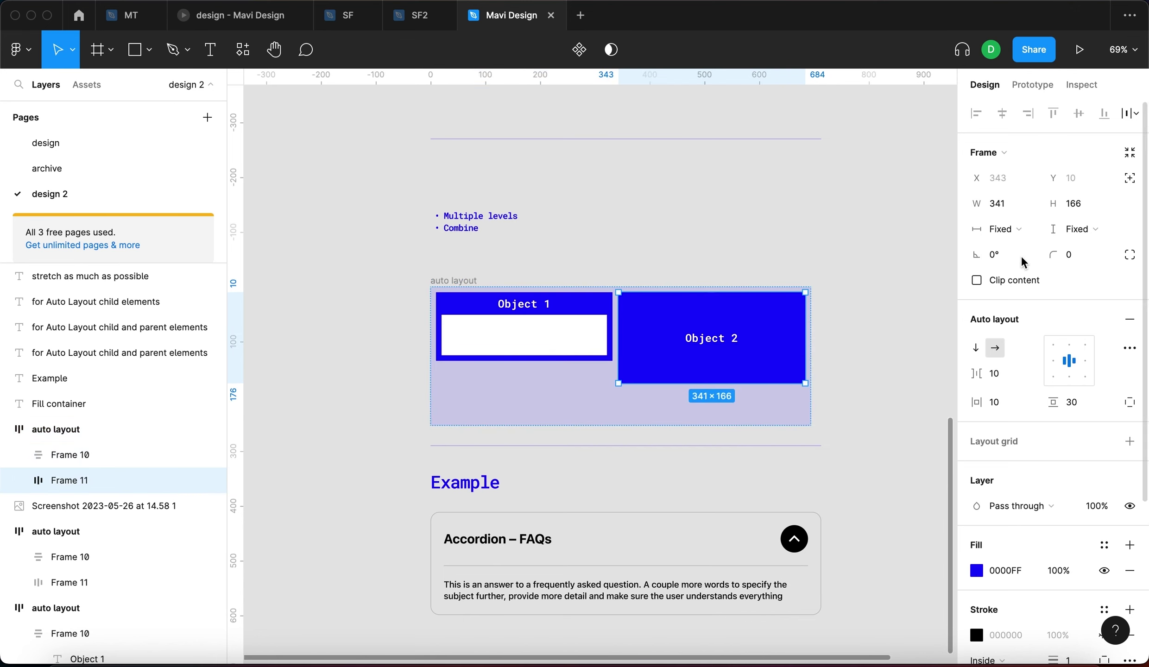
{"action": "left_click", "coordinate": [1080, 229]}
{"action": "left_click", "coordinate": [1072, 267]}
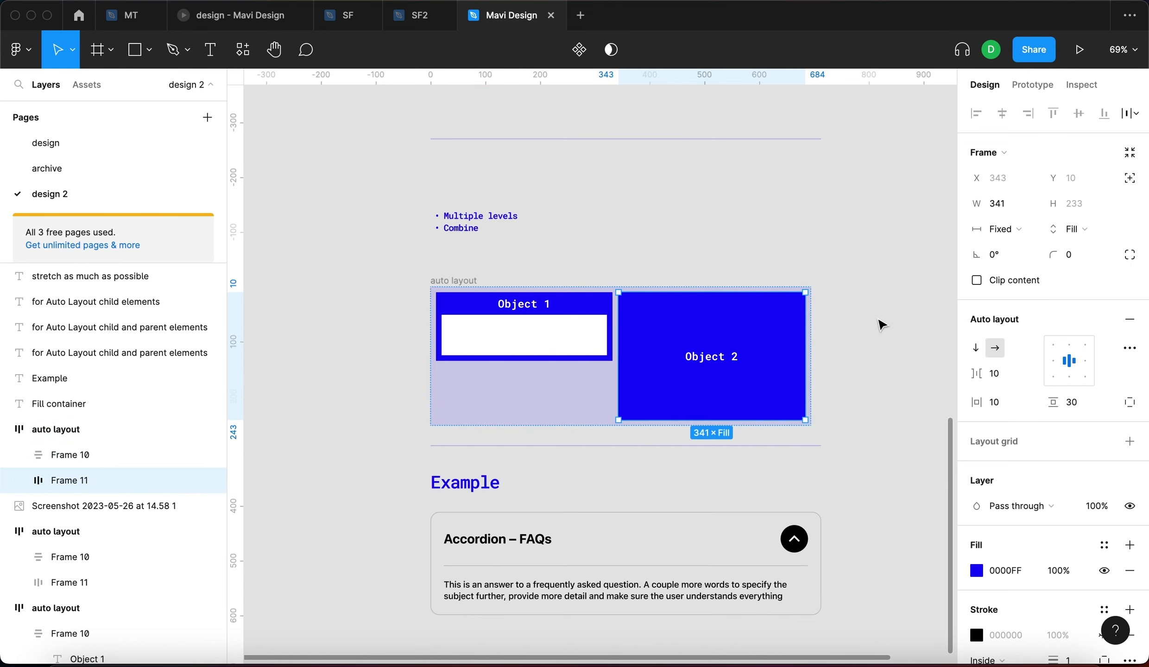
{"action": "left_click", "coordinate": [880, 322]}
{"action": "left_click", "coordinate": [557, 392]}
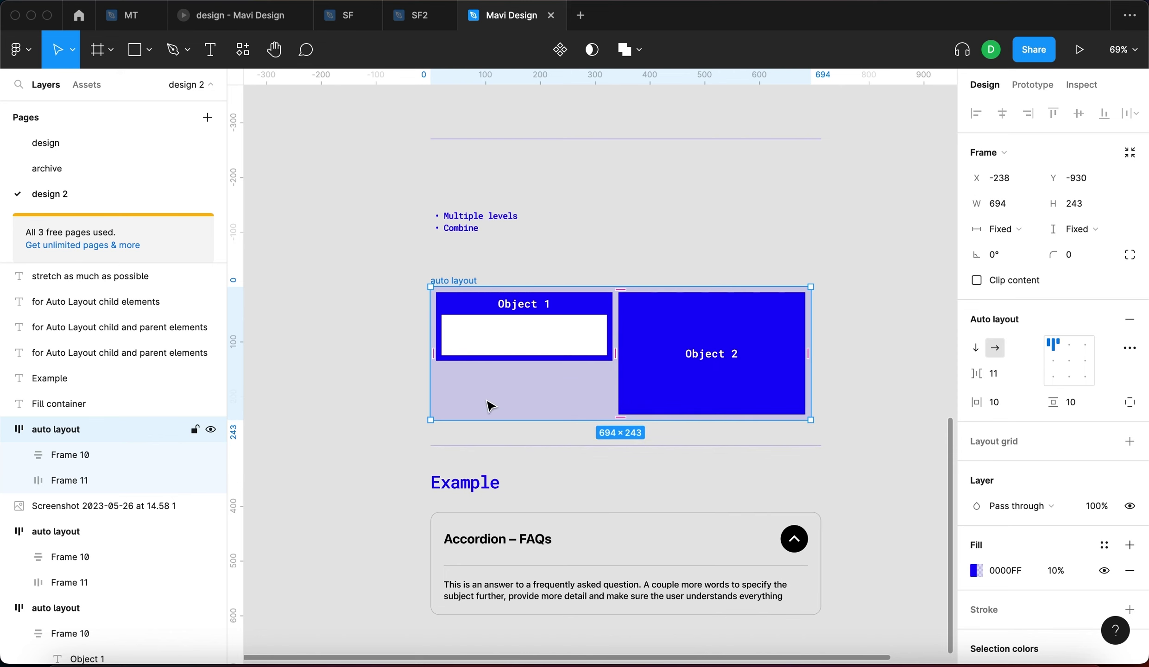
Step: Set the height of Object 1 in the combined example to Fill container
{"action": "left_click", "coordinate": [70, 454]}
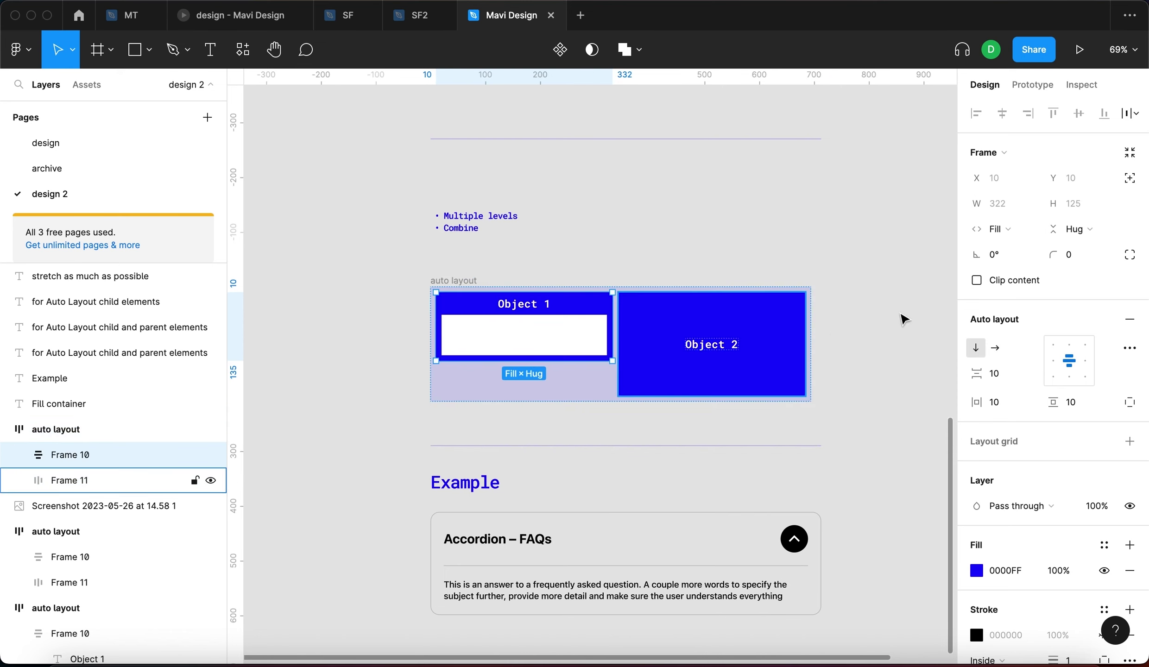
{"action": "left_click", "coordinate": [1072, 229]}
{"action": "left_click", "coordinate": [1070, 248]}
{"action": "left_click", "coordinate": [909, 421]}
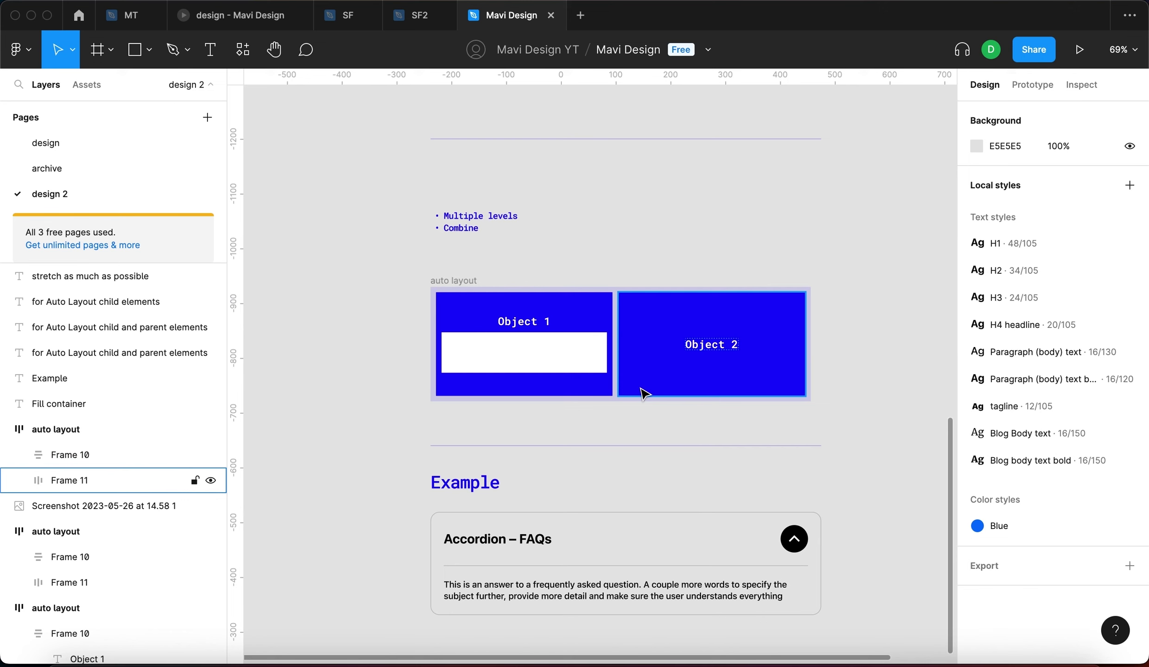
Step: Resize the combined example's parent frame to about 713 wide and 244 high
{"action": "left_click", "coordinate": [635, 401]}
{"action": "mouse_move", "coordinate": [645, 405]}
{"action": "left_mouse_down"}
{"action": "mouse_move", "coordinate": [654, 385]}
{"action": "mouse_move", "coordinate": [656, 417]}
{"action": "left_mouse_up"}
{"action": "left_click_drag", "start_coordinate": [811, 373], "coordinate": [788, 386]}
{"action": "key", "text": "Escape"}
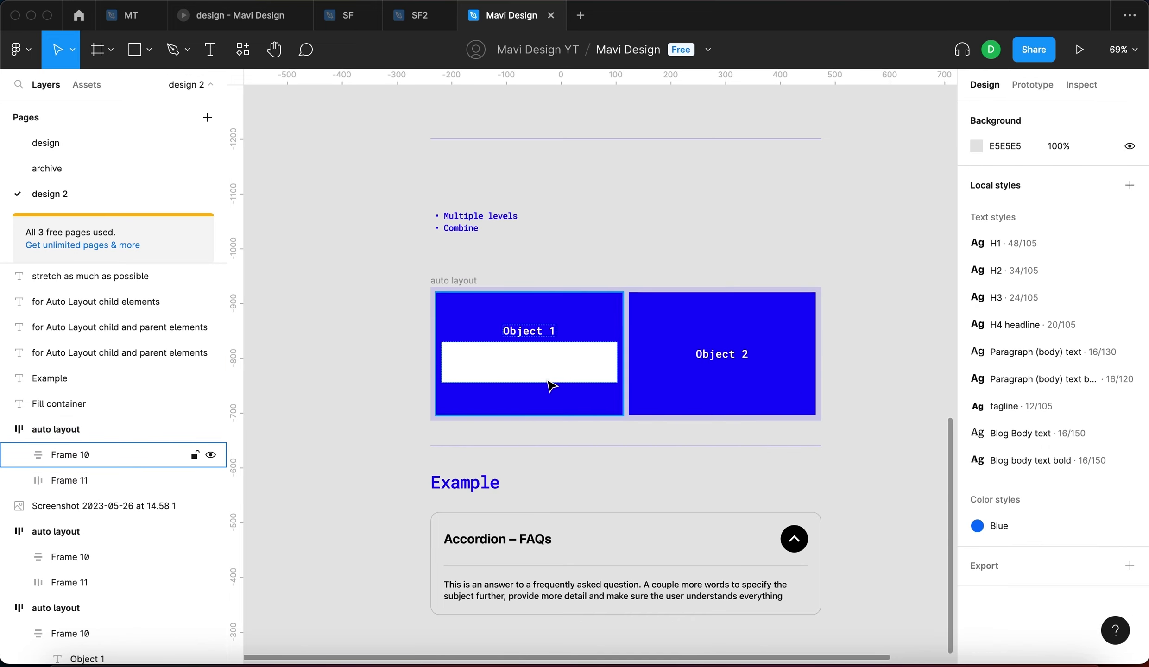
Step: Examine the sizing of Object 1 and the width options of the white rectangle nested inside it
{"action": "scroll", "coordinate": [546, 384], "scroll_direction": "down", "scroll_amount": 2}
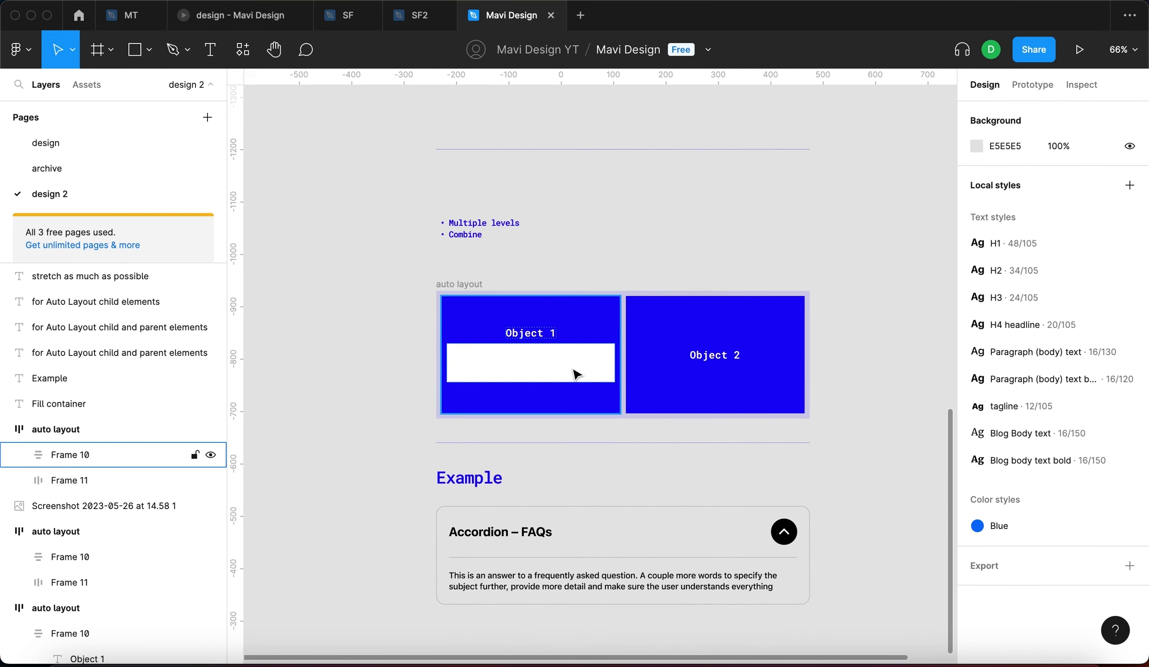
{"action": "scroll", "coordinate": [558, 367], "scroll_direction": "up", "scroll_amount": 5}
{"action": "scroll", "coordinate": [546, 352], "scroll_direction": "up", "scroll_amount": 1}
{"action": "scroll", "coordinate": [561, 339], "scroll_direction": "left", "scroll_amount": 2}
{"action": "scroll", "coordinate": [564, 338], "scroll_direction": "down", "scroll_amount": 4}
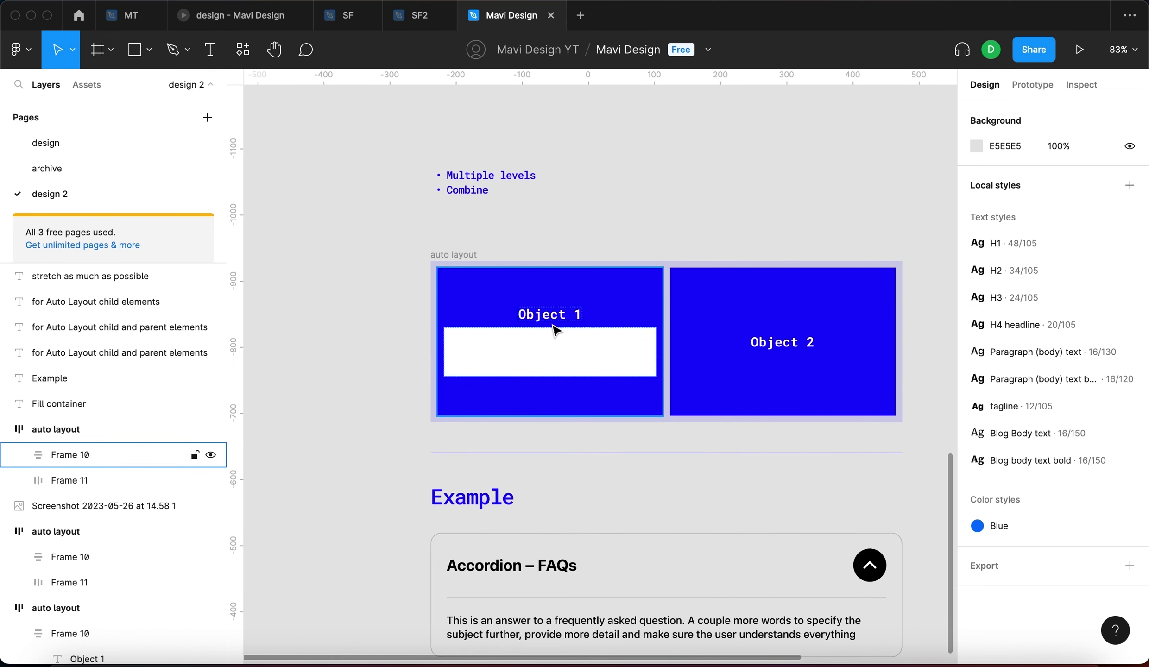
{"action": "left_click", "coordinate": [602, 324]}
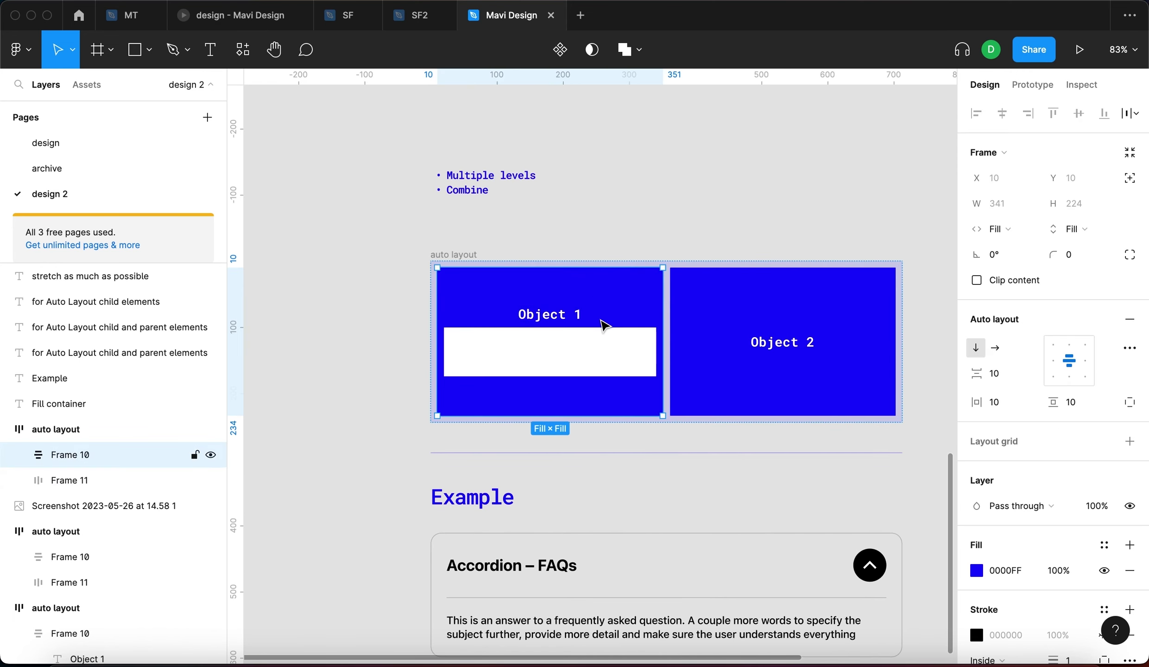
{"action": "double_click", "coordinate": [542, 364]}
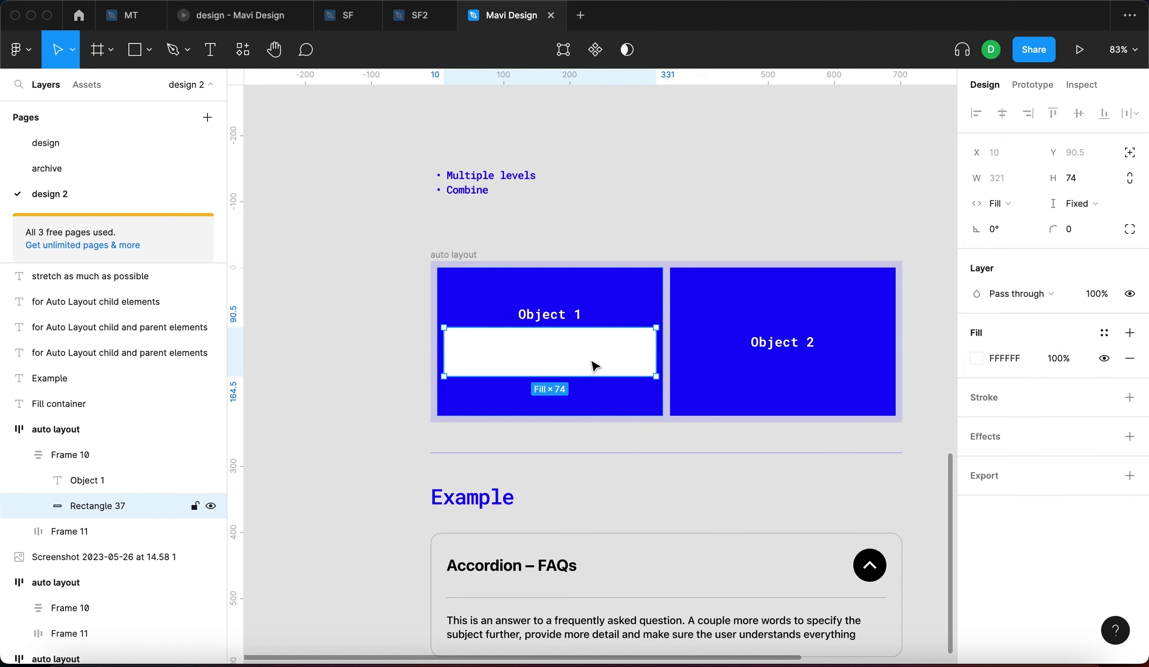
{"action": "left_click", "coordinate": [996, 204]}
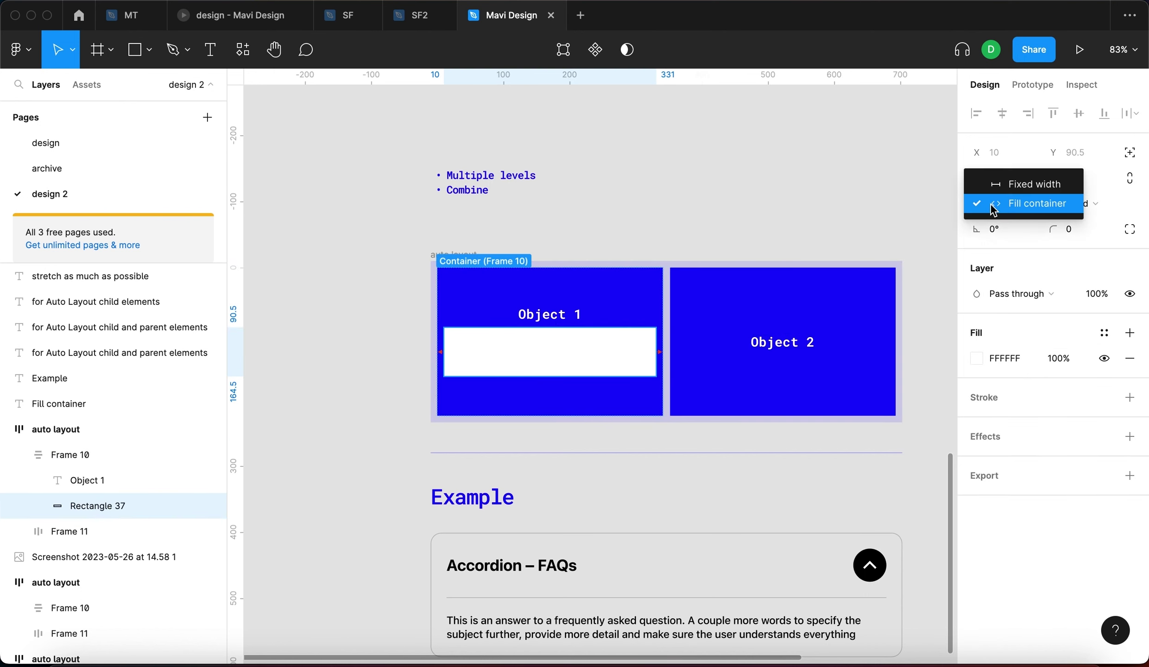
{"action": "left_click", "coordinate": [1007, 203]}
{"action": "left_click", "coordinate": [664, 228]}
Step: Narrow the parent frame and check the width sizing of the white rectangle inside Object 1
{"action": "left_click", "coordinate": [778, 319]}
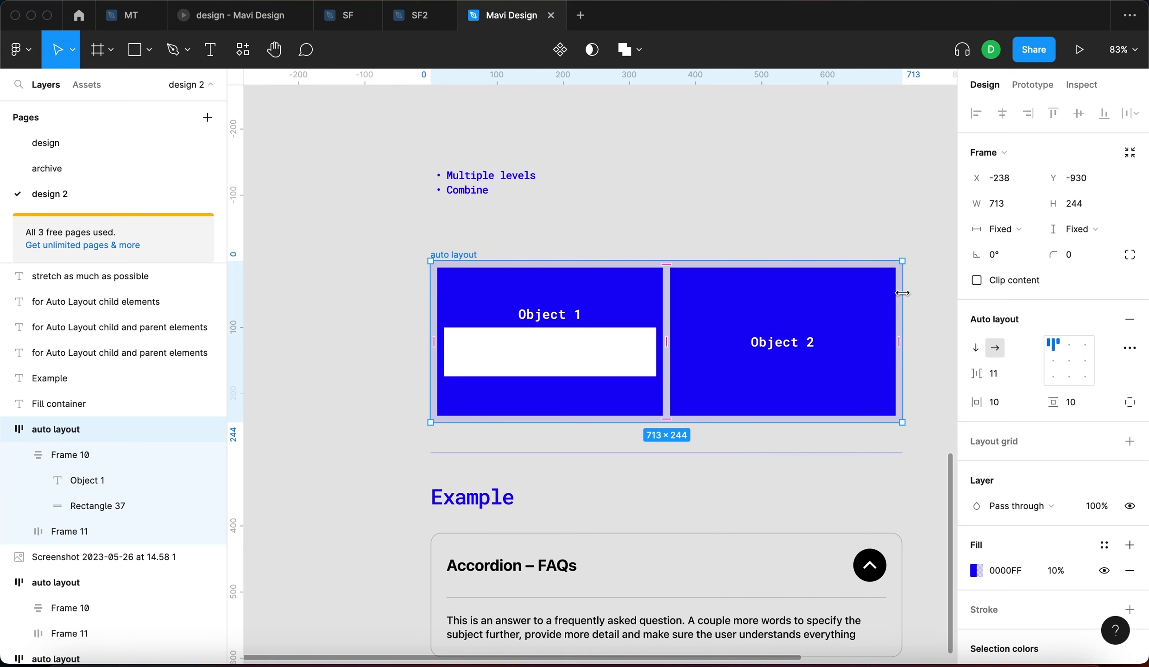
{"action": "left_click_drag", "start_coordinate": [901, 292], "coordinate": [846, 293]}
{"action": "left_click", "coordinate": [569, 278]}
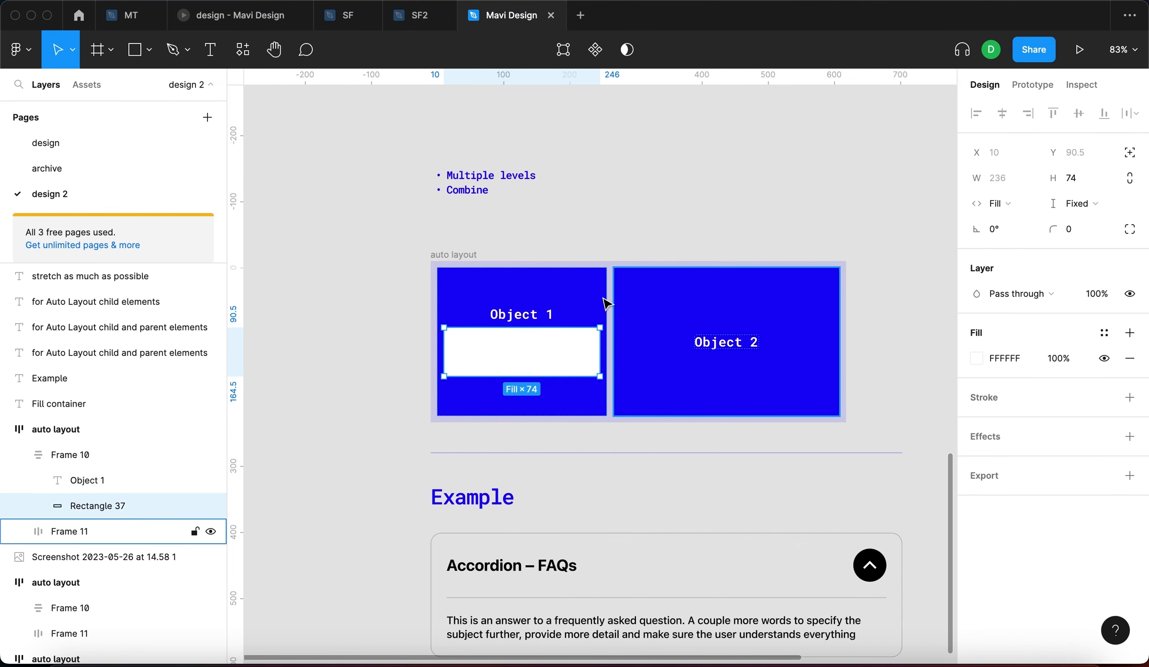
{"action": "left_click", "coordinate": [1003, 210]}
{"action": "left_click", "coordinate": [1005, 207]}
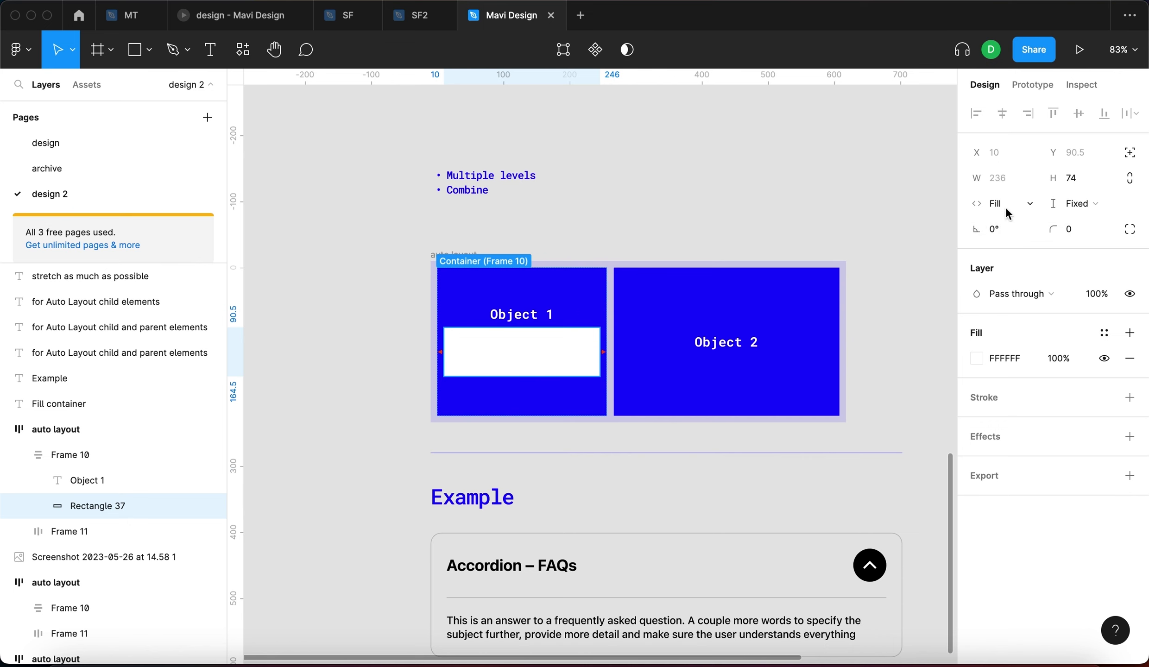
Step: Widen the parent frame to about 700 and check the sizing of Object 1 and its white rectangle
{"action": "left_click", "coordinate": [307, 355]}
{"action": "left_click", "coordinate": [451, 254]}
{"action": "left_click_drag", "start_coordinate": [845, 298], "coordinate": [893, 300]}
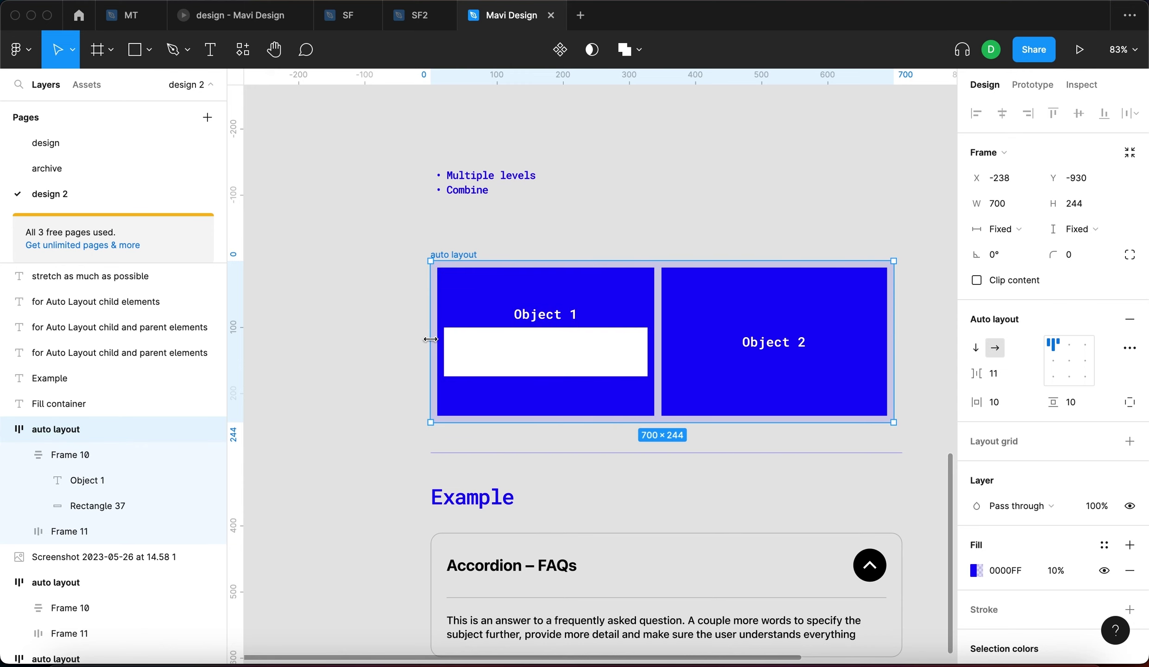
{"action": "left_click", "coordinate": [549, 397]}
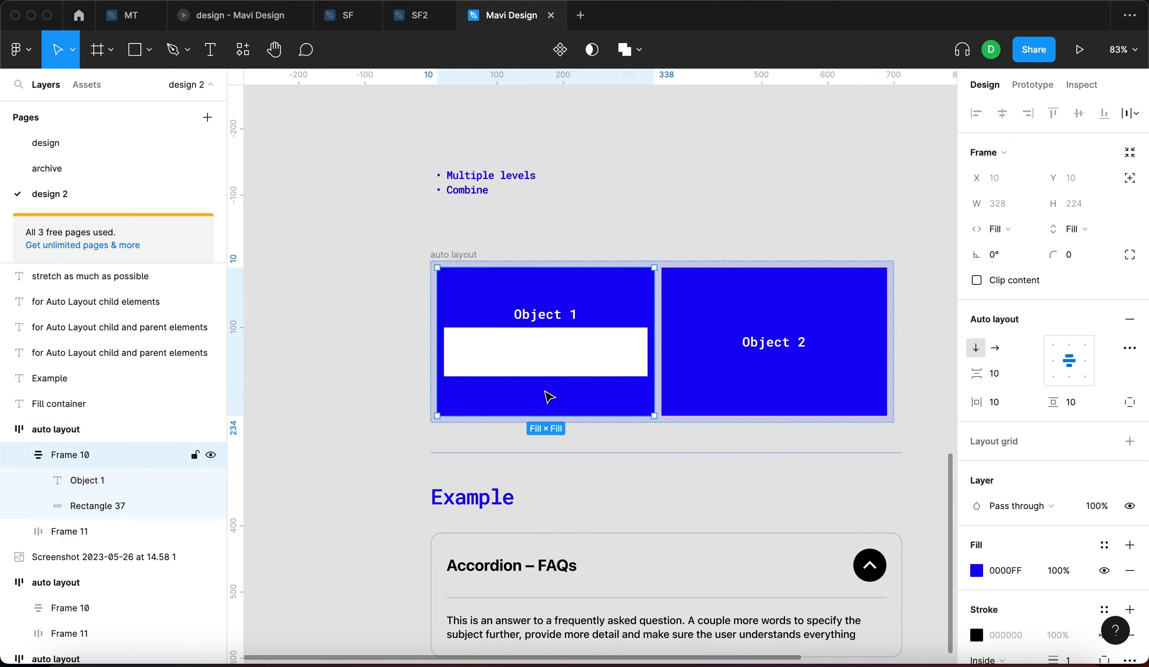
{"action": "left_click", "coordinate": [481, 348]}
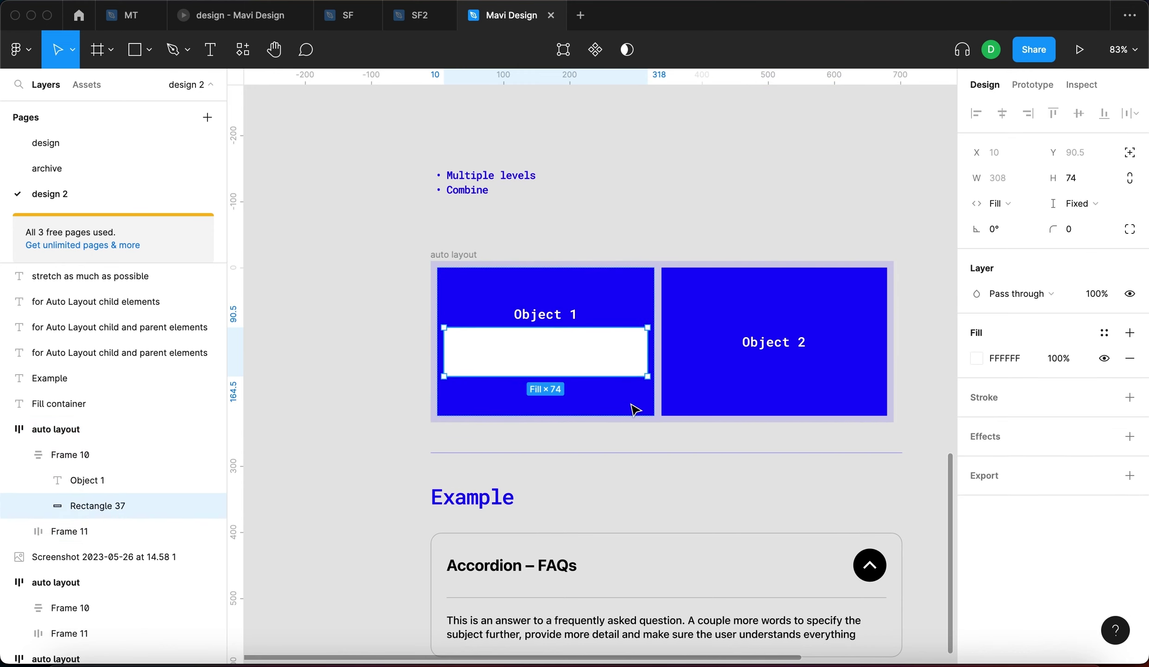
Step: Narrow the combined example's parent frame again by reducing its width
{"action": "left_click", "coordinate": [379, 348]}
{"action": "left_click", "coordinate": [435, 259]}
{"action": "left_click_drag", "start_coordinate": [893, 303], "coordinate": [847, 309]}
Step: Set the white rectangle's width to Fixed width and compare its sizing with that of Object 1
{"action": "left_click", "coordinate": [537, 356]}
{"action": "left_click", "coordinate": [537, 359]}
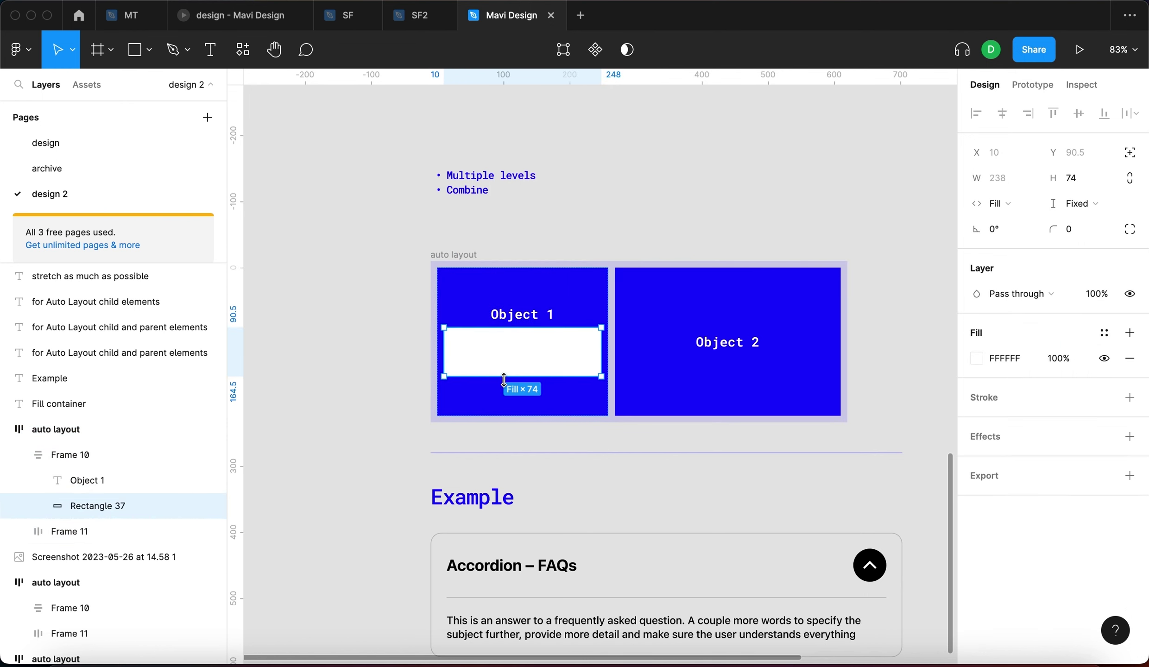
{"action": "left_click", "coordinate": [1024, 184]}
{"action": "left_click", "coordinate": [461, 252]}
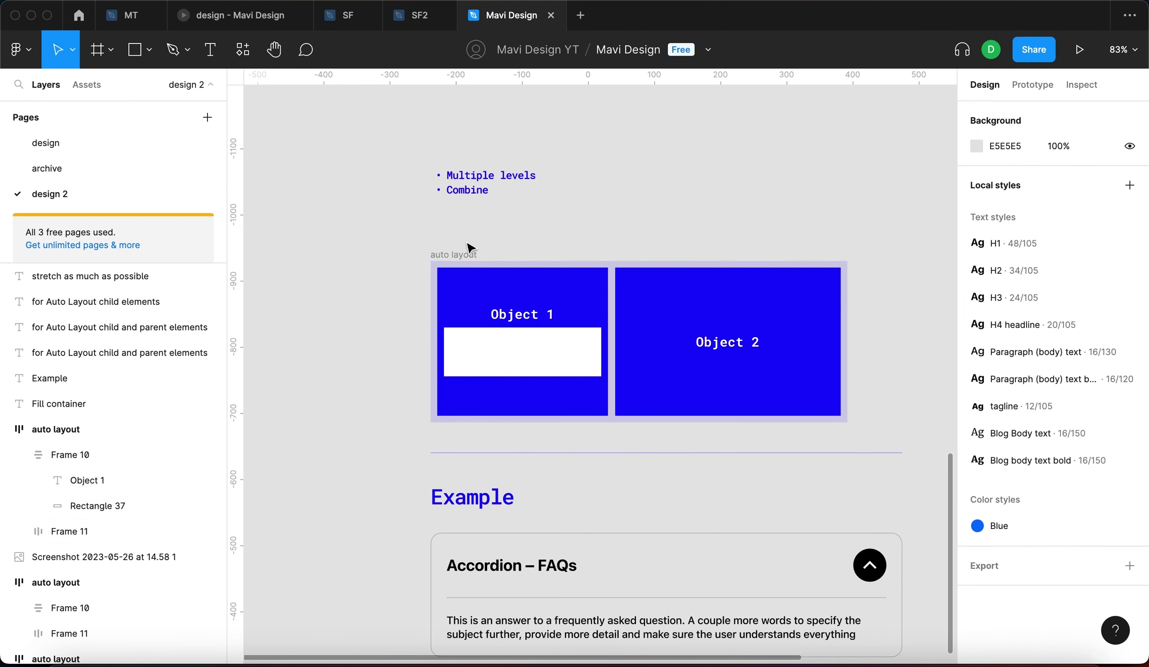
{"action": "left_click", "coordinate": [460, 296]}
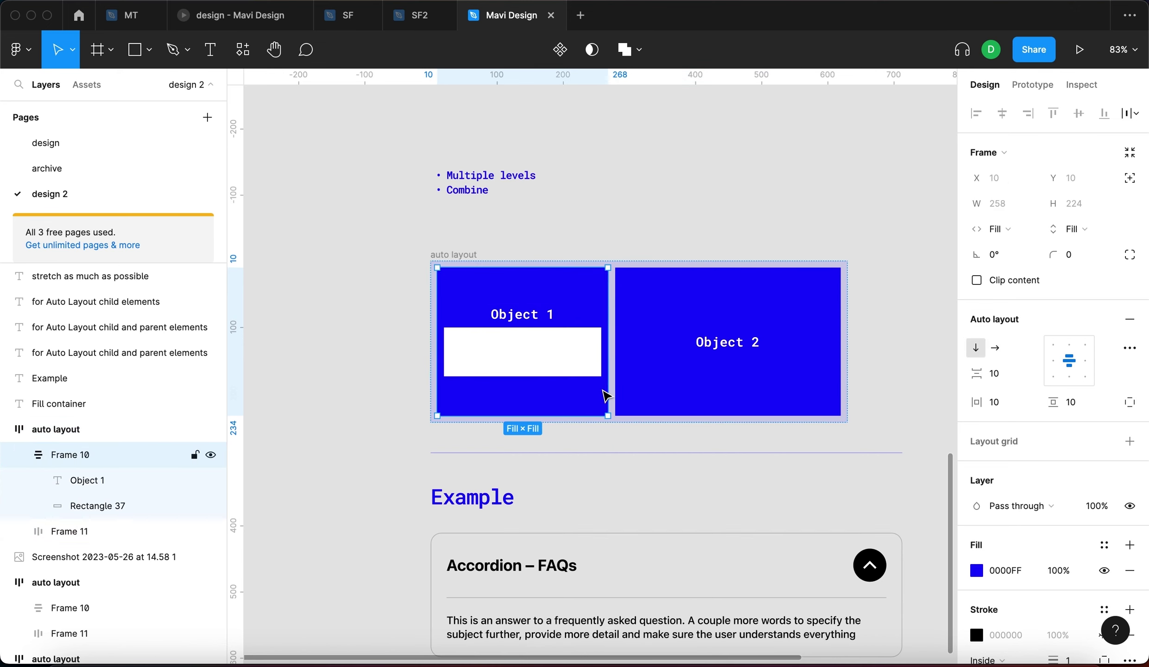
{"action": "left_click", "coordinate": [505, 366]}
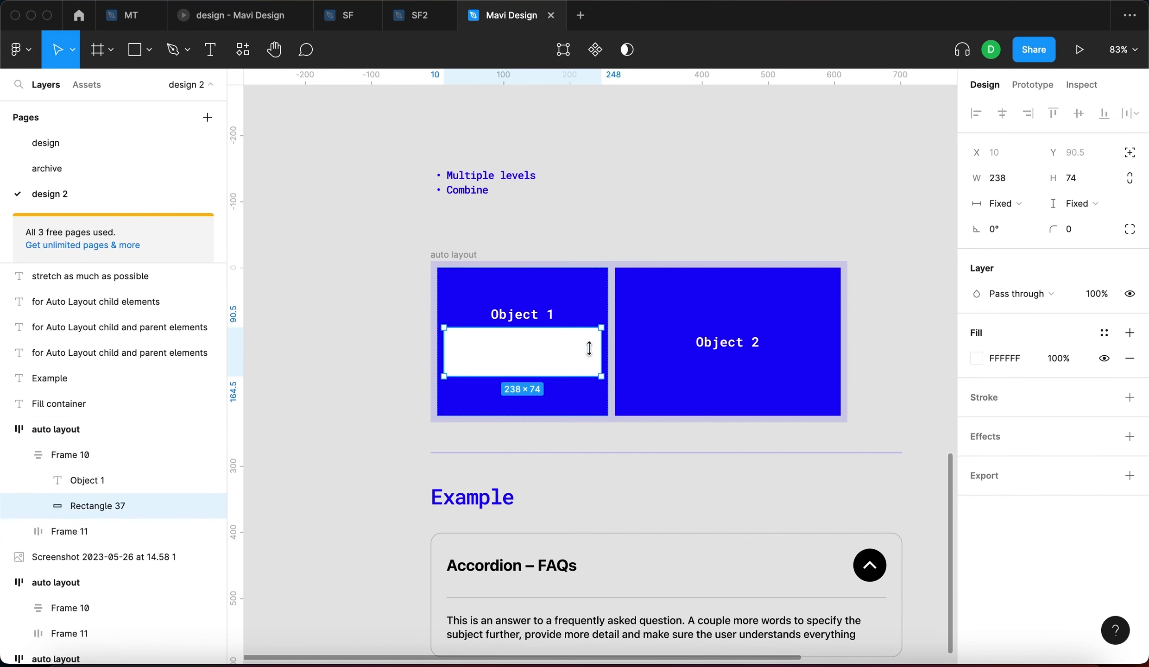
Step: Widen the parent frame to about 693 and check how Object 1 is sized around the white rectangle
{"action": "left_click", "coordinate": [389, 373]}
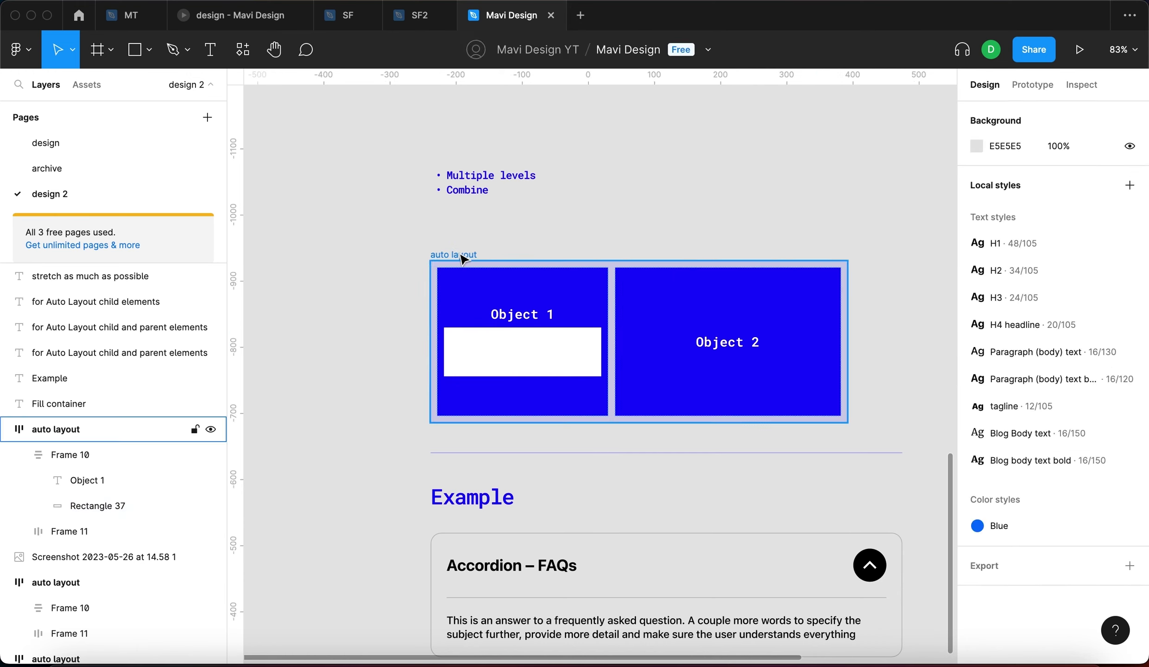
{"action": "left_click", "coordinate": [456, 253]}
{"action": "left_click_drag", "start_coordinate": [846, 295], "coordinate": [901, 297]}
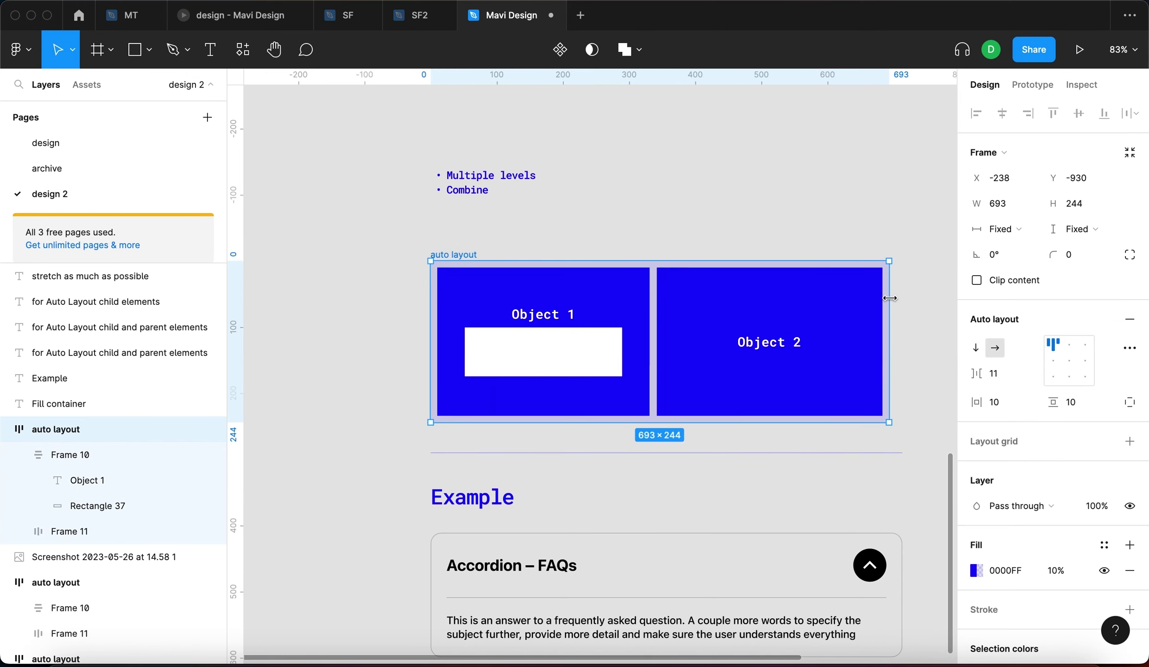
{"action": "left_click", "coordinate": [561, 361]}
{"action": "key", "text": "Escape"}
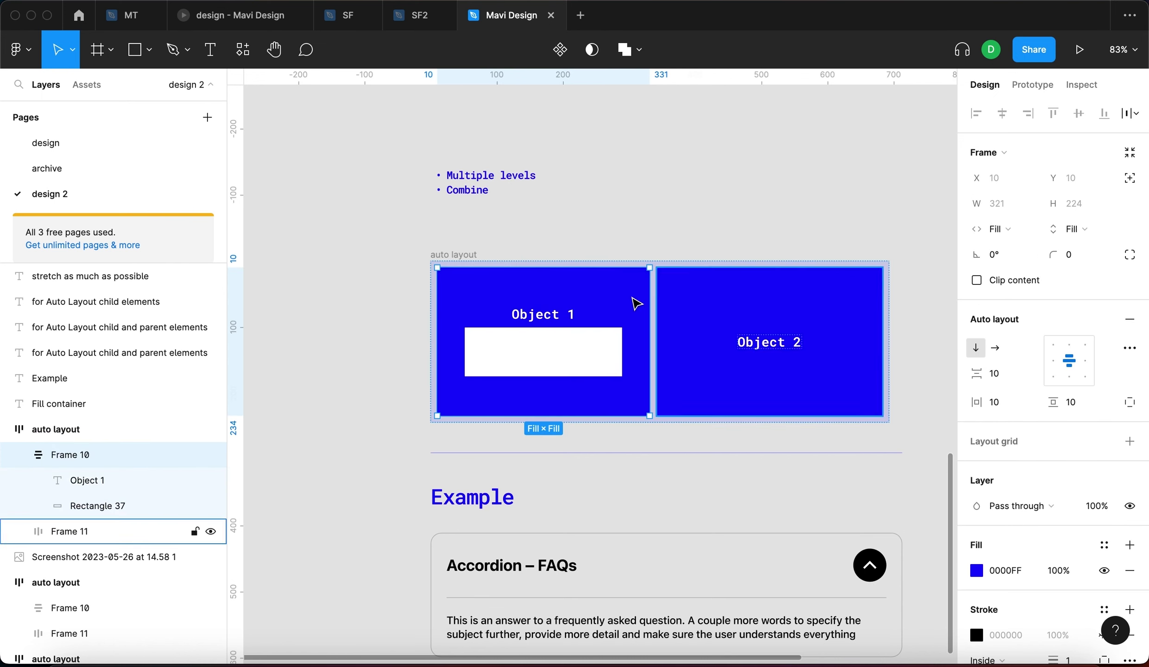
Step: Widen the combined example's parent frame to match the length of the divider line below it
{"action": "mouse_move", "coordinate": [889, 298]}
{"action": "left_mouse_down"}
{"action": "mouse_move", "coordinate": [726, 313]}
{"action": "mouse_move", "coordinate": [902, 317]}
{"action": "left_mouse_up"}
{"action": "left_click", "coordinate": [847, 213]}
{"action": "scroll", "coordinate": [778, 255], "scroll_direction": "right", "scroll_amount": 3}
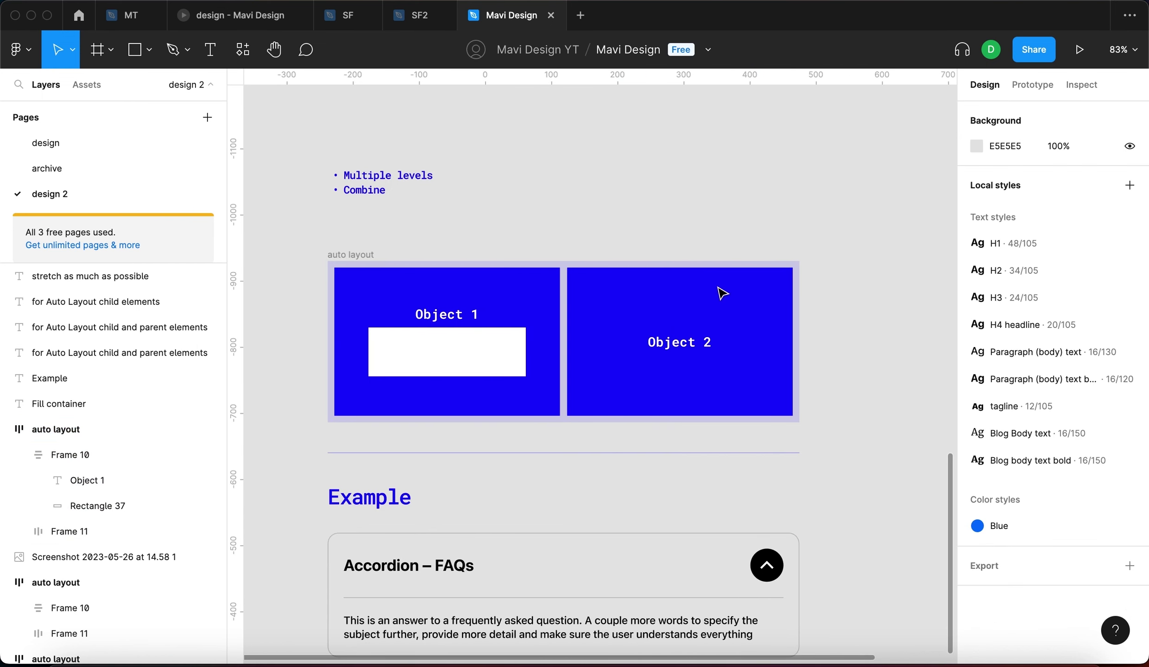
Step: Check the width and height sizing of the combined example's parent frame and of the white rectangle in Object 1
{"action": "left_click", "coordinate": [367, 256]}
{"action": "left_click", "coordinate": [423, 238]}
{"action": "left_click", "coordinate": [374, 256]}
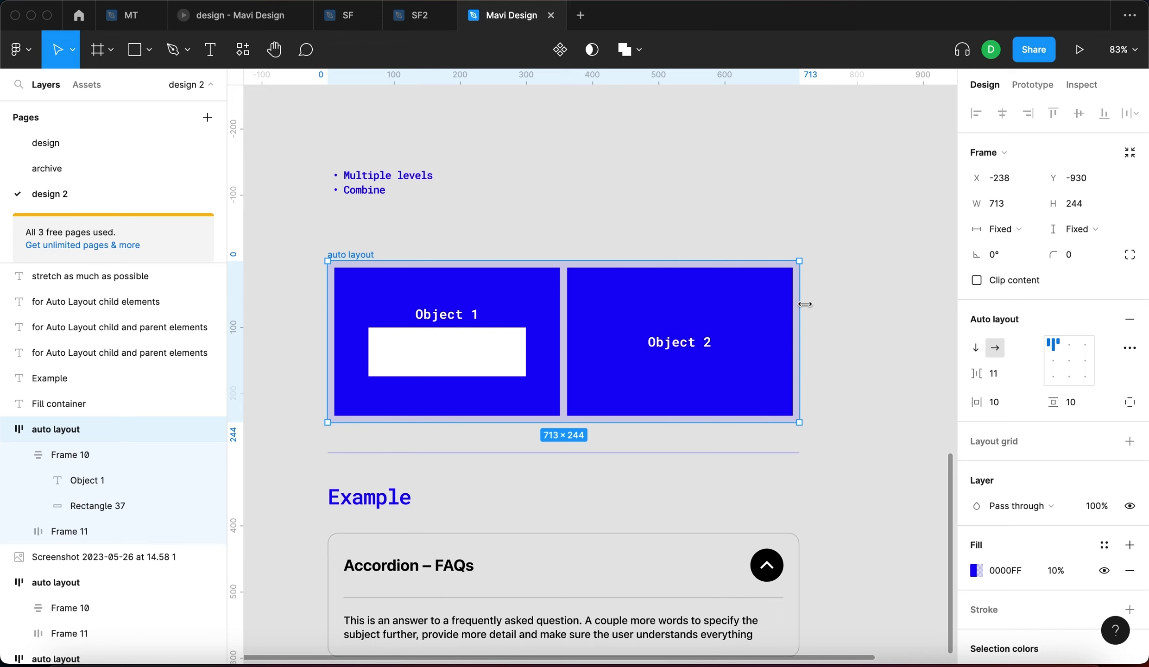
{"action": "mouse_move", "coordinate": [802, 304]}
{"action": "left_mouse_down"}
{"action": "mouse_move", "coordinate": [833, 302]}
{"action": "mouse_move", "coordinate": [801, 306]}
{"action": "left_mouse_up"}
{"action": "left_click", "coordinate": [842, 357]}
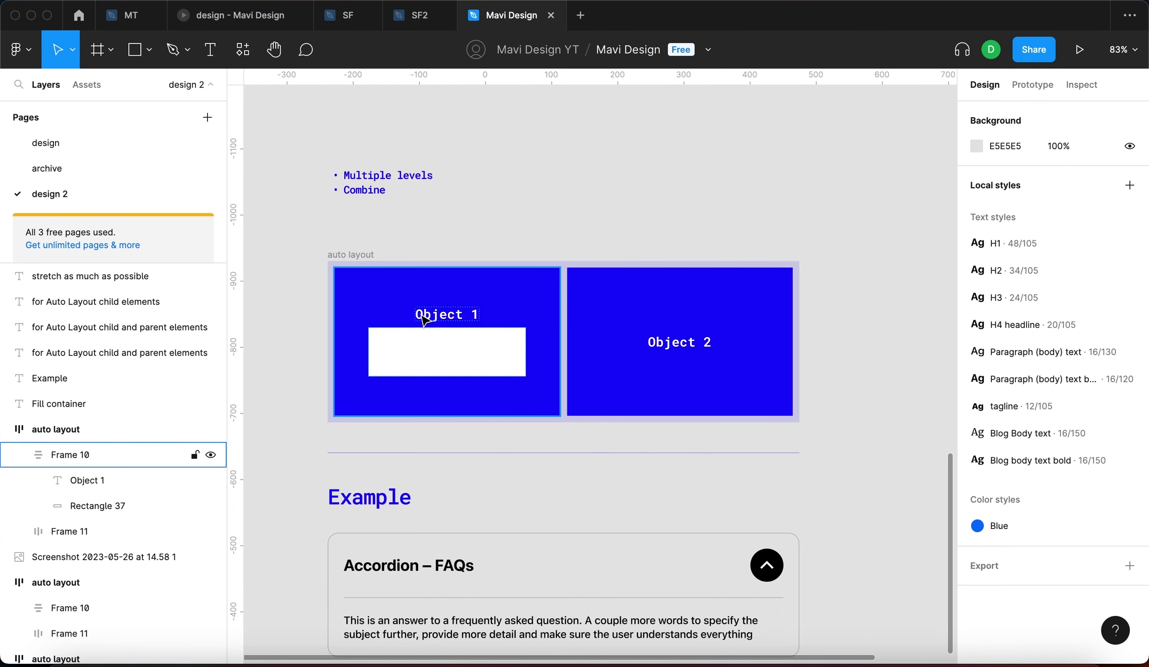
{"action": "left_click", "coordinate": [444, 345]}
{"action": "left_click", "coordinate": [470, 351]}
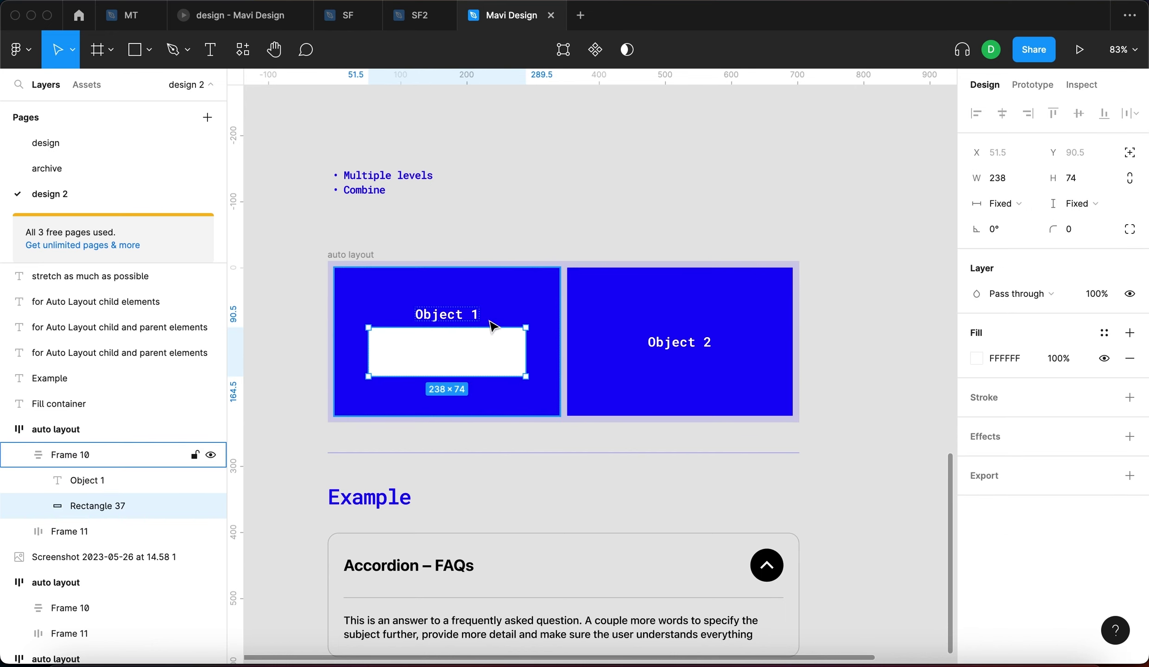
{"action": "left_click", "coordinate": [570, 238]}
Step: Set Object 1's width to Hug contents and check the sizing of the white rectangle inside it
{"action": "left_click", "coordinate": [465, 350]}
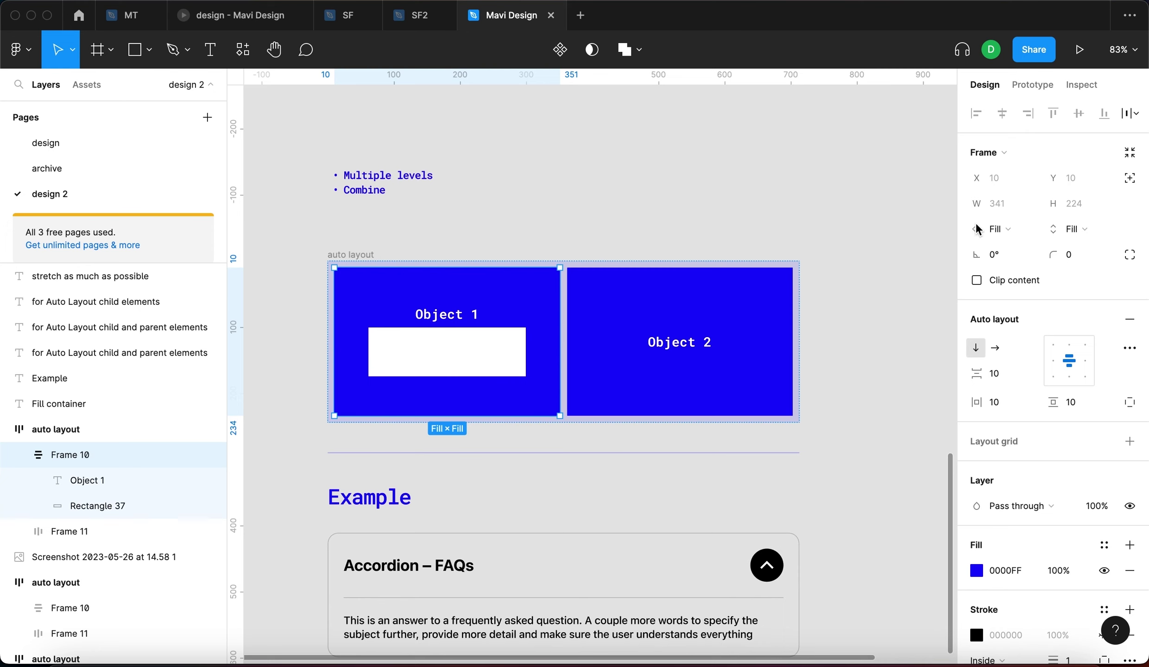
{"action": "left_click", "coordinate": [1013, 230]}
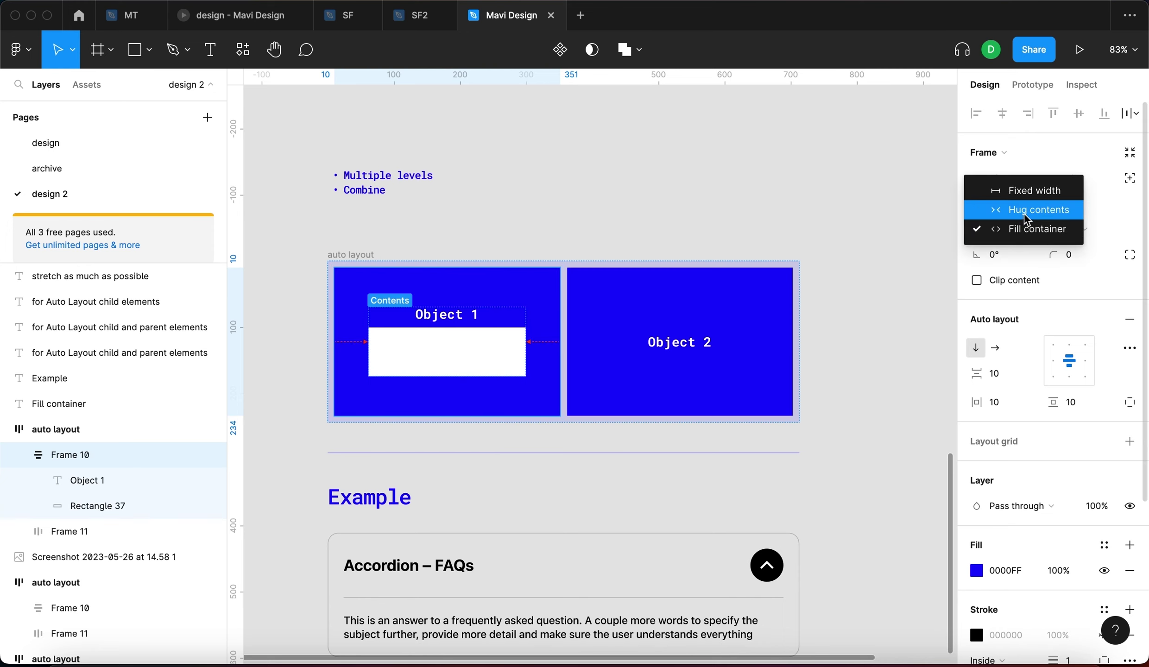
{"action": "left_click", "coordinate": [1024, 213]}
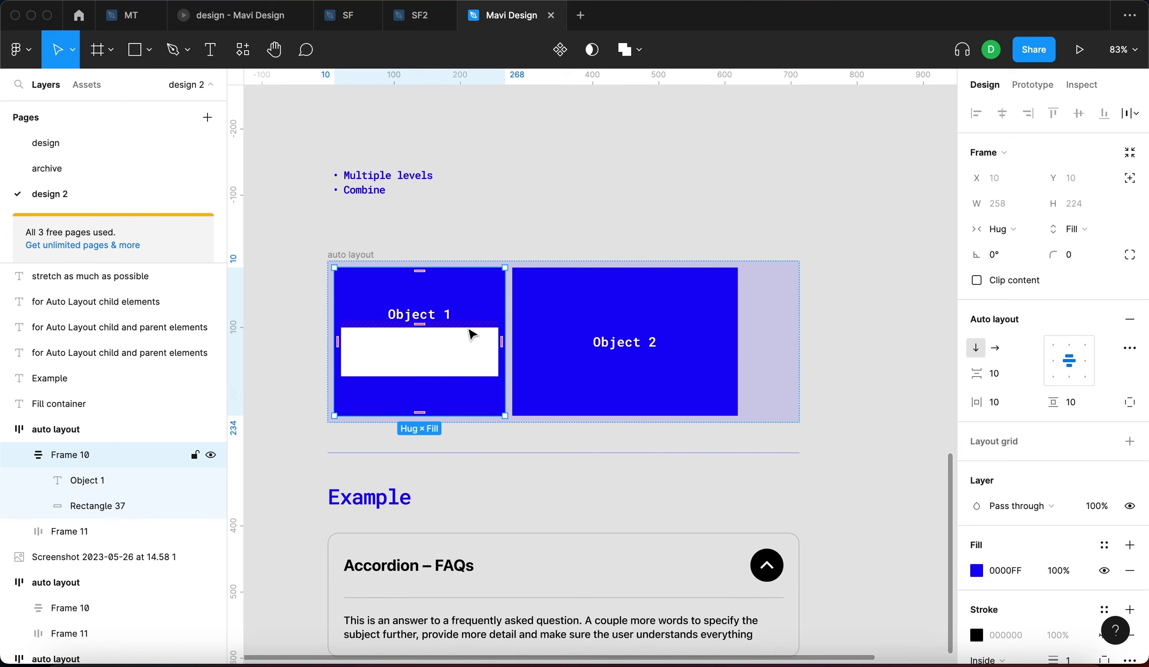
{"action": "left_click", "coordinate": [448, 364]}
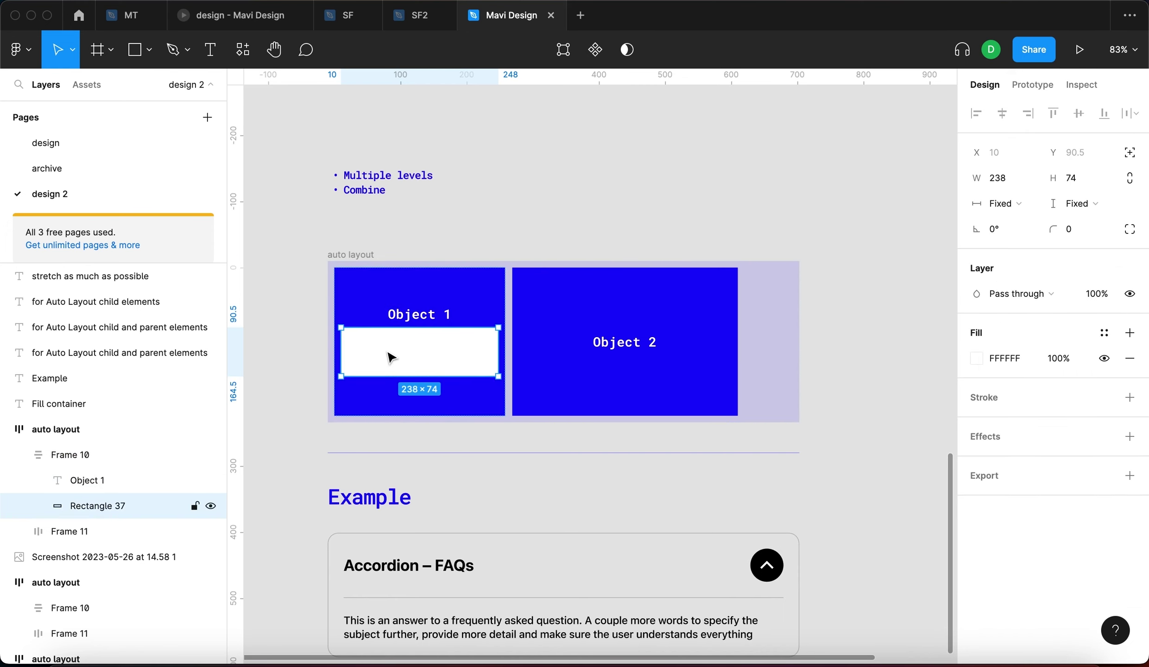
Step: Set the combined example's parent frame width to Hug contents and check the sizing of Object 2
{"action": "left_click", "coordinate": [866, 297]}
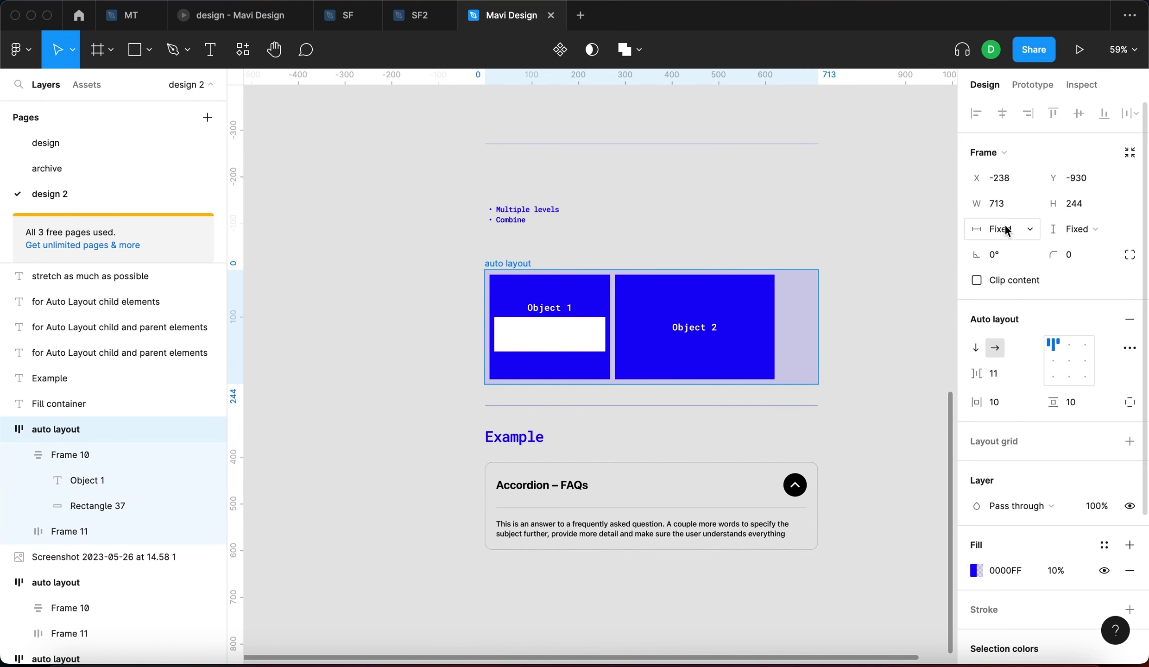
{"action": "left_click", "coordinate": [1000, 230]}
{"action": "left_click", "coordinate": [1005, 249]}
{"action": "left_click", "coordinate": [891, 343]}
{"action": "left_click", "coordinate": [521, 263]}
{"action": "left_click", "coordinate": [744, 312]}
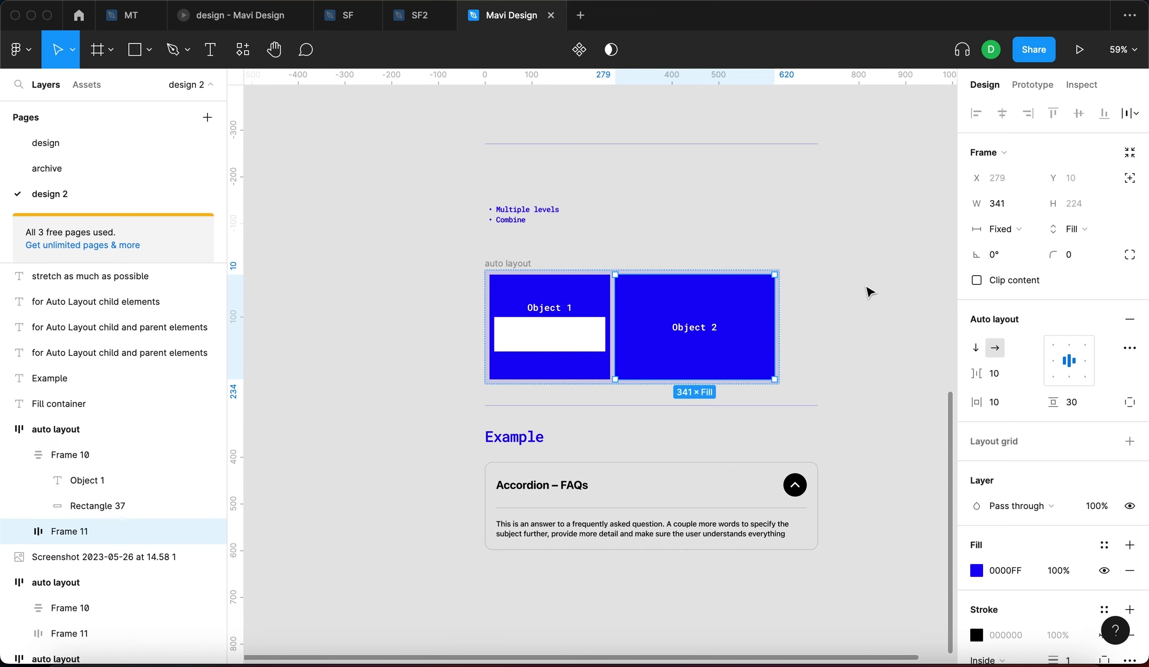
Step: Resize the combined example's parent frame to about 760 × 184, checking Object 1's sizing along the way
{"action": "scroll", "coordinate": [731, 338], "scroll_direction": "up", "scroll_amount": 5}
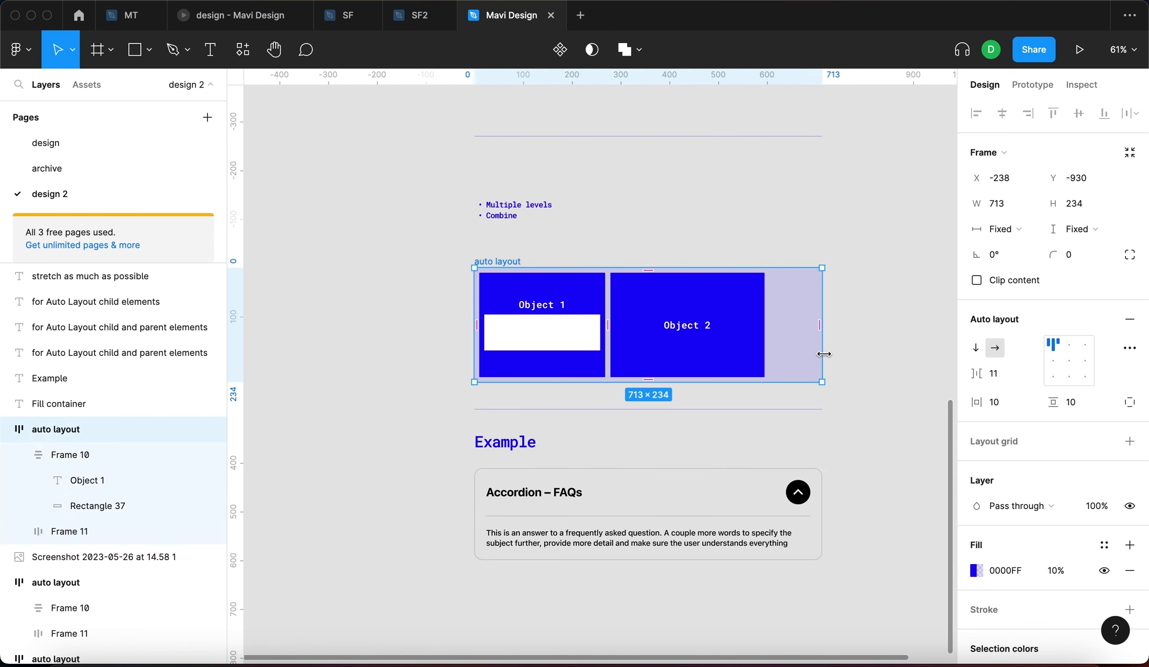
{"action": "left_click_drag", "start_coordinate": [826, 321], "coordinate": [820, 357]}
{"action": "left_click", "coordinate": [553, 306]}
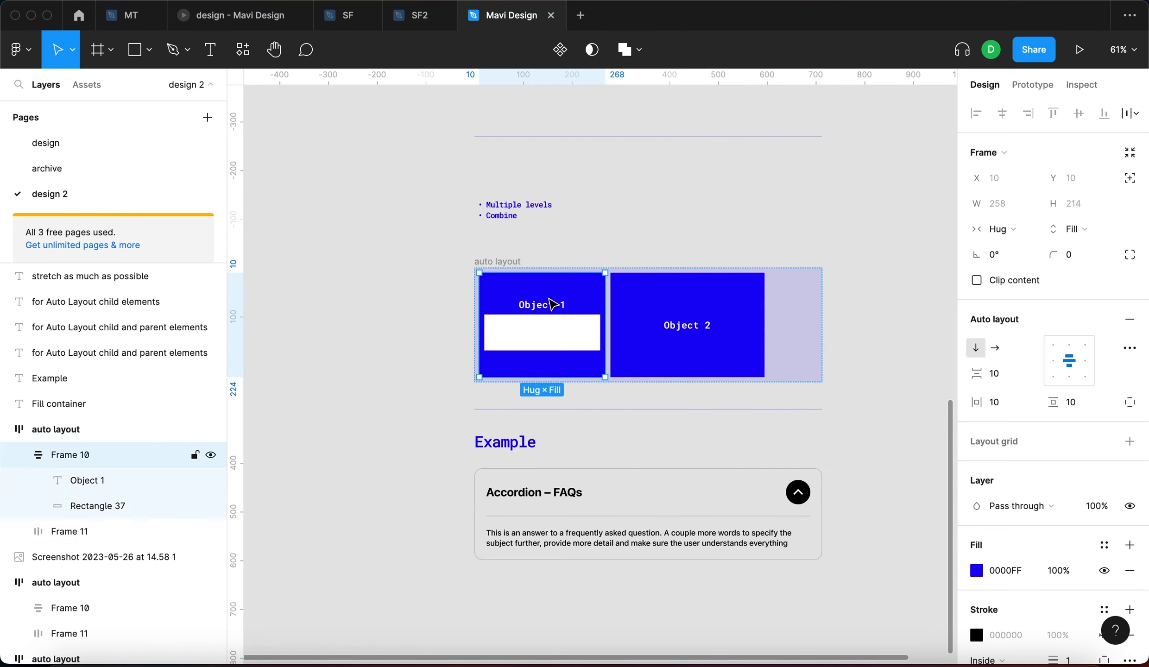
{"action": "left_click", "coordinate": [820, 301]}
{"action": "left_click_drag", "start_coordinate": [821, 302], "coordinate": [844, 297]}
{"action": "left_click_drag", "start_coordinate": [826, 383], "coordinate": [815, 354]}
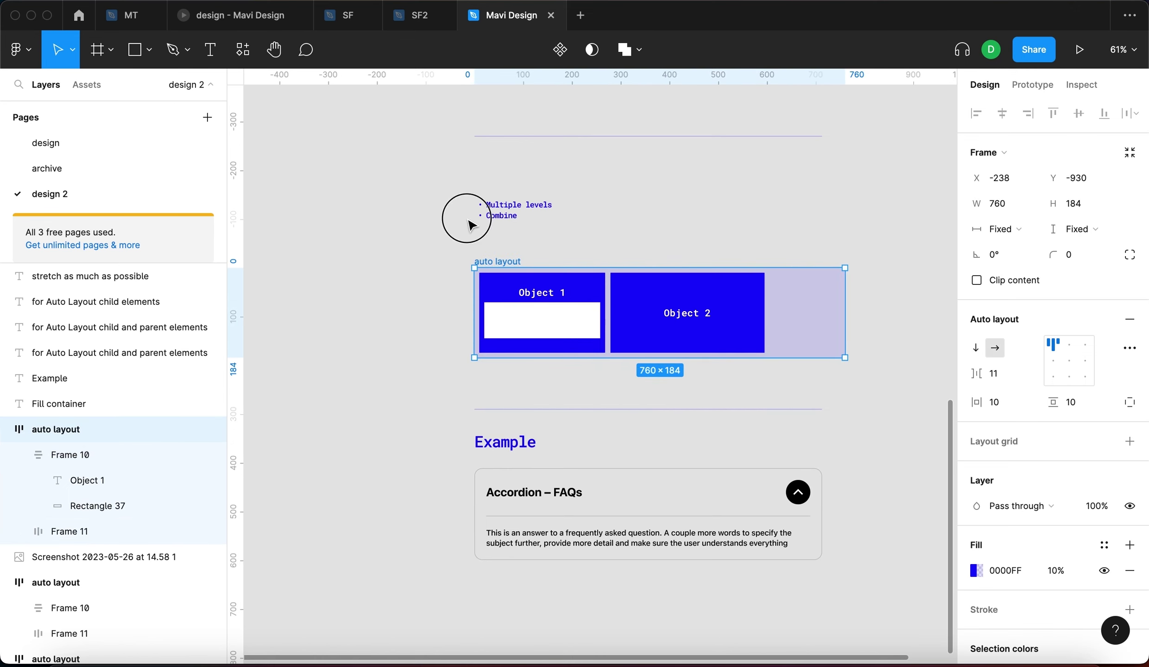
Step: Review the "Multiple levels" and "Combine" notes and the sizing of the parent frame below them
{"action": "left_click", "coordinate": [500, 214]}
{"action": "double_click", "coordinate": [546, 212]}
{"action": "left_click_drag", "start_coordinate": [490, 204], "coordinate": [589, 206]}
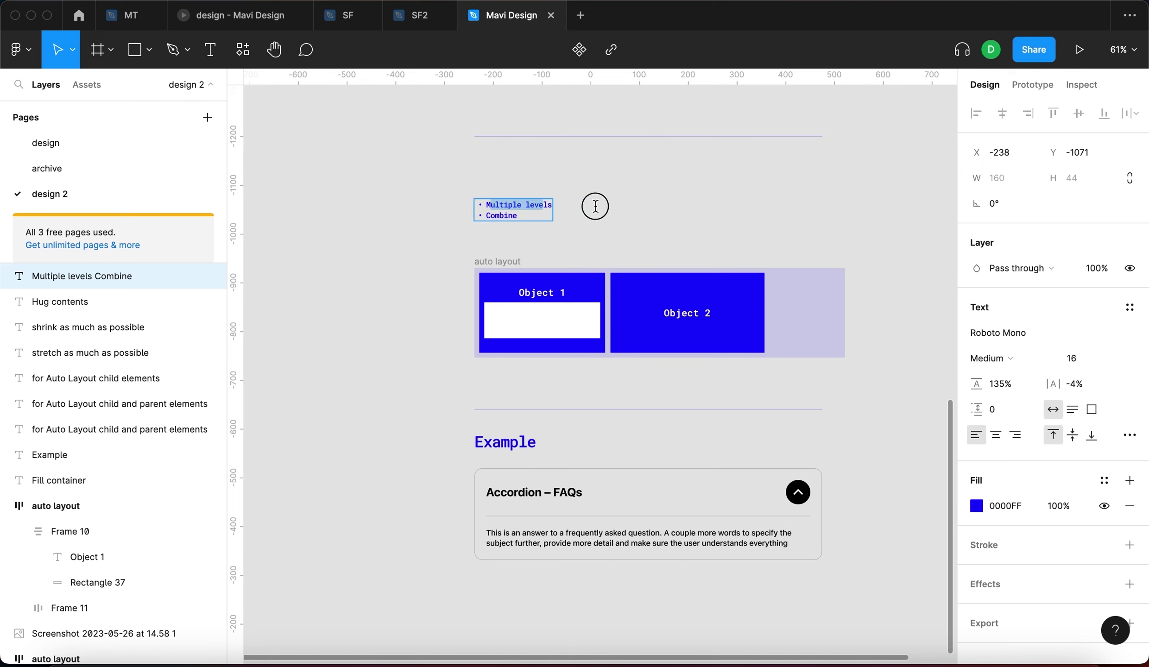
{"action": "key", "text": "Escape"}
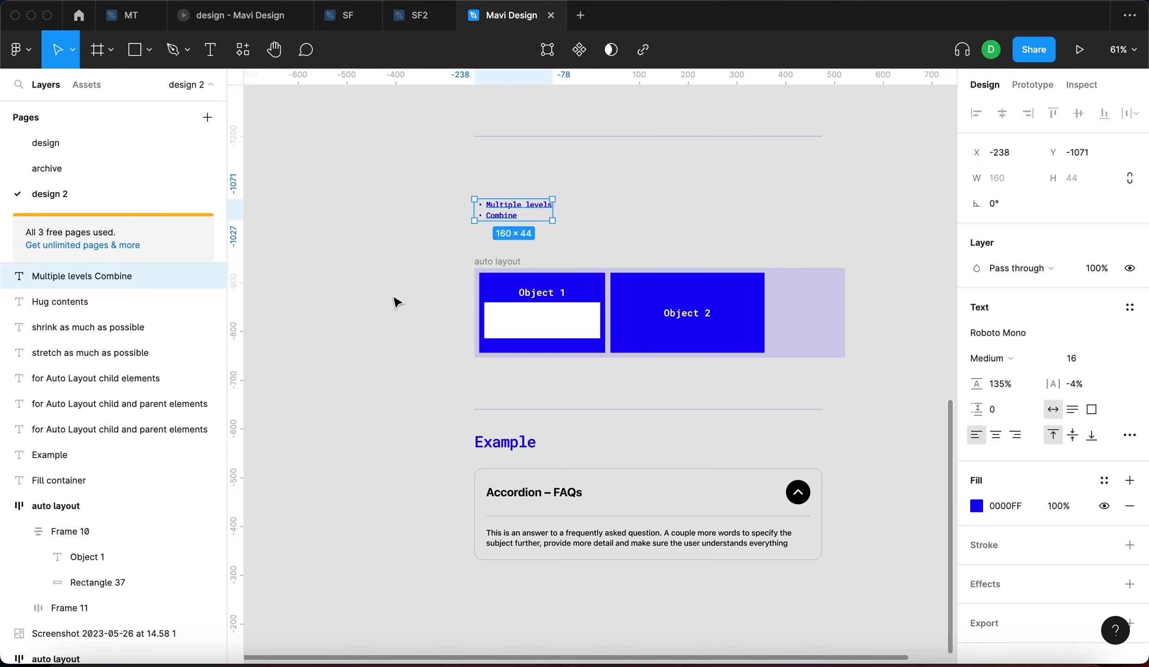
{"action": "key", "text": "Escape"}
{"action": "left_click", "coordinate": [476, 273]}
{"action": "scroll", "coordinate": [679, 211], "scroll_direction": "right", "scroll_amount": 4}
{"action": "left_click", "coordinate": [803, 323]}
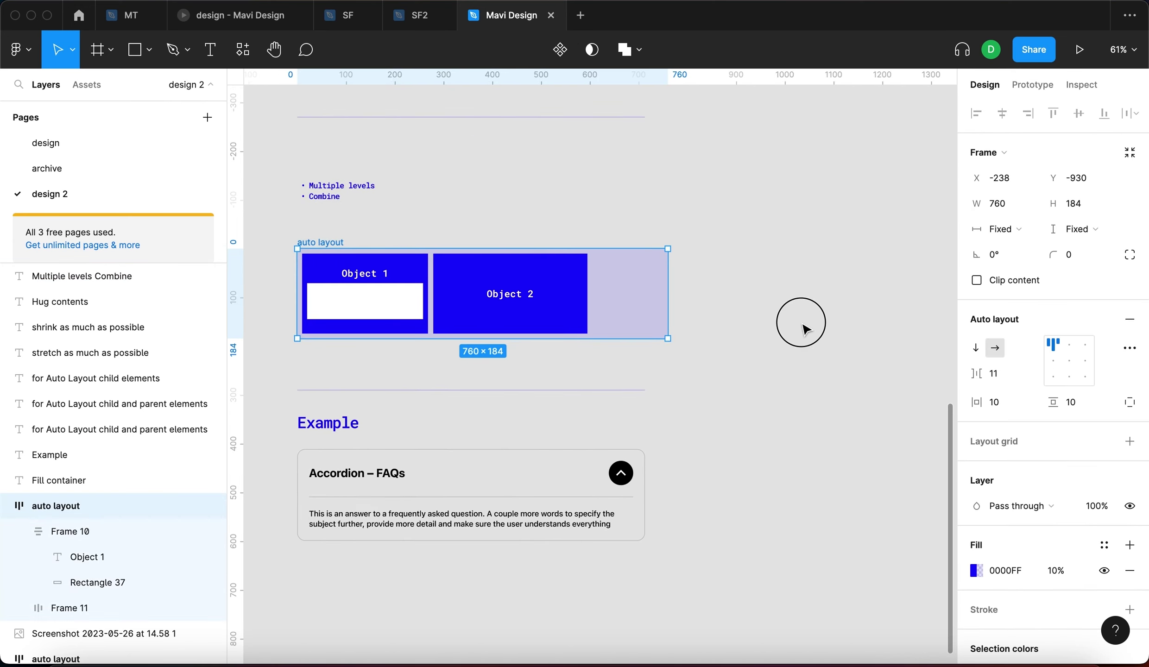
Step: Examine the accordion under the Example heading and check its width and height sizing
{"action": "scroll", "coordinate": [648, 468], "scroll_direction": "down", "scroll_amount": 4}
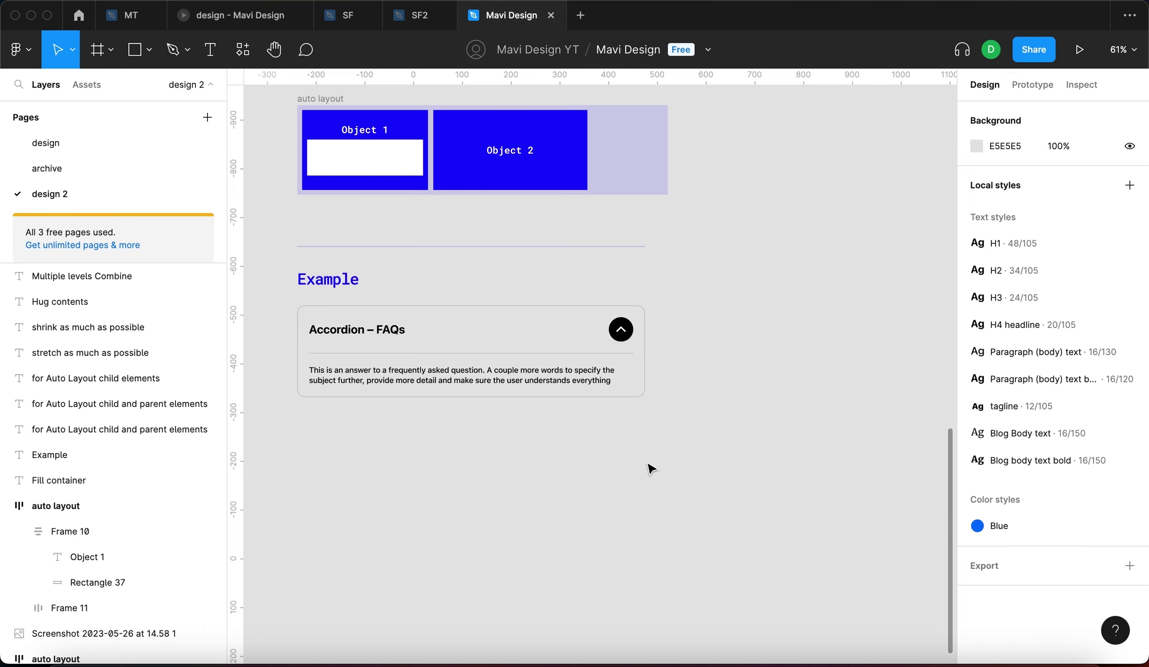
{"action": "left_click", "coordinate": [637, 467]}
{"action": "scroll", "coordinate": [524, 467], "scroll_direction": "left", "scroll_amount": 3}
{"action": "scroll", "coordinate": [549, 459], "scroll_direction": "up", "scroll_amount": 5}
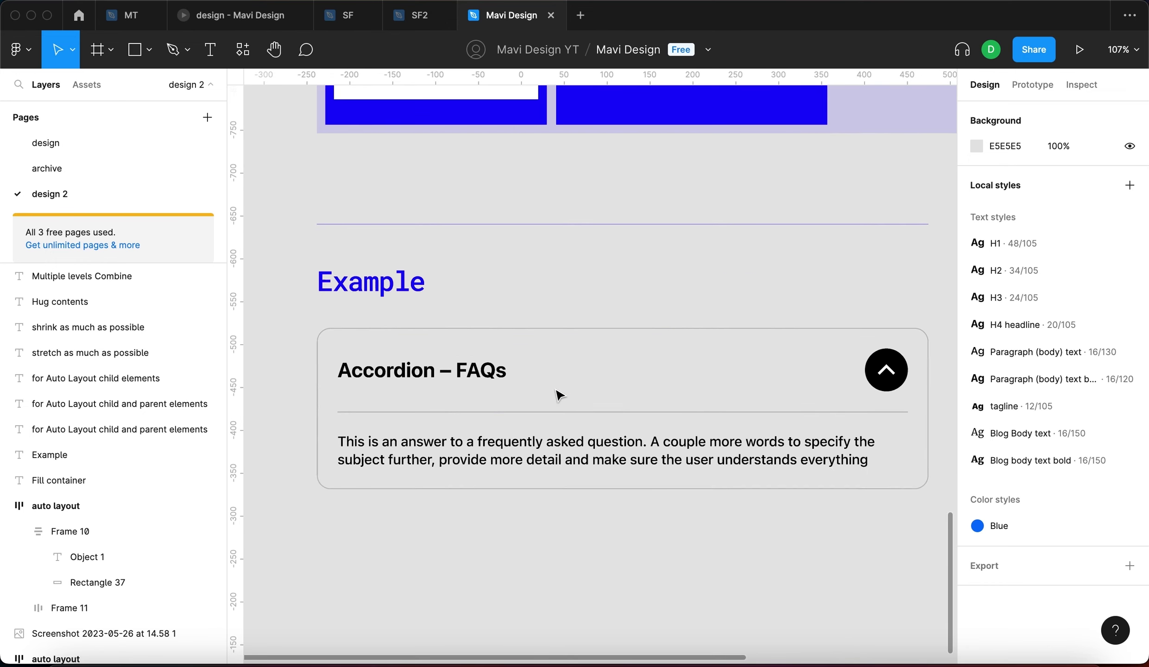
{"action": "scroll", "coordinate": [559, 394], "scroll_direction": "down", "scroll_amount": 3}
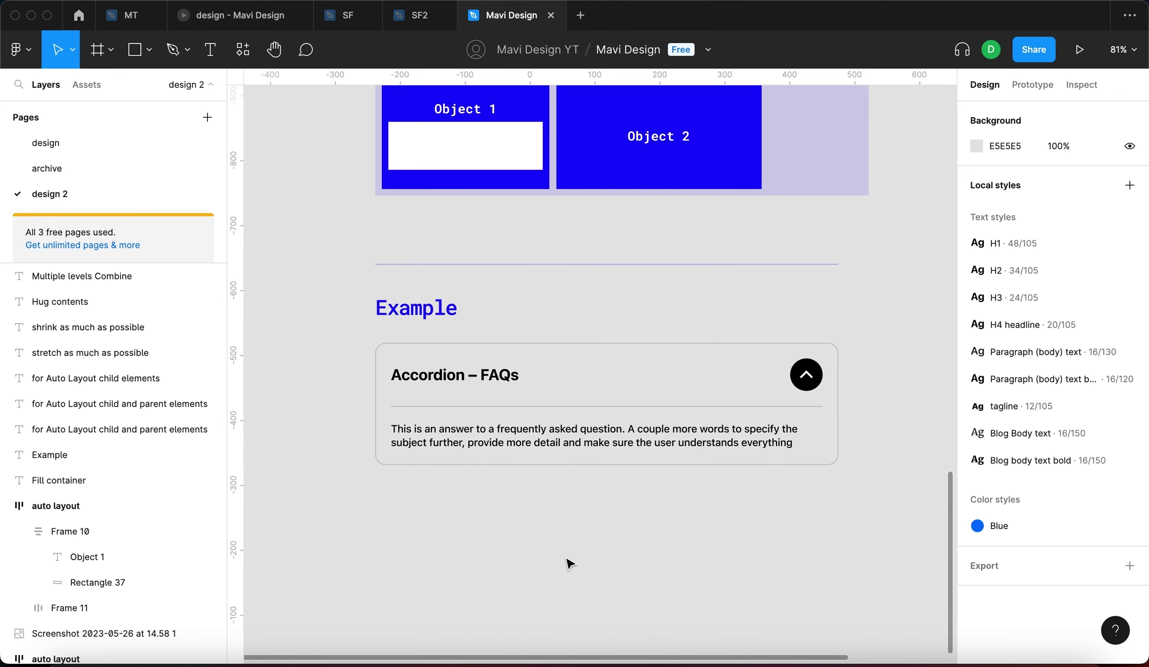
{"action": "scroll", "coordinate": [571, 562], "scroll_direction": "up", "scroll_amount": 2}
{"action": "scroll", "coordinate": [574, 519], "scroll_direction": "down", "scroll_amount": 5}
{"action": "left_click", "coordinate": [578, 493]}
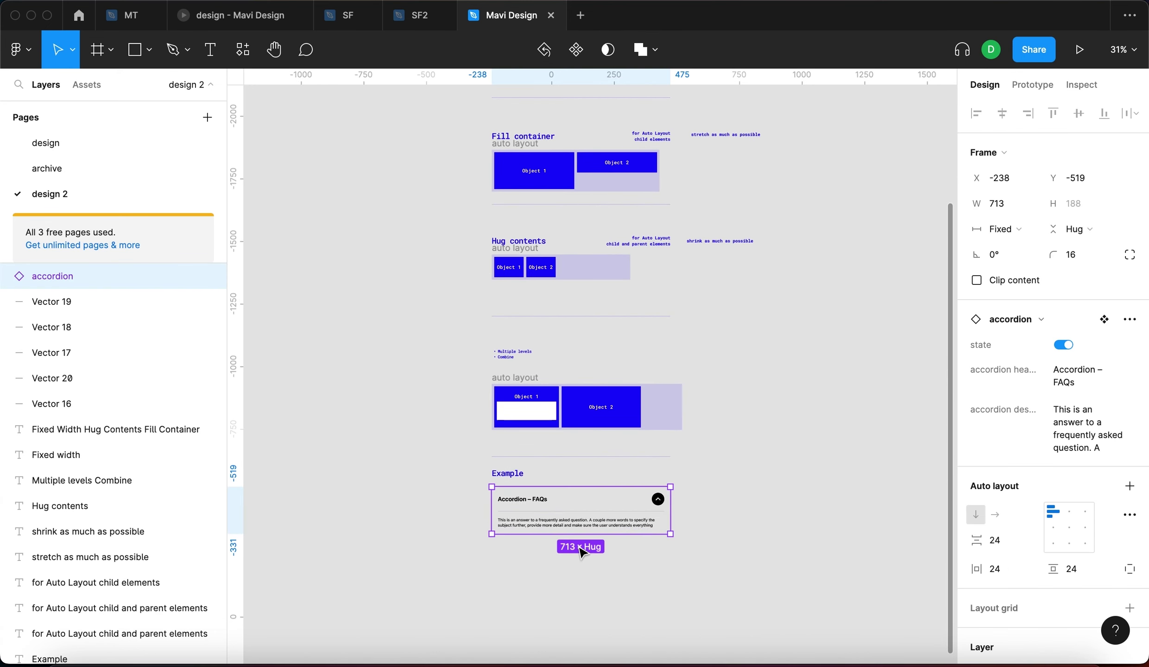
Step: Narrow the accordion to about 472 and check the sizing of its headline + button row
{"action": "scroll", "coordinate": [598, 575], "scroll_direction": "up", "scroll_amount": 4}
{"action": "scroll", "coordinate": [604, 585], "scroll_direction": "down", "scroll_amount": 2}
{"action": "mouse_move", "coordinate": [758, 404]}
{"action": "left_mouse_down"}
{"action": "mouse_move", "coordinate": [566, 426]}
{"action": "mouse_move", "coordinate": [808, 423]}
{"action": "mouse_move", "coordinate": [751, 425]}
{"action": "left_mouse_up"}
{"action": "left_click", "coordinate": [623, 531]}
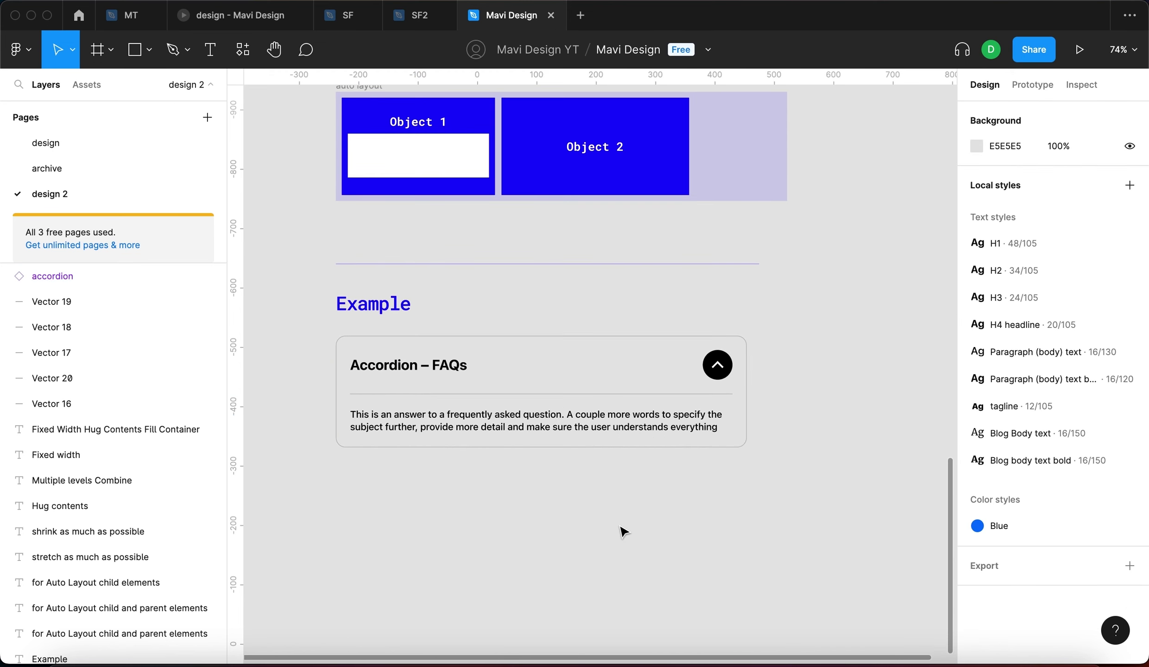
{"action": "left_click", "coordinate": [597, 426]}
{"action": "left_click_drag", "start_coordinate": [739, 413], "coordinate": [616, 446]}
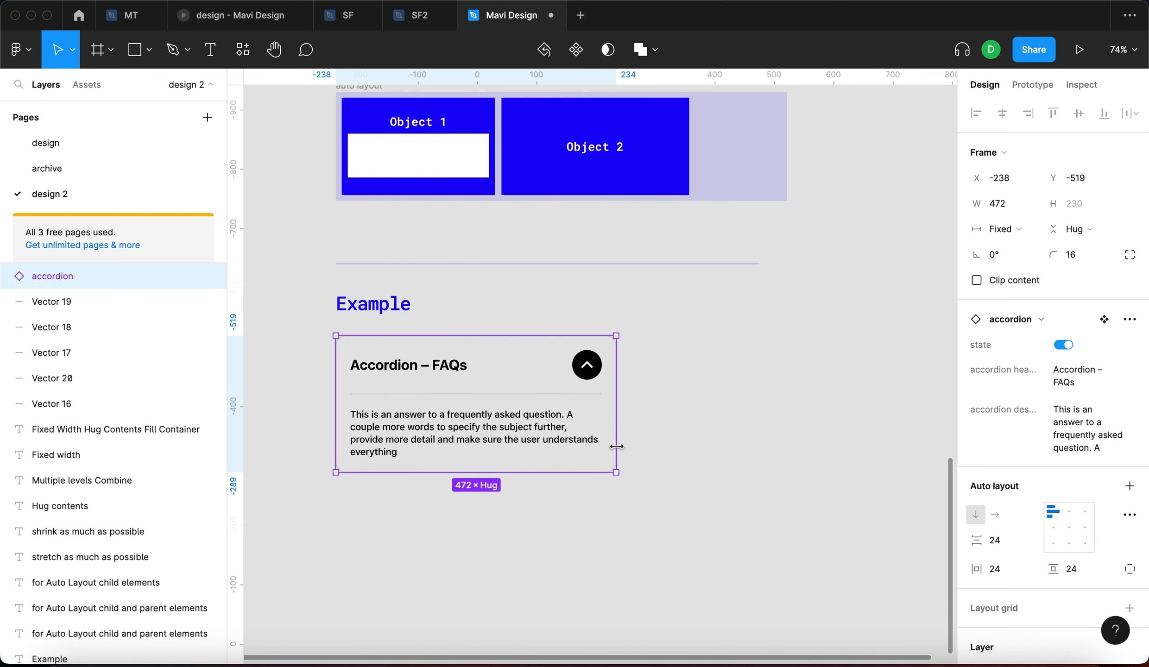
{"action": "left_click", "coordinate": [537, 380]}
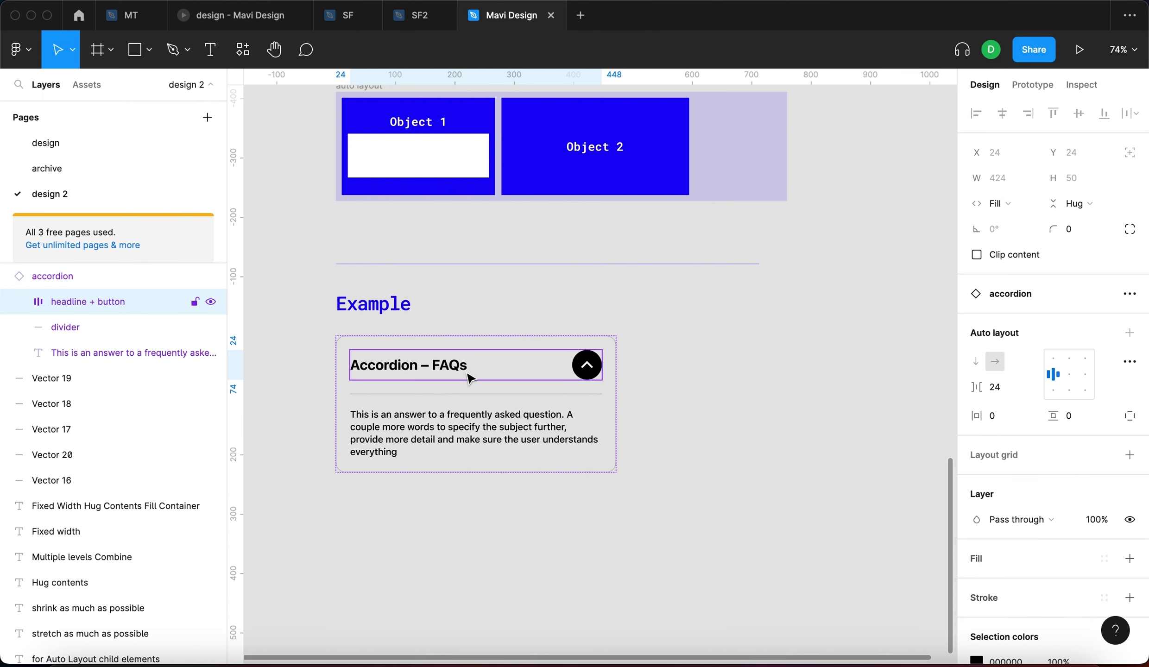
Step: Widen the accordion to about 659 and look at how its text and button adapt
{"action": "left_click", "coordinate": [721, 429]}
{"action": "left_click", "coordinate": [610, 443]}
{"action": "left_click_drag", "start_coordinate": [618, 422], "coordinate": [725, 418]}
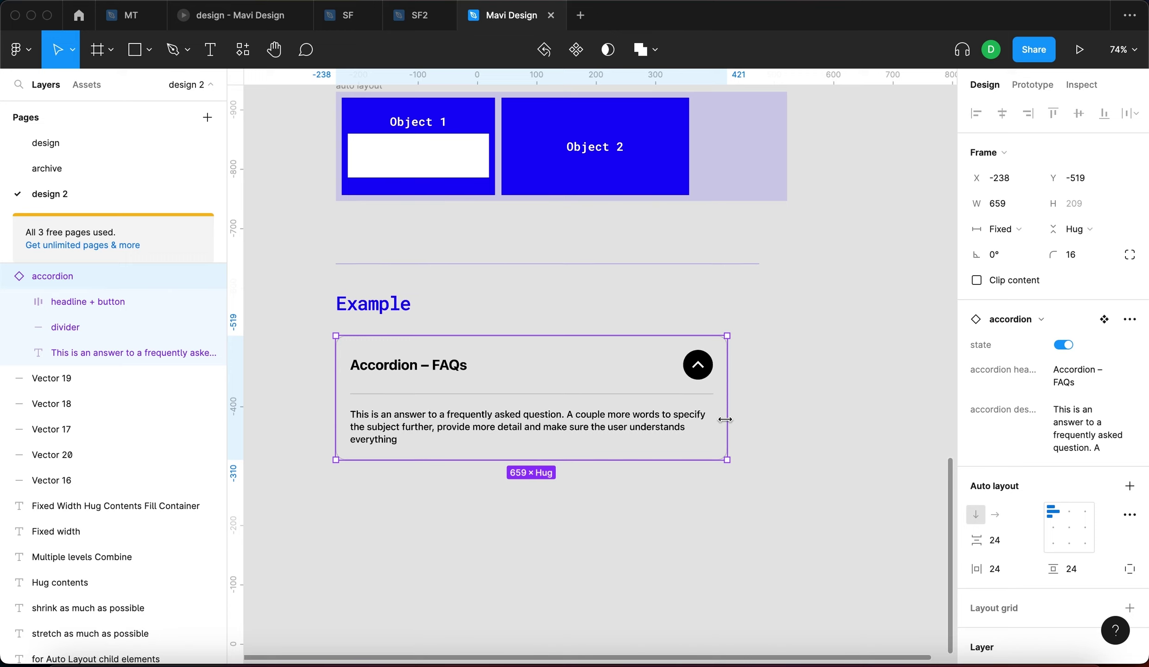
{"action": "scroll", "coordinate": [726, 418], "scroll_direction": "down", "scroll_amount": 5}
{"action": "left_click", "coordinate": [587, 402]}
{"action": "scroll", "coordinate": [626, 373], "scroll_direction": "up", "scroll_amount": 5}
{"action": "scroll", "coordinate": [626, 373], "scroll_direction": "up", "scroll_amount": 2}
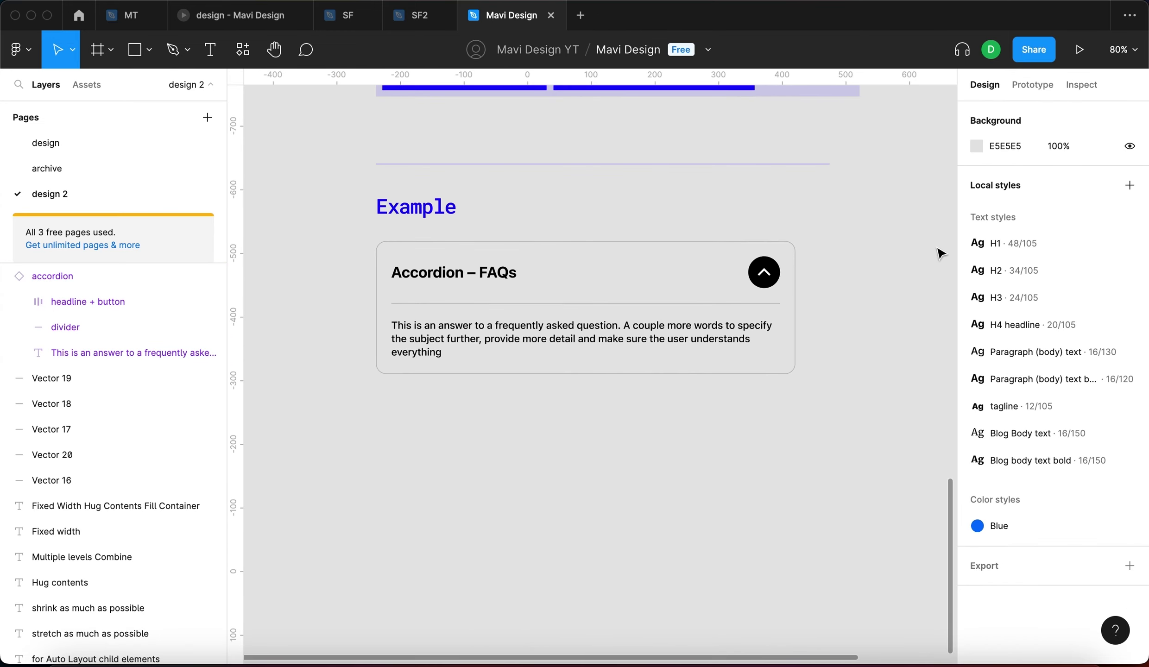
Step: Narrow the accordion to about 580
{"action": "scroll", "coordinate": [633, 303], "scroll_direction": "down", "scroll_amount": 5}
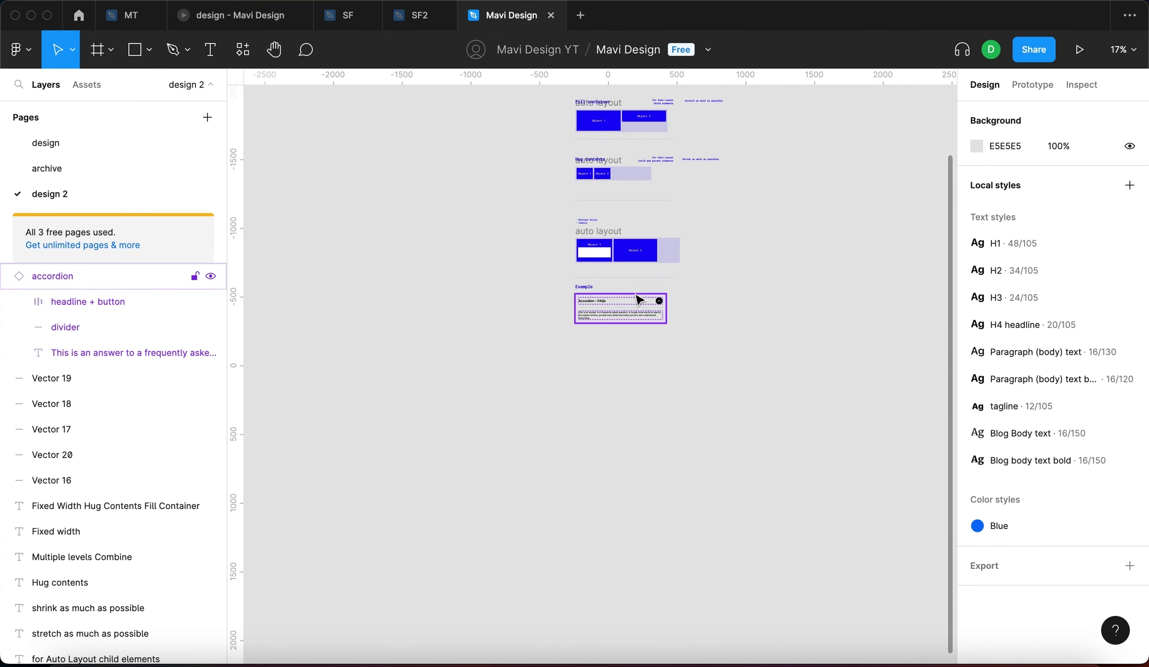
{"action": "scroll", "coordinate": [633, 300], "scroll_direction": "up", "scroll_amount": 5}
{"action": "left_click", "coordinate": [722, 352]}
{"action": "left_click_drag", "start_coordinate": [718, 353], "coordinate": [714, 353]}
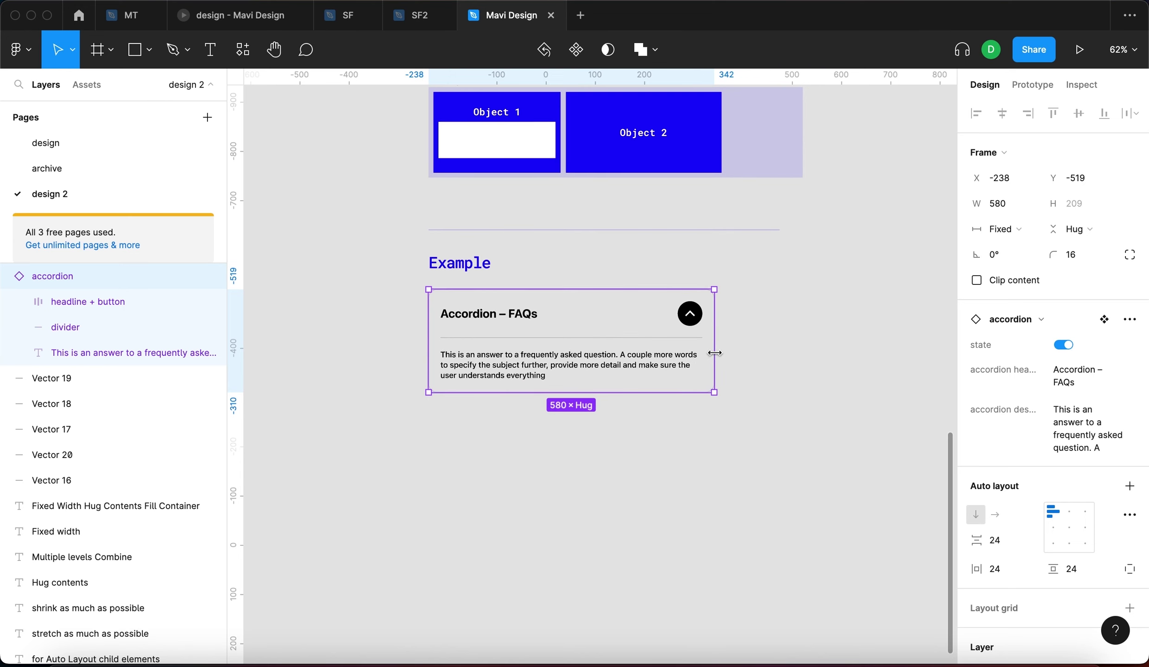
Step: Check the sizing of the accordion's headline + button row and view its width options without changing them
{"action": "scroll", "coordinate": [513, 367], "scroll_direction": "up", "scroll_amount": 3}
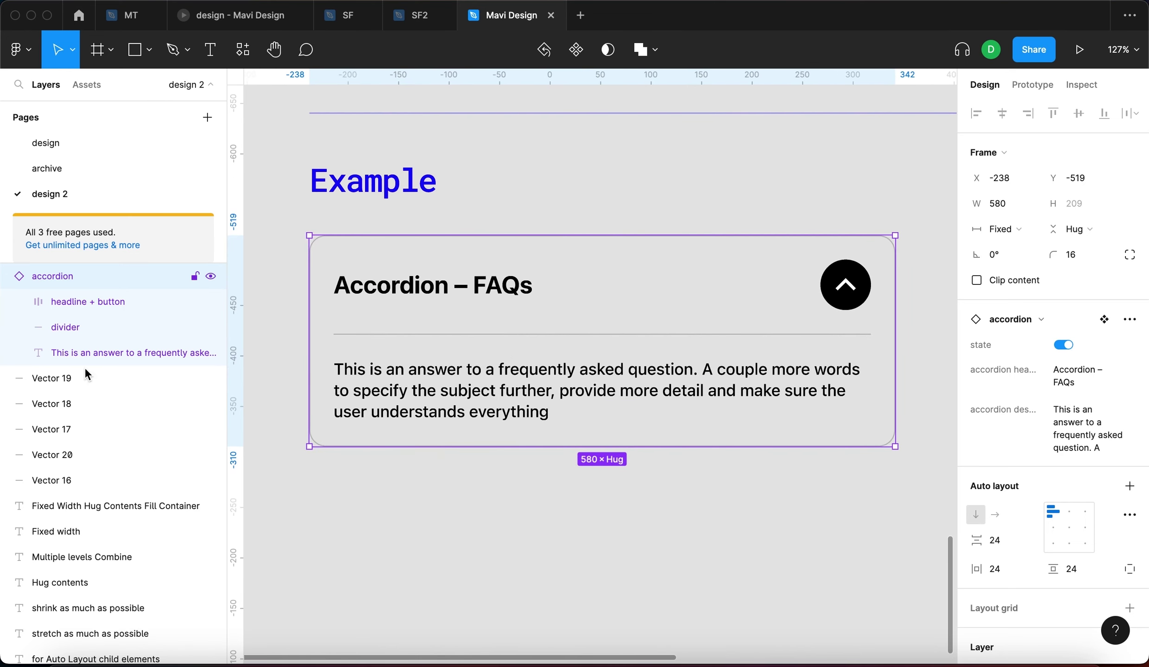
{"action": "left_click", "coordinate": [83, 302]}
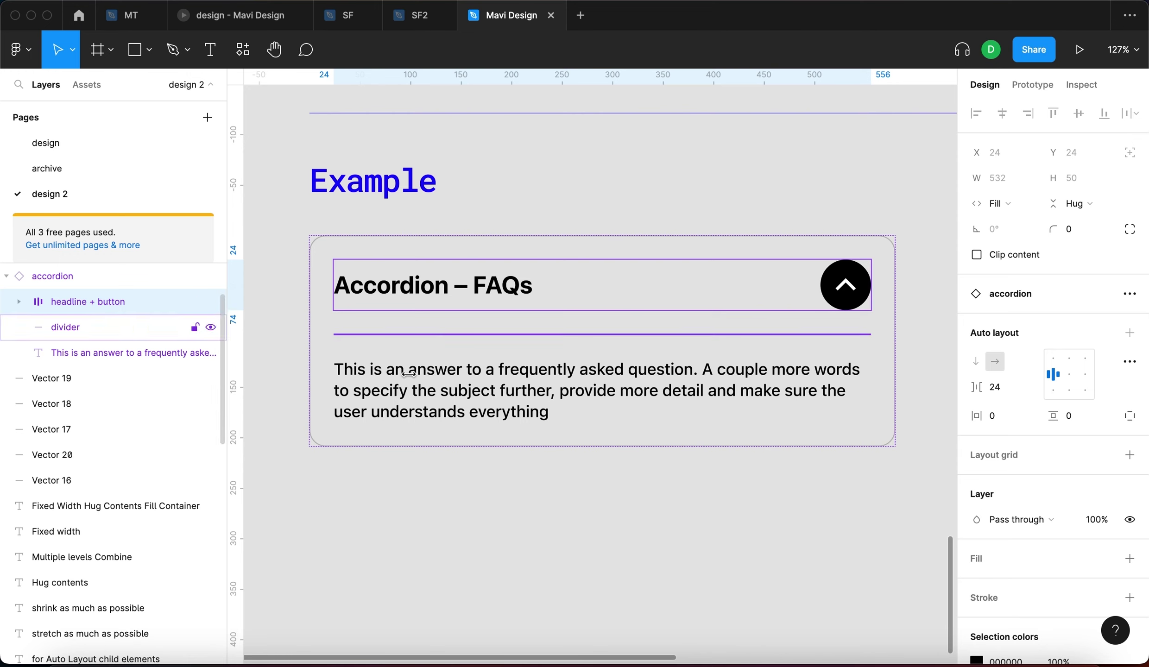
{"action": "left_click", "coordinate": [1005, 204]}
{"action": "left_click", "coordinate": [1011, 206]}
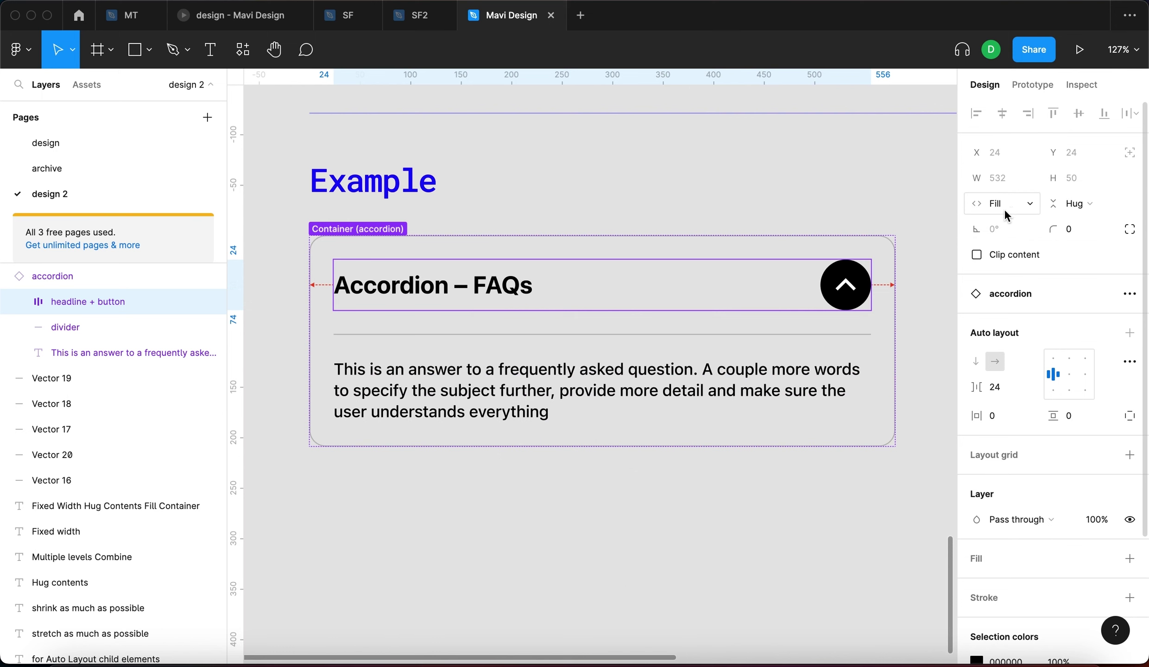
{"action": "key", "text": "Escape"}
Step: Narrow the accordion in two passes until its headline + button row is about 444 wide
{"action": "left_click_drag", "start_coordinate": [900, 265], "coordinate": [819, 271]}
{"action": "left_click", "coordinate": [33, 303]}
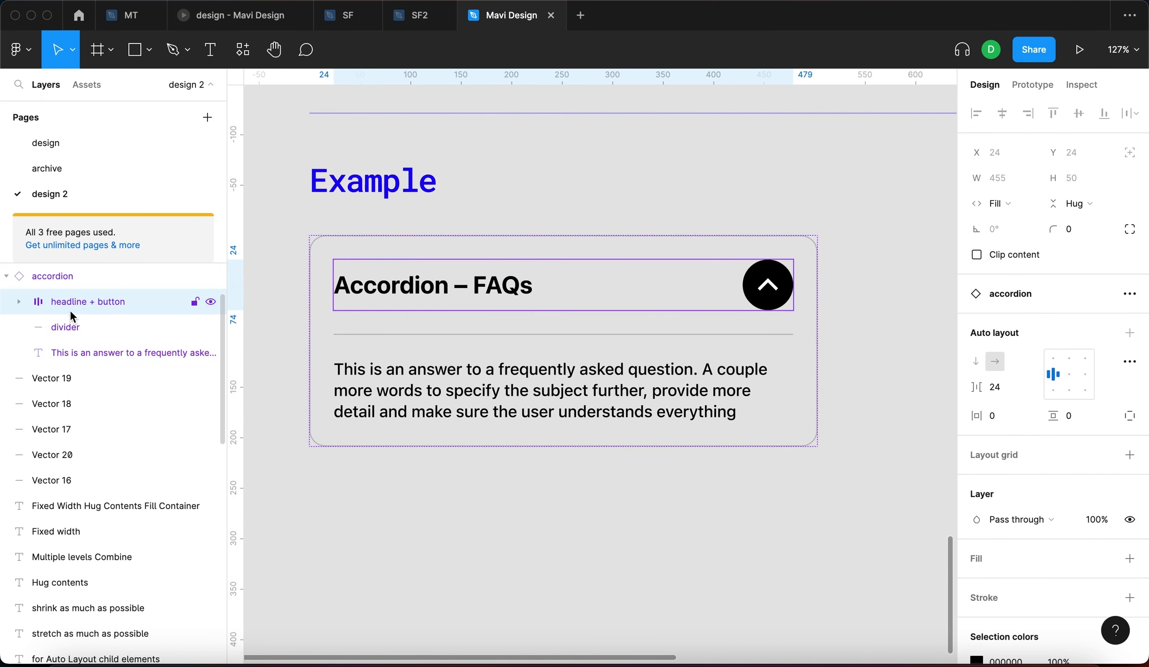
{"action": "left_click", "coordinate": [862, 269]}
{"action": "left_click", "coordinate": [816, 284]}
{"action": "mouse_move", "coordinate": [816, 284]}
{"action": "left_mouse_down"}
{"action": "mouse_move", "coordinate": [908, 278]}
{"action": "mouse_move", "coordinate": [806, 295]}
{"action": "left_mouse_up"}
Step: Expand the headline + button layer and check the sizing of the "Accordion – FAQs" text and the button_dropdown
{"action": "left_click", "coordinate": [27, 303]}
{"action": "left_click", "coordinate": [19, 301]}
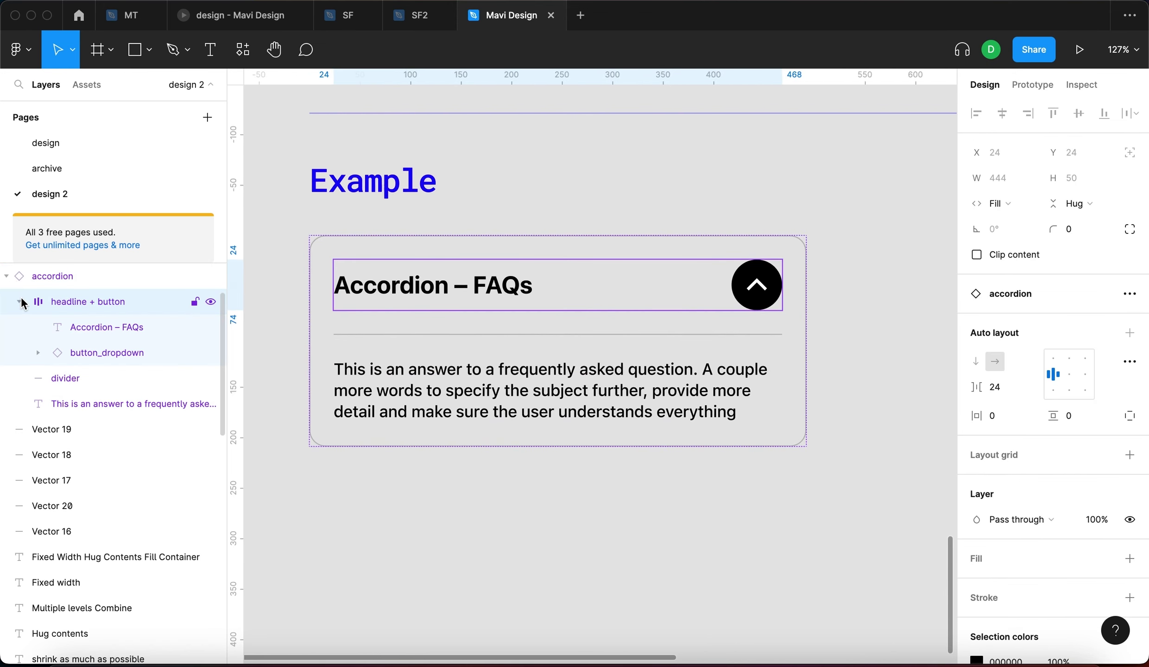
{"action": "left_click", "coordinate": [85, 328]}
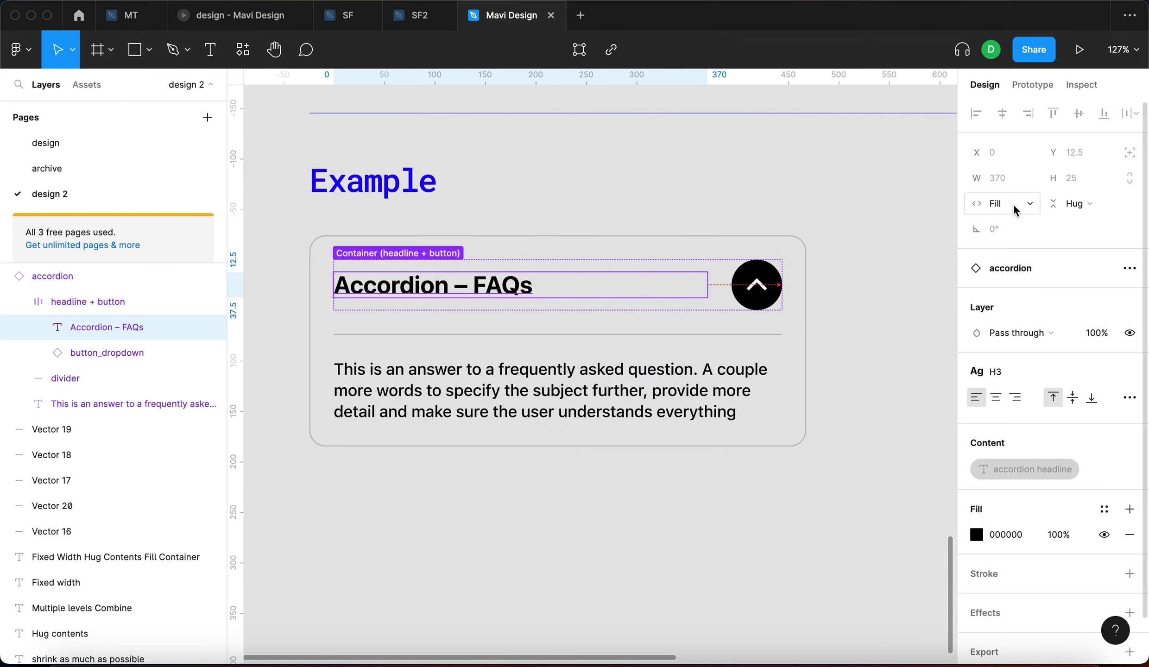
{"action": "left_click", "coordinate": [143, 355]}
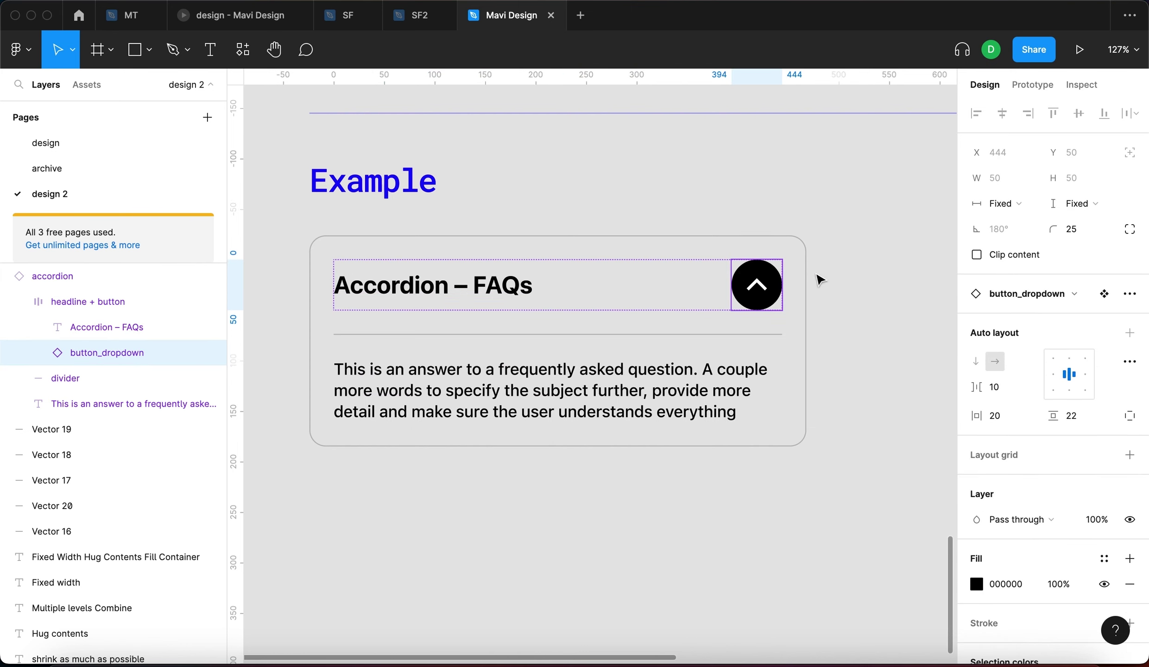
{"action": "left_click", "coordinate": [882, 265]}
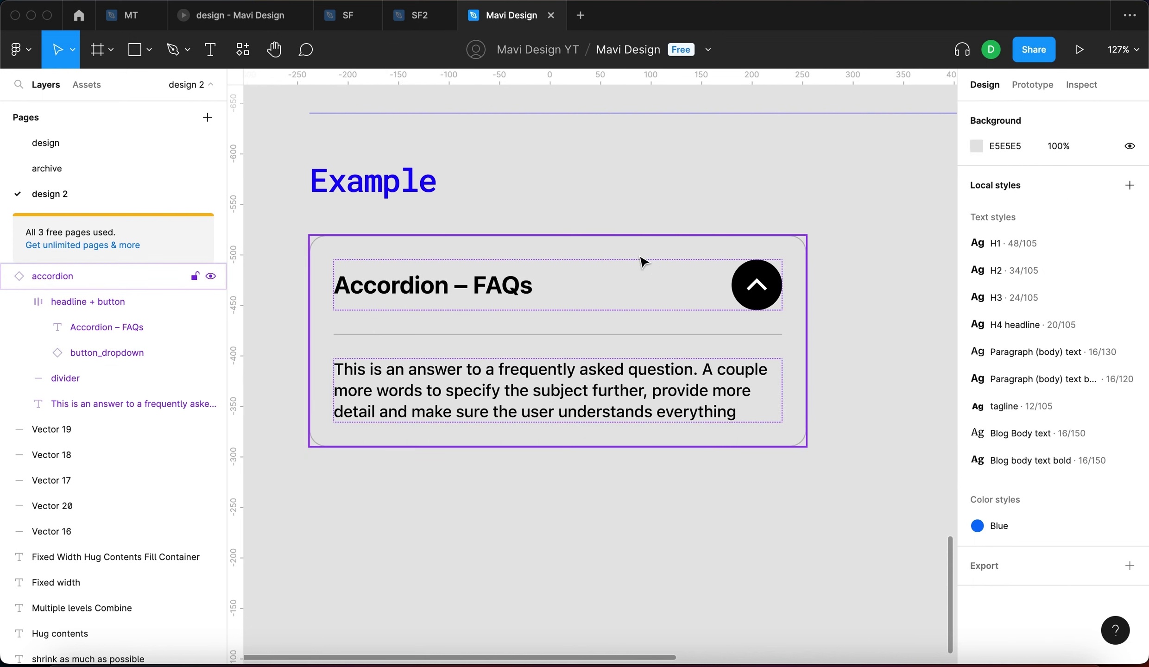
Step: Narrow the accordion until its headline + button row is about 414 wide and check the button_dropdown's sizing
{"action": "left_click", "coordinate": [741, 259]}
{"action": "left_click_drag", "start_coordinate": [781, 261], "coordinate": [750, 261]}
{"action": "double_click", "coordinate": [718, 290]}
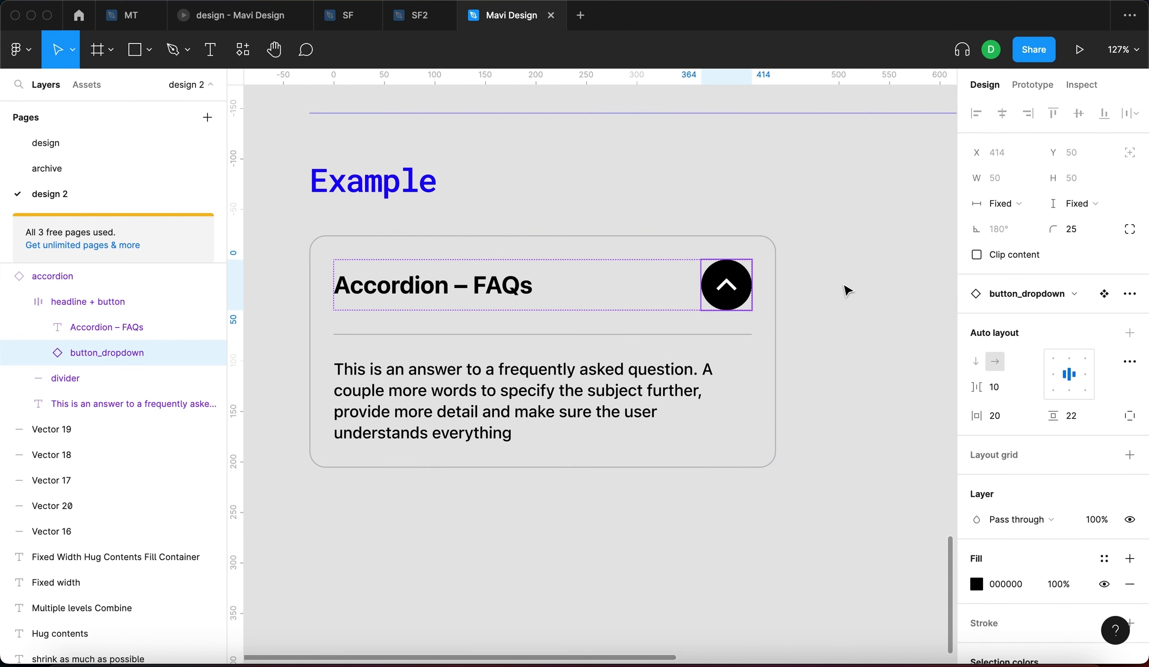
Step: Widen the accordion to about 518, narrow it to about 492, and check the divider's sizing
{"action": "key", "text": "Escape"}
{"action": "left_click_drag", "start_coordinate": [774, 330], "coordinate": [832, 324]}
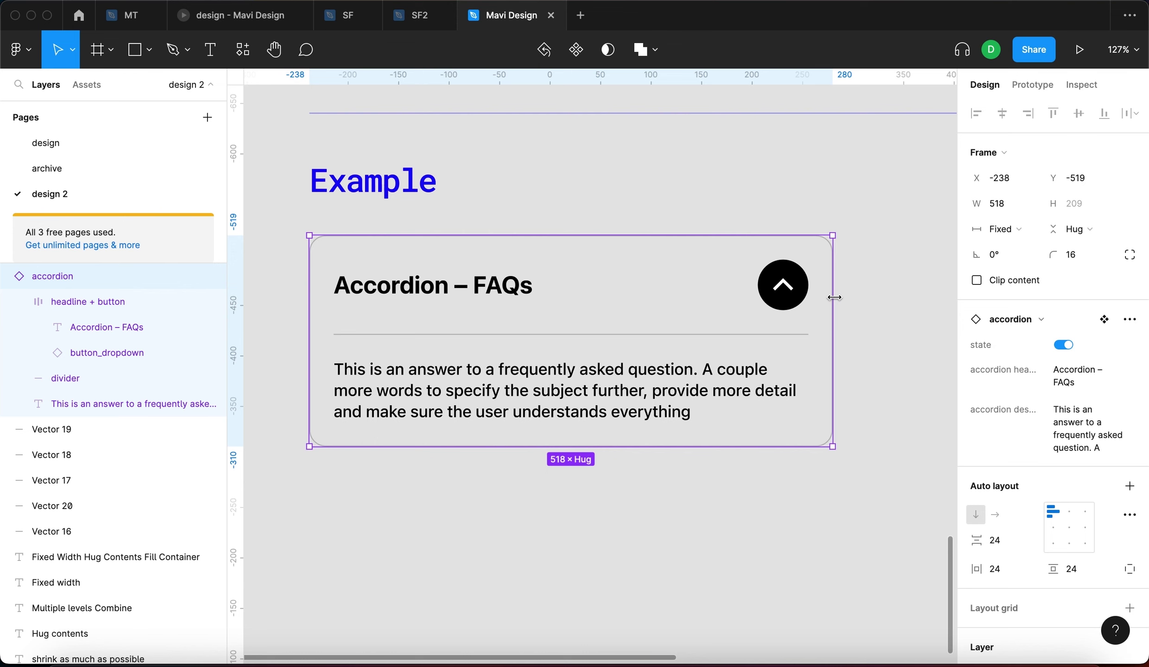
{"action": "left_click_drag", "start_coordinate": [831, 299], "coordinate": [806, 338]}
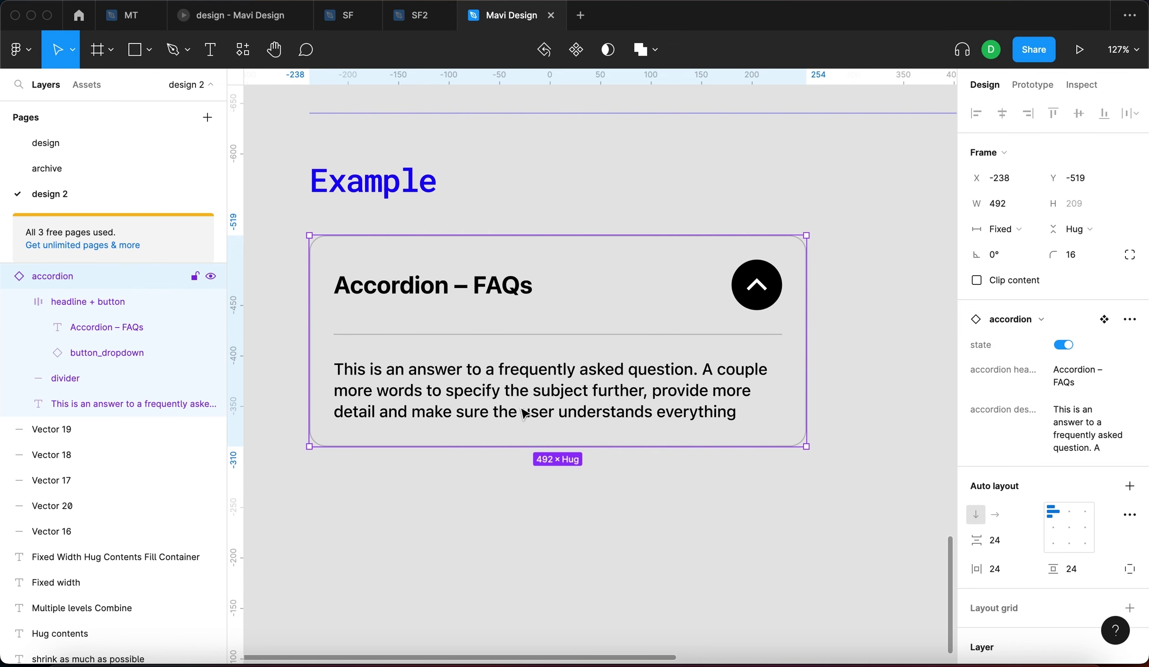
{"action": "left_click", "coordinate": [874, 328]}
{"action": "left_click", "coordinate": [468, 334], "text": "super"}
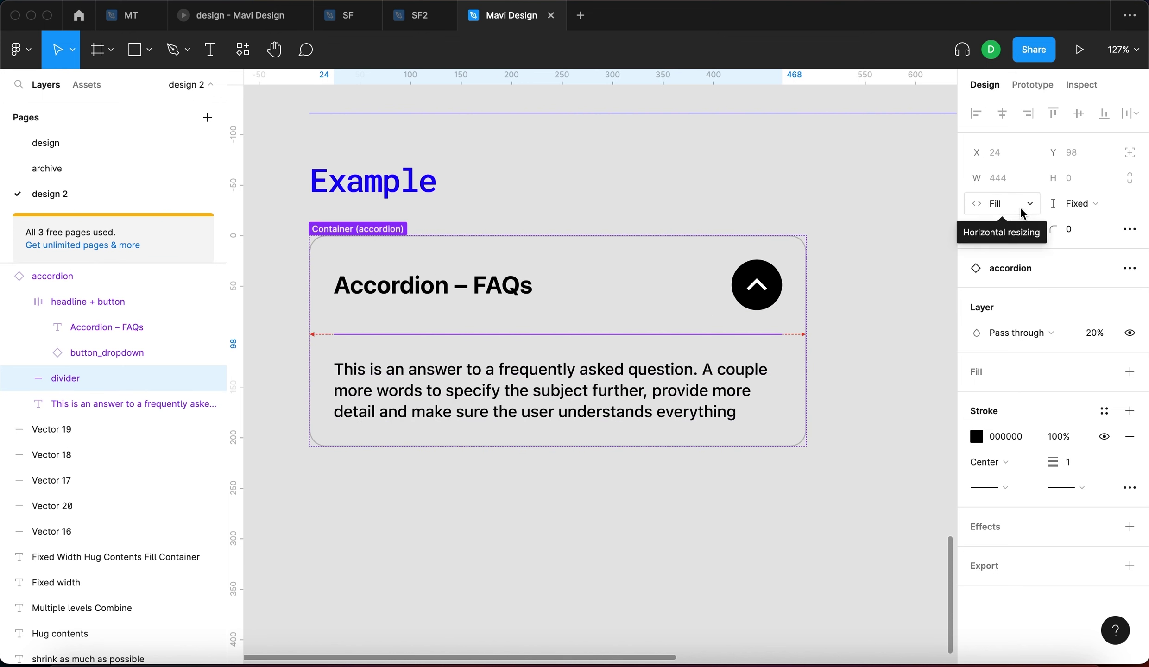
Step: Widen the accordion to about 514 and inspect the divider again
{"action": "left_click", "coordinate": [903, 308]}
{"action": "left_click", "coordinate": [806, 325]}
{"action": "mouse_move", "coordinate": [805, 325]}
{"action": "left_mouse_down"}
{"action": "mouse_move", "coordinate": [895, 323]}
{"action": "mouse_move", "coordinate": [828, 325]}
{"action": "left_mouse_up"}
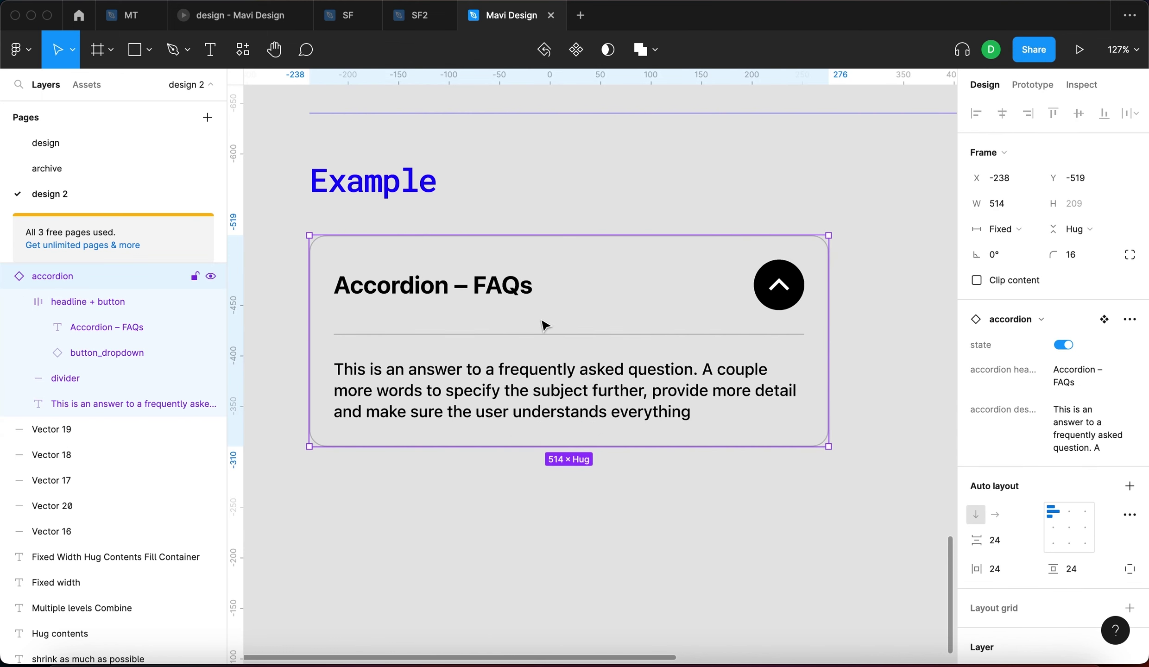
{"action": "left_click", "coordinate": [429, 335]}
{"action": "left_click", "coordinate": [861, 334]}
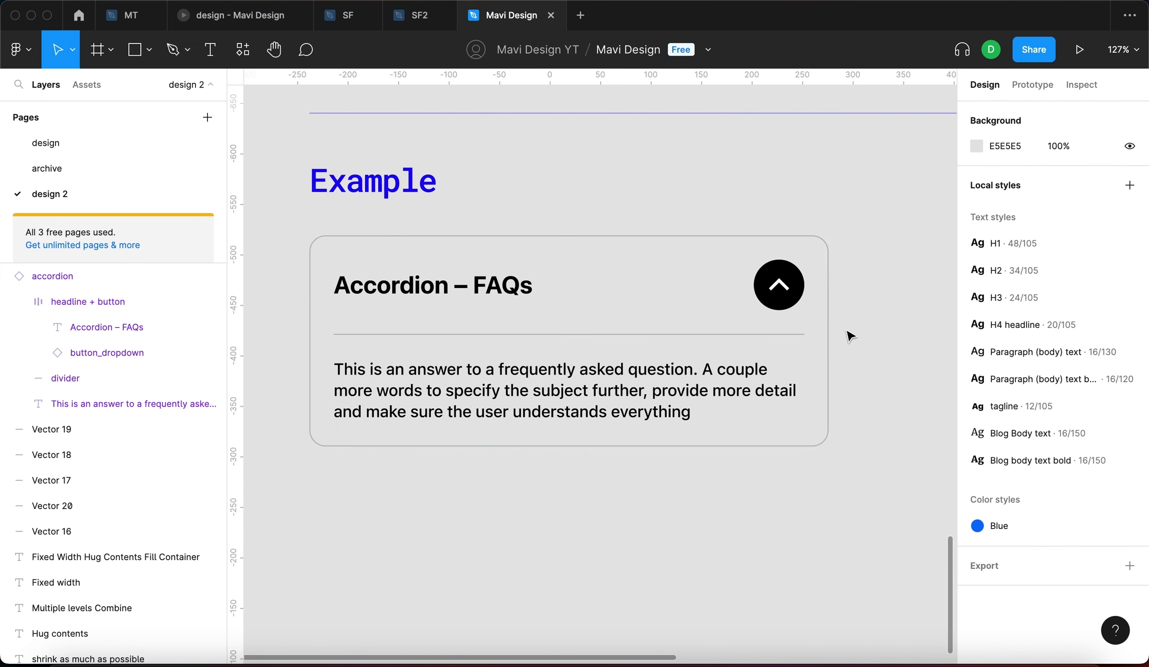
Step: Set the divider's horizontal resizing to Fixed width
{"action": "left_click", "coordinate": [755, 334]}
{"action": "left_click", "coordinate": [998, 203]}
{"action": "left_click", "coordinate": [1014, 182]}
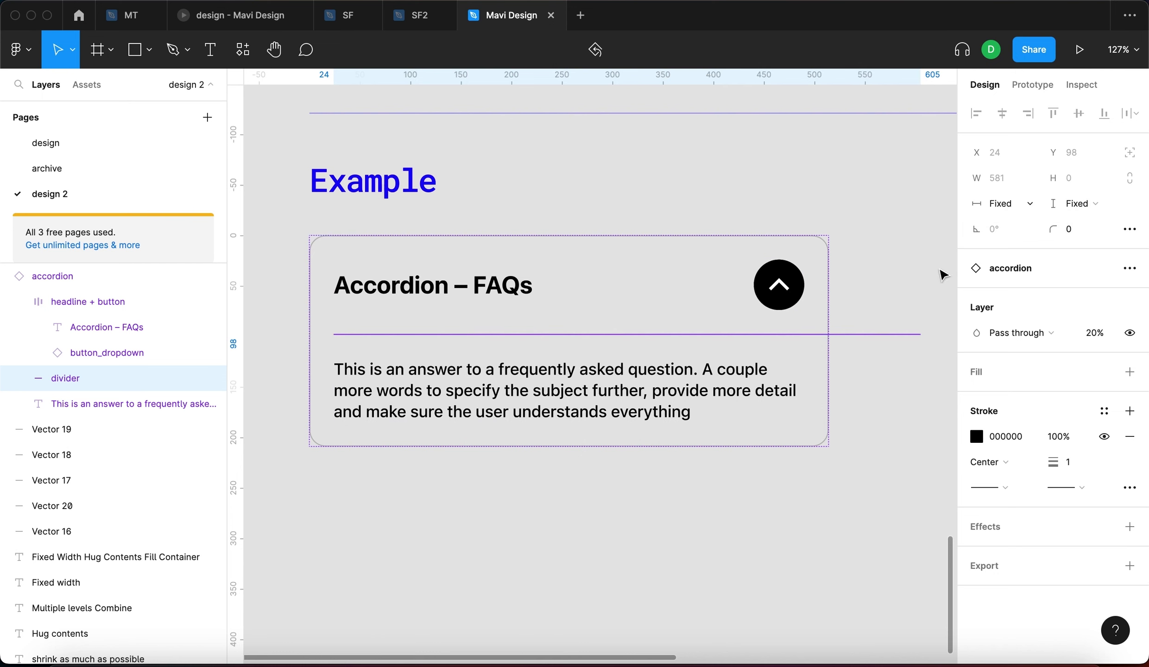
Step: Move the accordion slightly lower below the Example heading and resize it until its answer text is about 405 wide
{"action": "left_click", "coordinate": [893, 507]}
{"action": "left_click", "coordinate": [705, 423]}
{"action": "scroll", "coordinate": [718, 400], "scroll_direction": "down", "scroll_amount": 3}
{"action": "scroll", "coordinate": [718, 400], "scroll_direction": "right", "scroll_amount": 3}
{"action": "left_click_drag", "start_coordinate": [635, 368], "coordinate": [875, 368]}
{"action": "scroll", "coordinate": [690, 330], "scroll_direction": "down", "scroll_amount": 5}
{"action": "left_click_drag", "start_coordinate": [762, 327], "coordinate": [639, 365]}
{"action": "left_click", "coordinate": [691, 314]}
{"action": "left_click", "coordinate": [616, 366]}
{"action": "left_click", "coordinate": [629, 375]}
{"action": "scroll", "coordinate": [653, 361], "scroll_direction": "up", "scroll_amount": 5, "text": "ctrl"}
{"action": "scroll", "coordinate": [671, 356], "scroll_direction": "left", "scroll_amount": 3}
Step: Set the divider's horizontal resizing to Fill container
{"action": "left_click", "coordinate": [782, 341]}
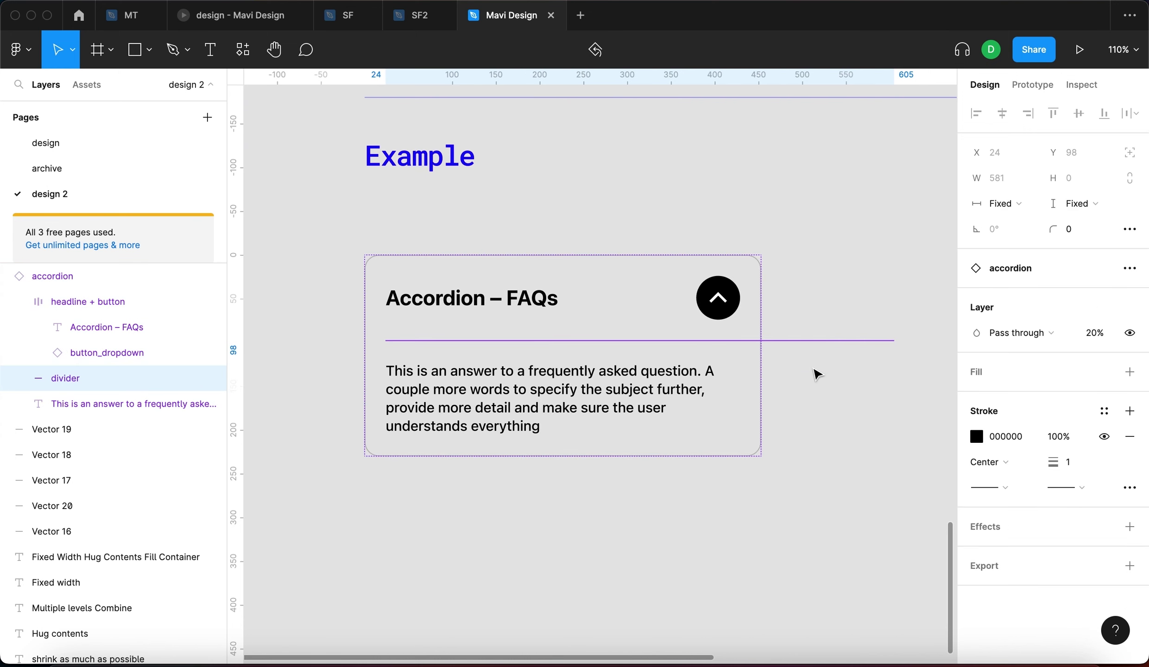
{"action": "left_click", "coordinate": [1025, 202]}
{"action": "left_click", "coordinate": [1025, 226]}
{"action": "left_click", "coordinate": [833, 210]}
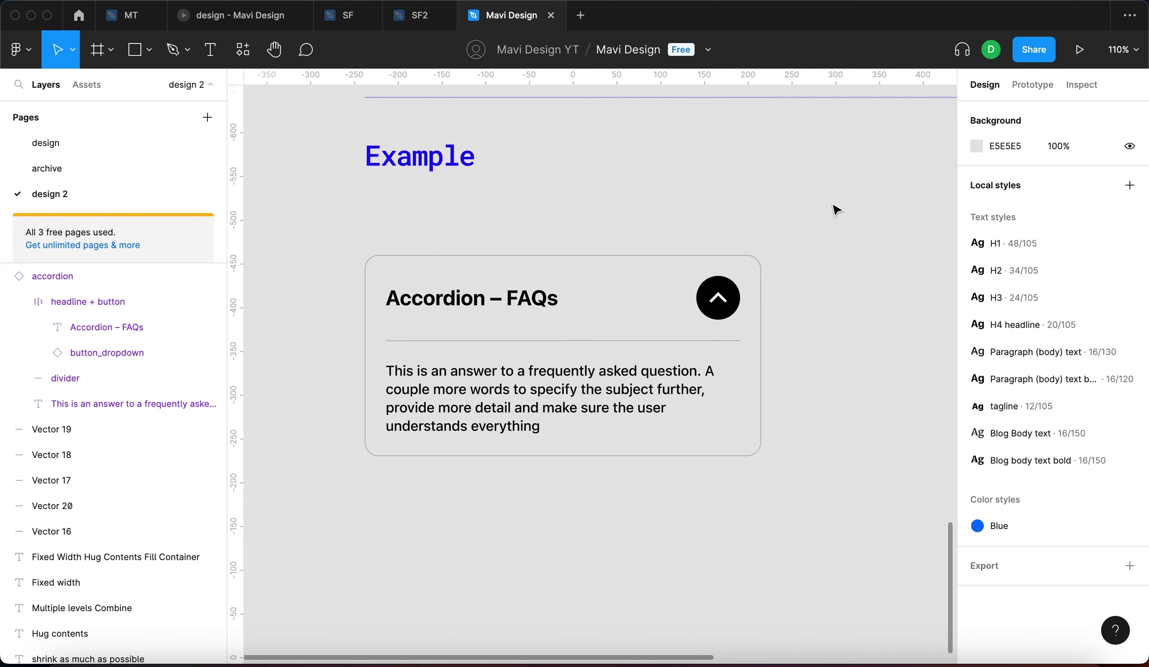
Step: Check the answer text's sizing and narrow the accordion until that text is about 367 wide
{"action": "double_click", "coordinate": [634, 396]}
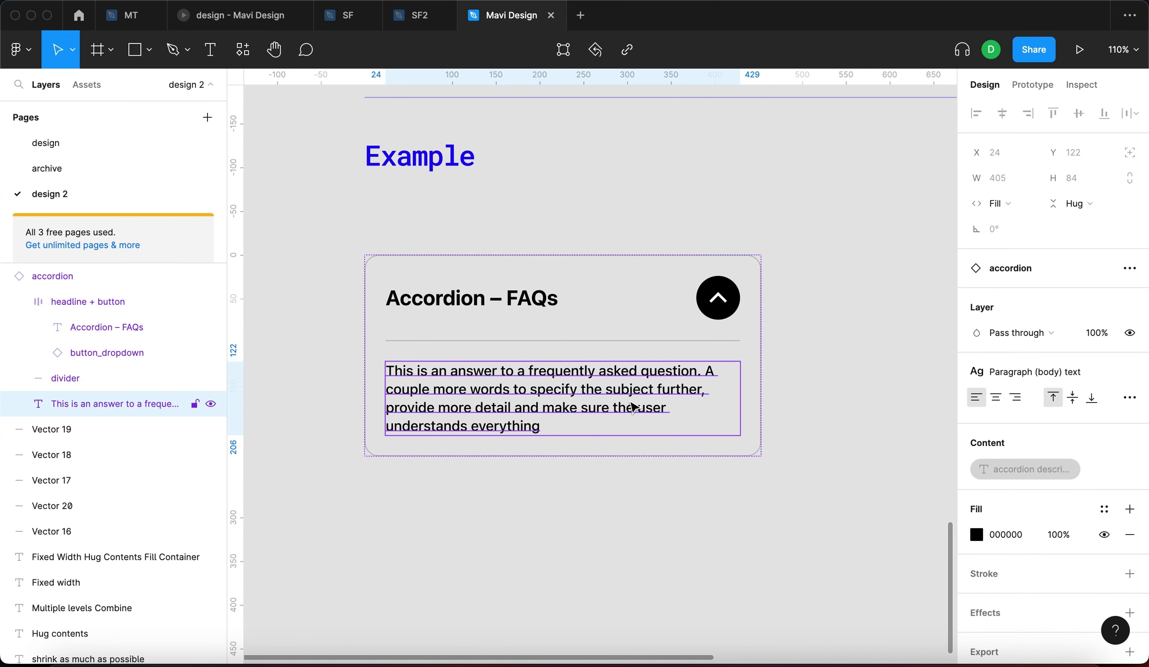
{"action": "left_click", "coordinate": [815, 328]}
{"action": "left_click", "coordinate": [746, 342]}
{"action": "left_click_drag", "start_coordinate": [760, 339], "coordinate": [728, 343]}
{"action": "left_click", "coordinate": [650, 384]}
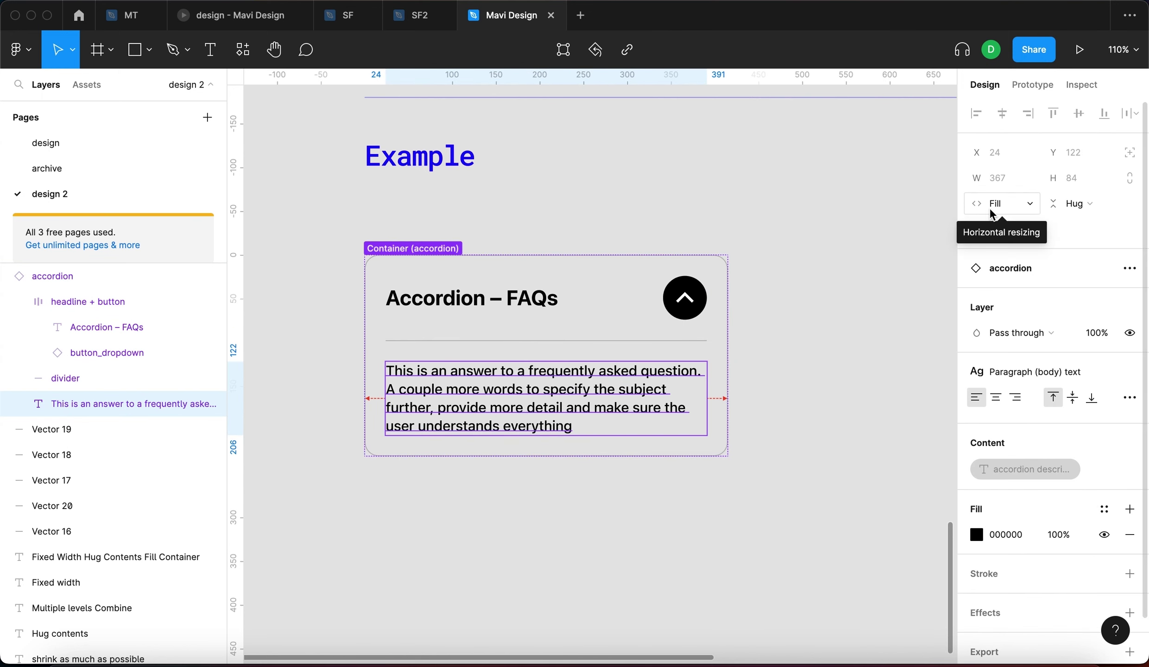
Step: Widen the accordion until its answer text is about 377 wide and view the text's height options, keeping Hug contents
{"action": "left_click", "coordinate": [829, 324]}
{"action": "left_click", "coordinate": [726, 342]}
{"action": "mouse_move", "coordinate": [726, 341]}
{"action": "left_mouse_down"}
{"action": "mouse_move", "coordinate": [607, 347]}
{"action": "mouse_move", "coordinate": [737, 346]}
{"action": "left_mouse_up"}
{"action": "left_click", "coordinate": [667, 371]}
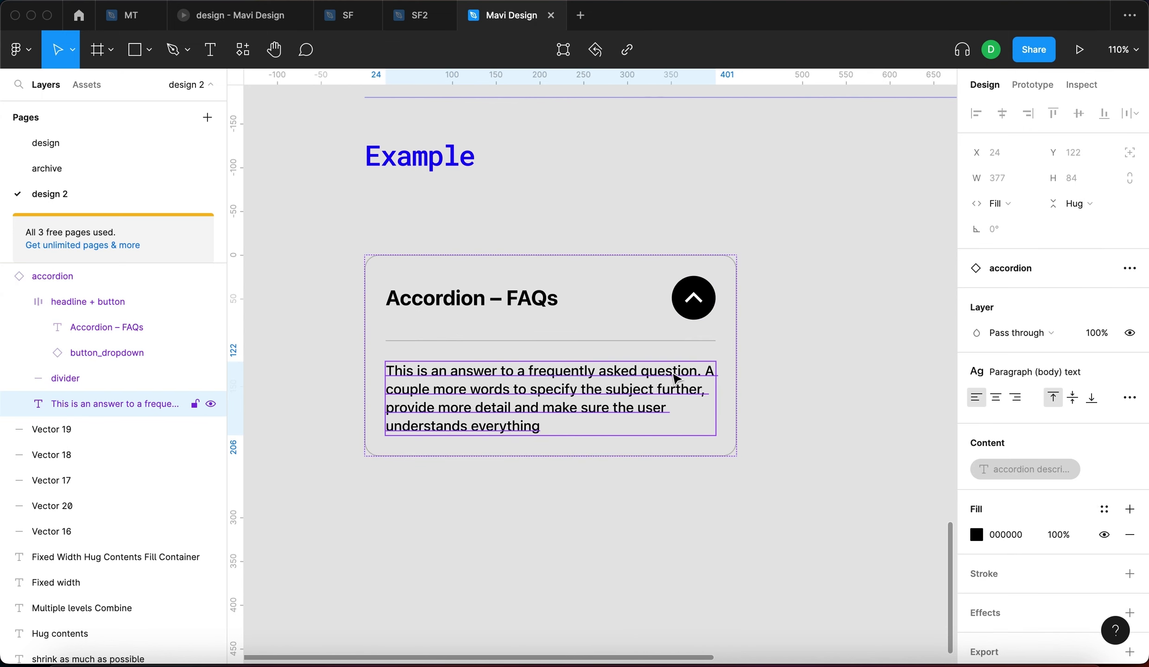
{"action": "left_click", "coordinate": [1099, 204]}
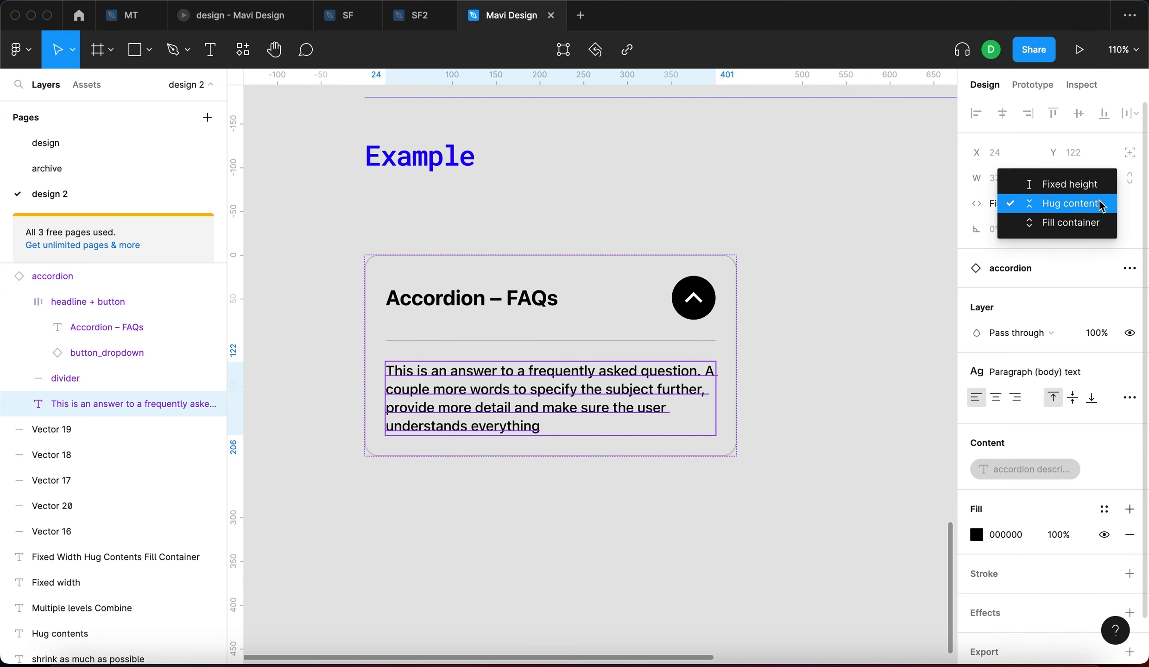
{"action": "left_click", "coordinate": [1100, 204]}
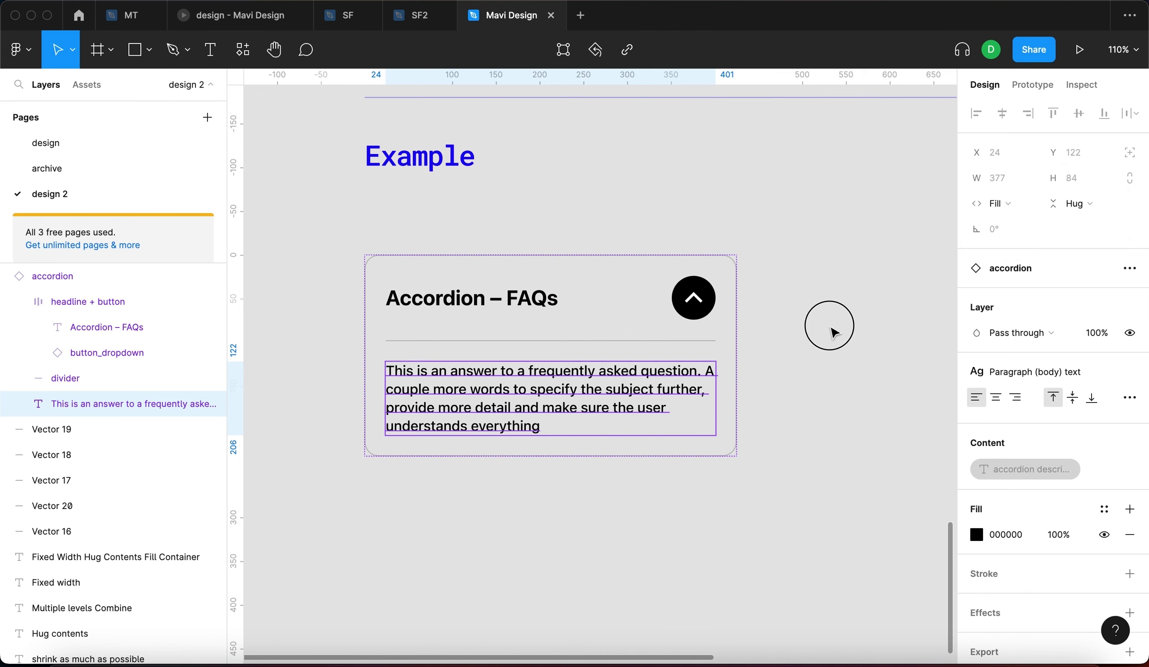
{"action": "left_click", "coordinate": [829, 336]}
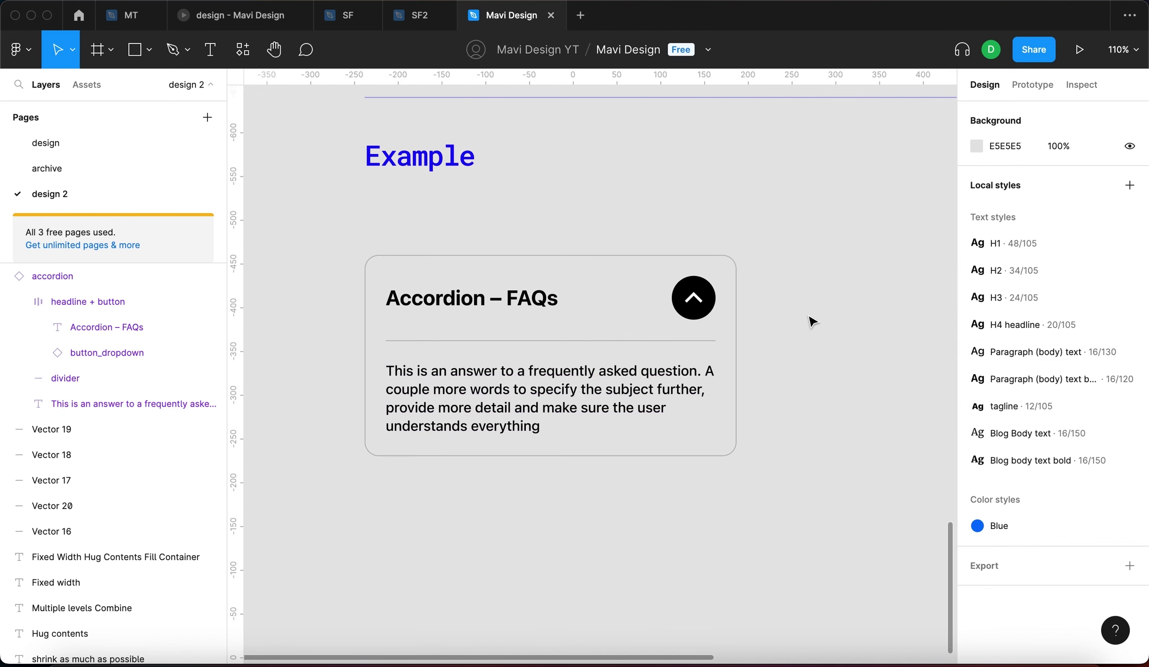
Step: Widen the accordion until its answer text is about 452 wide and check the text's sizing
{"action": "left_click", "coordinate": [719, 387]}
{"action": "left_click_drag", "start_coordinate": [736, 384], "coordinate": [802, 385]}
{"action": "left_click", "coordinate": [663, 394]}
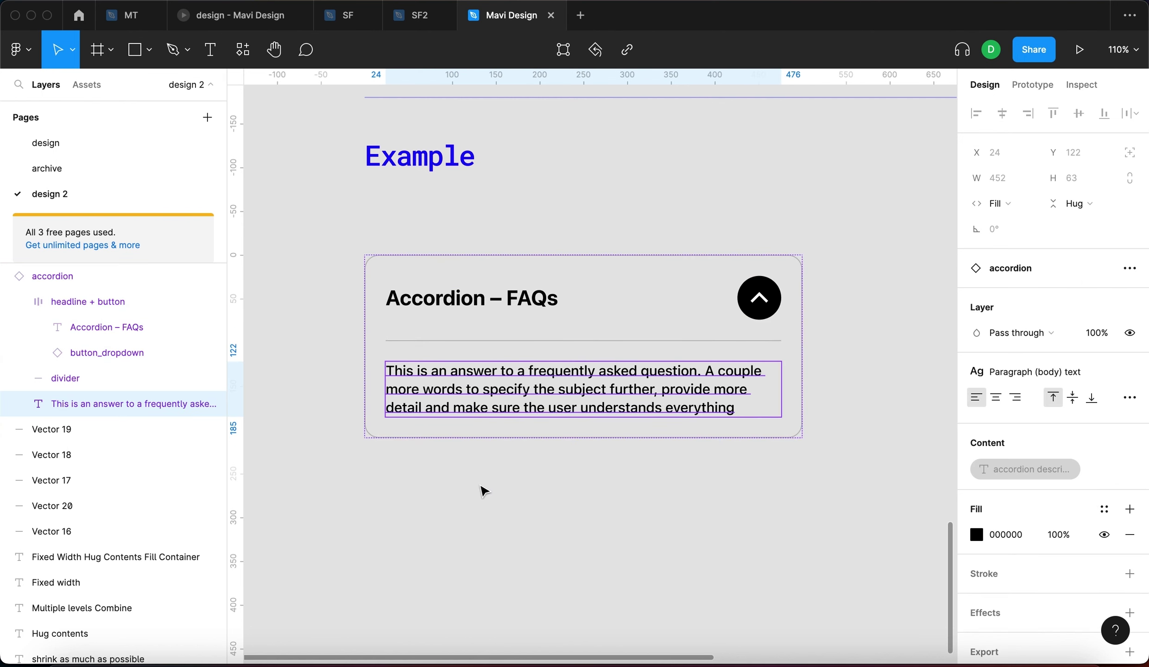
{"action": "left_click", "coordinate": [808, 426]}
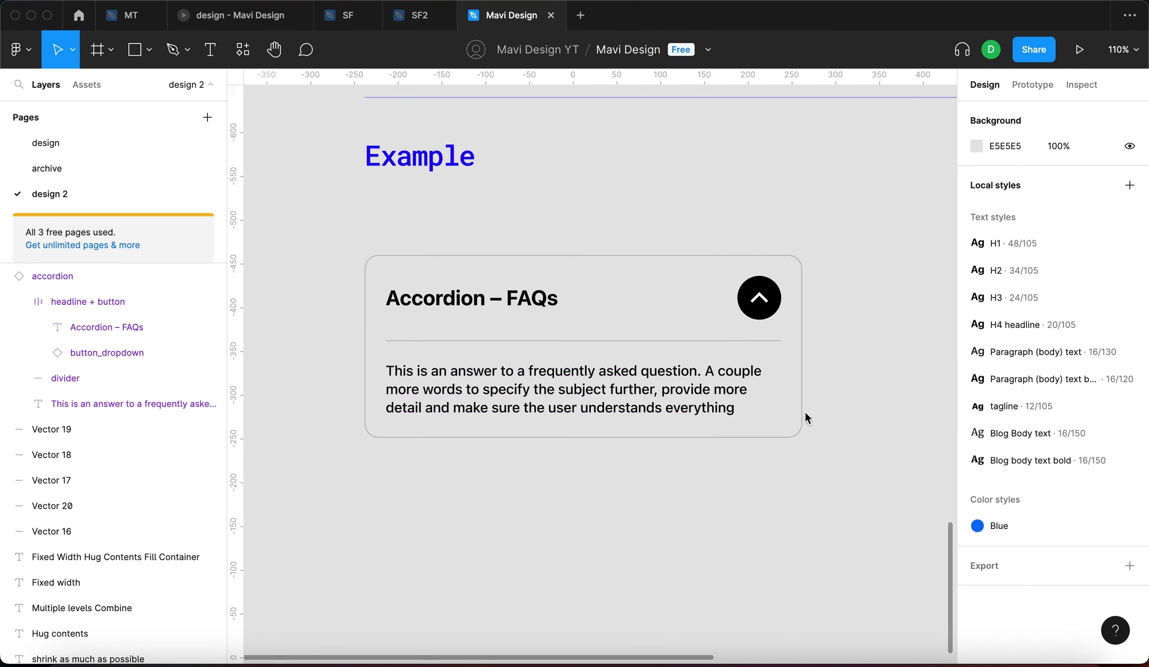
Step: Narrow the accordion to about 343 and check the answer text's sizing
{"action": "left_click", "coordinate": [804, 381]}
{"action": "left_click_drag", "start_coordinate": [802, 380], "coordinate": [665, 406]}
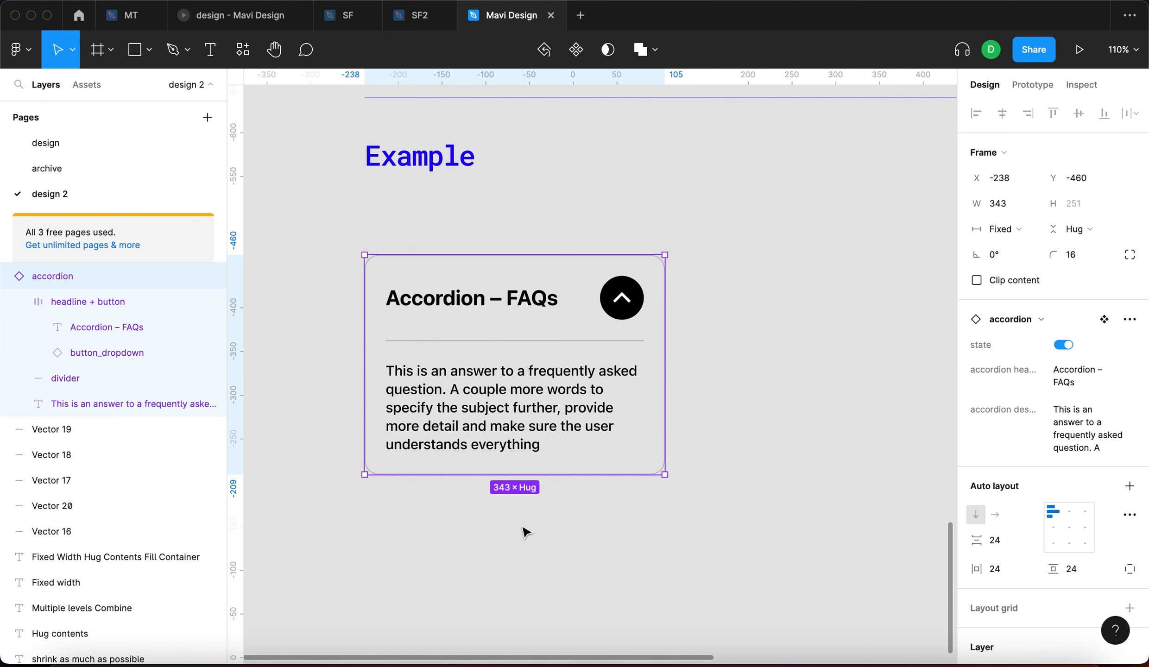
{"action": "left_click", "coordinate": [717, 547]}
{"action": "double_click", "coordinate": [528, 394]}
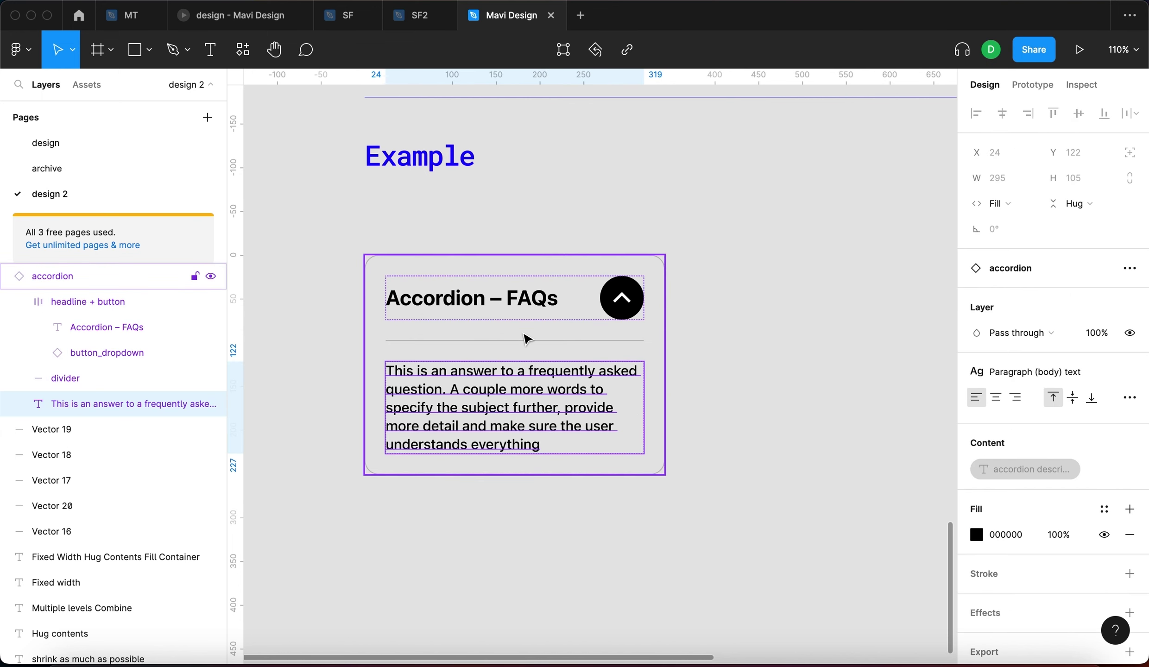
Step: Narrow the accordion to about 333 and clear the selection
{"action": "left_click", "coordinate": [606, 325]}
{"action": "mouse_move", "coordinate": [665, 410]}
{"action": "left_mouse_down"}
{"action": "mouse_move", "coordinate": [585, 410]}
{"action": "mouse_move", "coordinate": [743, 426]}
{"action": "mouse_move", "coordinate": [656, 427]}
{"action": "left_mouse_up"}
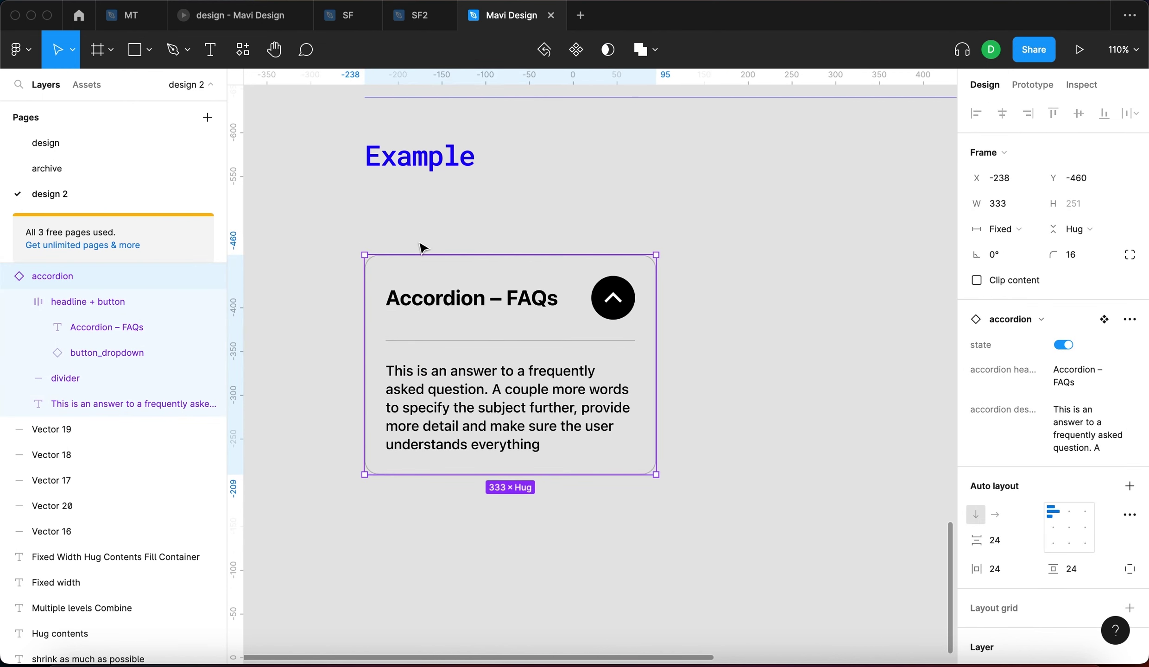
{"action": "left_click", "coordinate": [710, 507]}
{"action": "left_click", "coordinate": [570, 401]}
{"action": "left_click", "coordinate": [801, 417]}
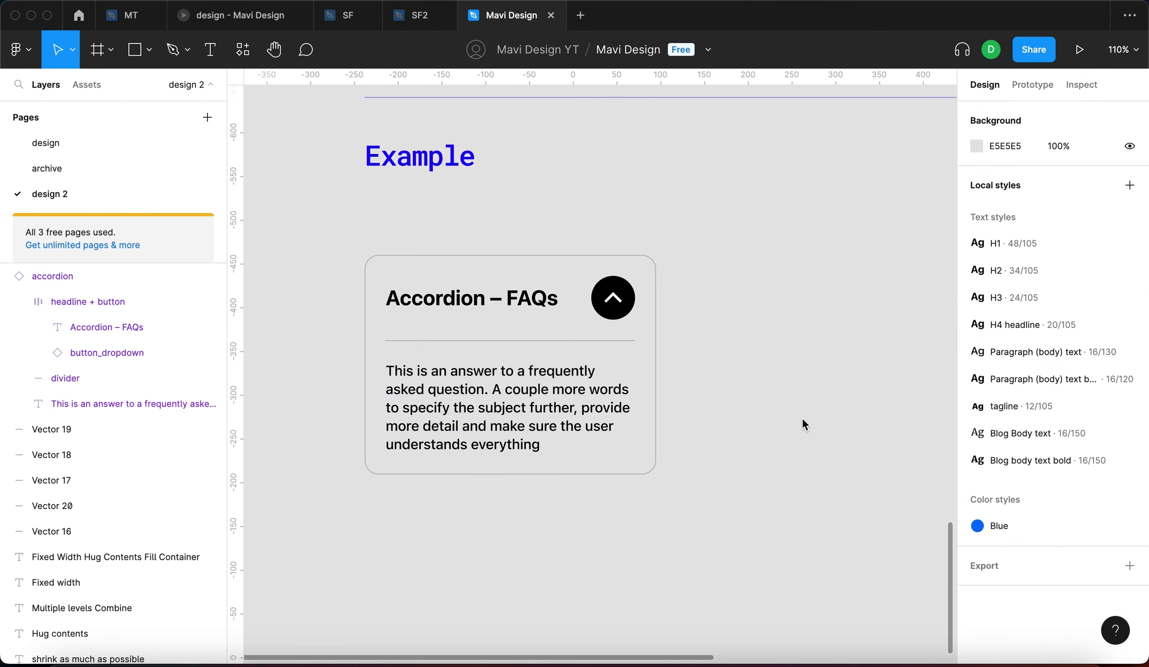
Step: Widen the accordion to about 339 and check the answer text's width and height sizing
{"action": "left_click", "coordinate": [654, 389]}
{"action": "mouse_move", "coordinate": [656, 389]}
{"action": "left_mouse_down"}
{"action": "mouse_move", "coordinate": [872, 389]}
{"action": "mouse_move", "coordinate": [746, 387]}
{"action": "mouse_move", "coordinate": [661, 403]}
{"action": "left_mouse_up"}
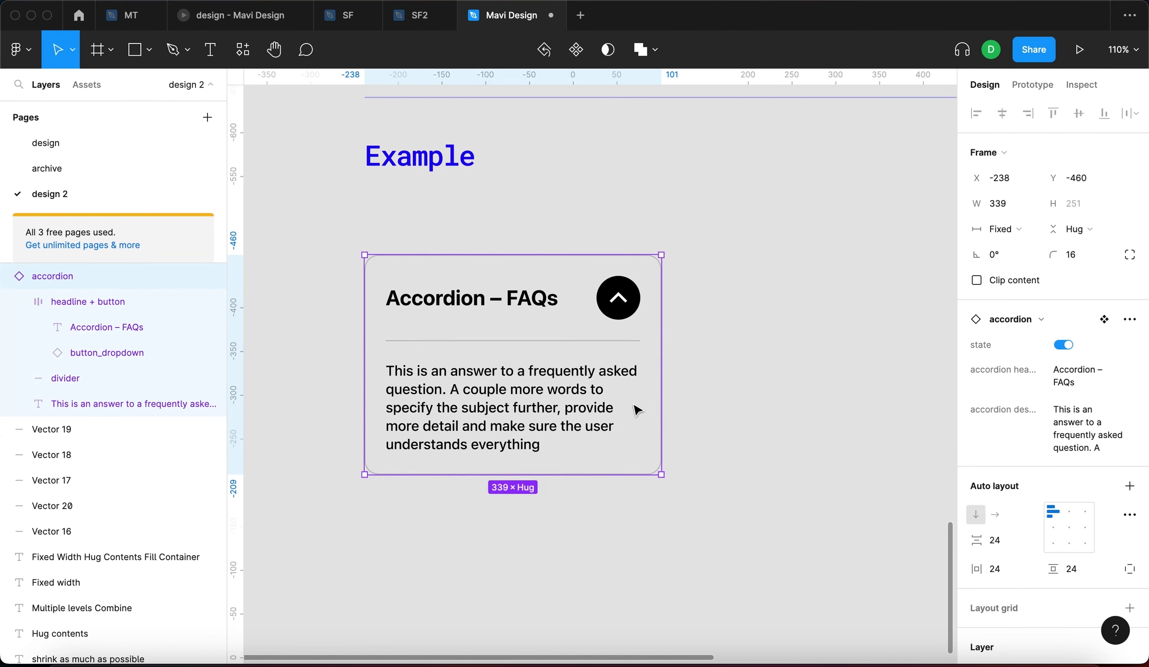
{"action": "left_click", "coordinate": [609, 422]}
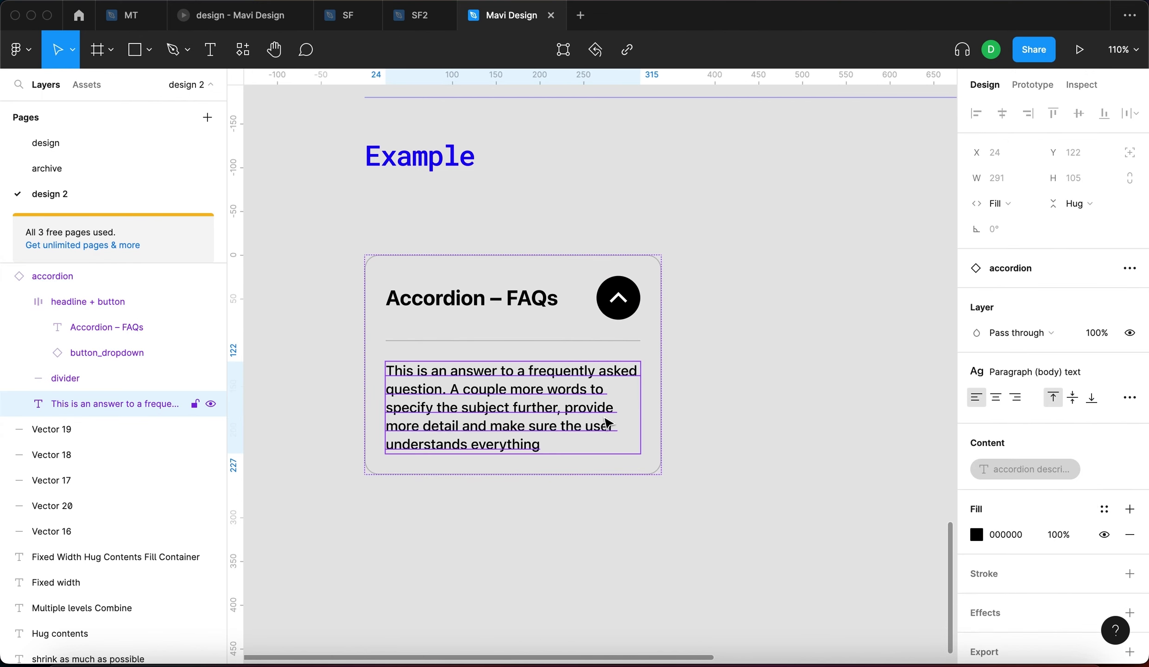
{"action": "left_click", "coordinate": [579, 562]}
{"action": "left_click", "coordinate": [512, 419]}
{"action": "left_click", "coordinate": [519, 421]}
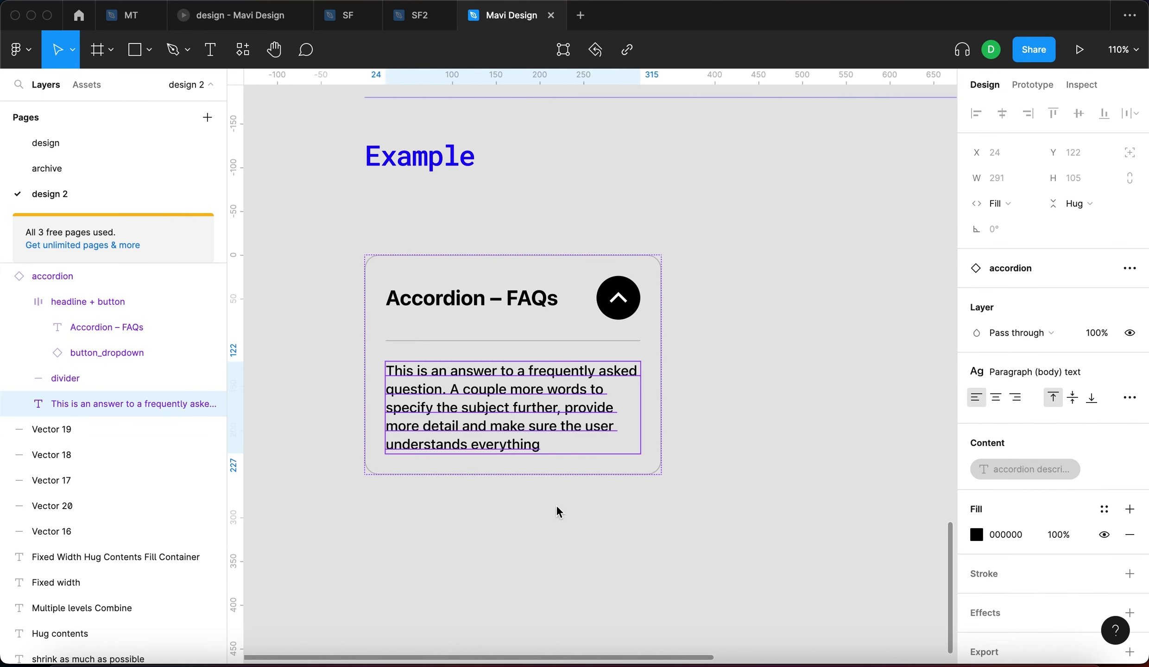
Step: Inspect the sizing settings of the answer text and the whole accordion without changing them
{"action": "left_click", "coordinate": [573, 574]}
{"action": "left_click", "coordinate": [526, 377]}
{"action": "left_click", "coordinate": [1069, 227]}
{"action": "left_click", "coordinate": [1034, 231]}
{"action": "key", "text": "Escape"}
{"action": "left_click_drag", "start_coordinate": [320, 209], "coordinate": [759, 519]}
{"action": "left_click", "coordinate": [782, 479]}
Step: Widen the accordion to about 515
{"action": "left_click", "coordinate": [597, 390]}
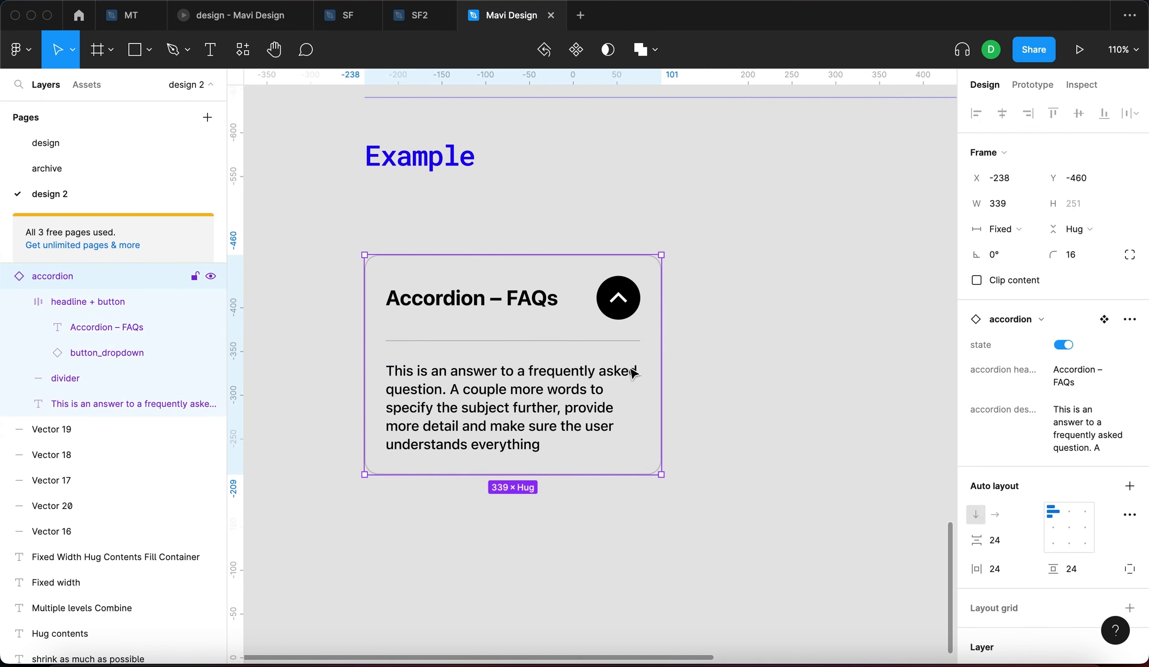
{"action": "left_click_drag", "start_coordinate": [660, 370], "coordinate": [815, 391]}
{"action": "left_click", "coordinate": [784, 395]}
{"action": "left_click", "coordinate": [721, 397]}
{"action": "left_click", "coordinate": [759, 482]}
Step: Set the answer text's vertical resizing to Fixed height
{"action": "left_click", "coordinate": [672, 405]}
{"action": "left_click", "coordinate": [674, 406]}
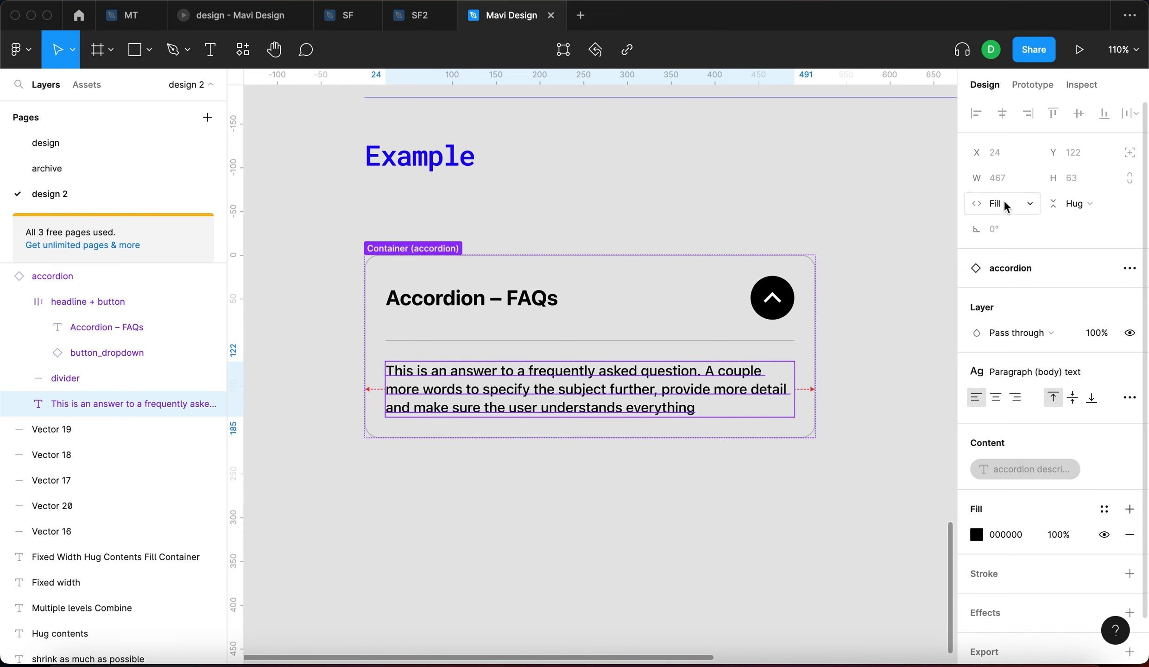
{"action": "left_click", "coordinate": [1080, 203]}
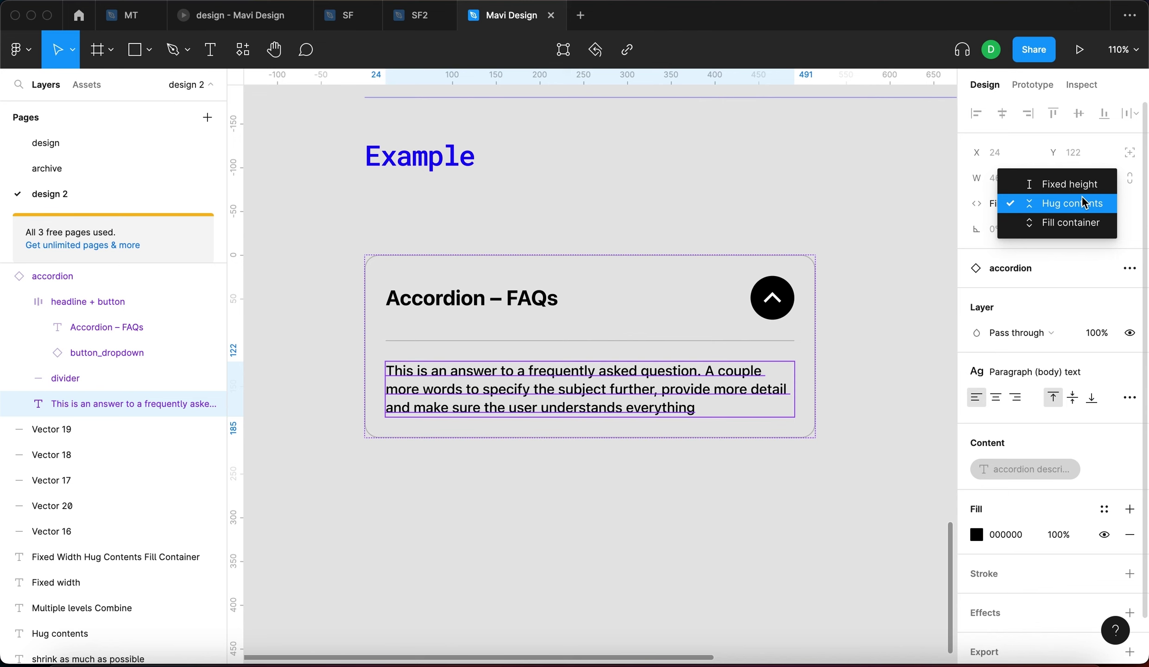
{"action": "left_click", "coordinate": [1087, 185]}
{"action": "key", "text": "Escape"}
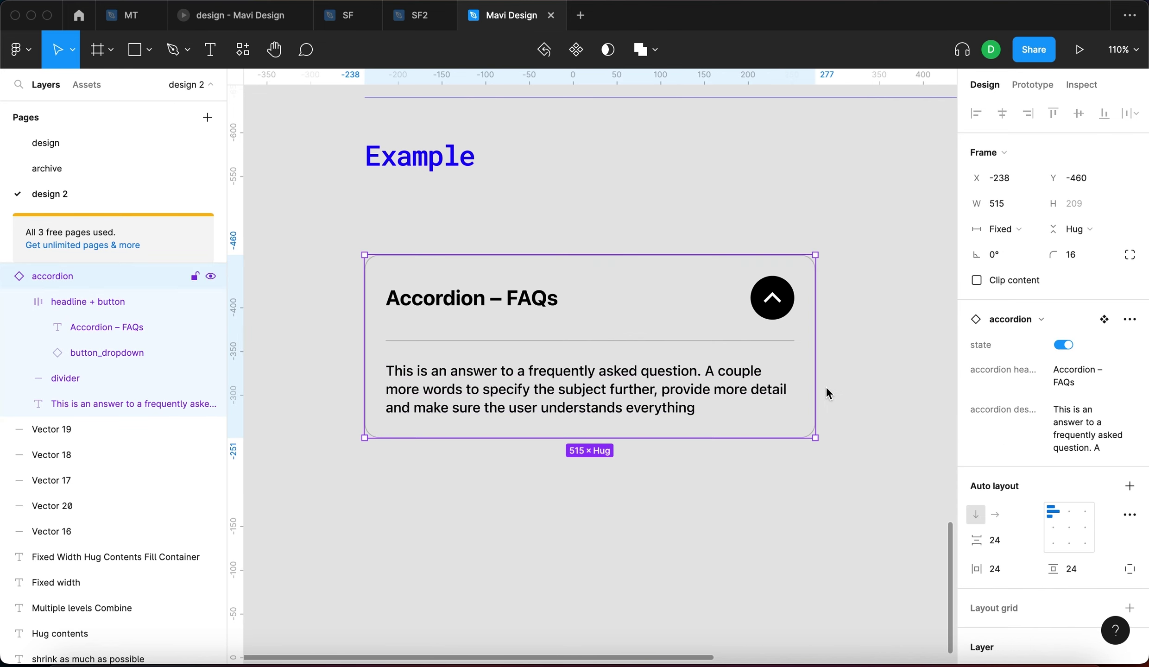
Step: Narrow the accordion to about 271 and inspect how the fixed-height answer text fits inside its frame
{"action": "left_click_drag", "start_coordinate": [815, 391], "coordinate": [601, 410]}
{"action": "left_click", "coordinate": [433, 484]}
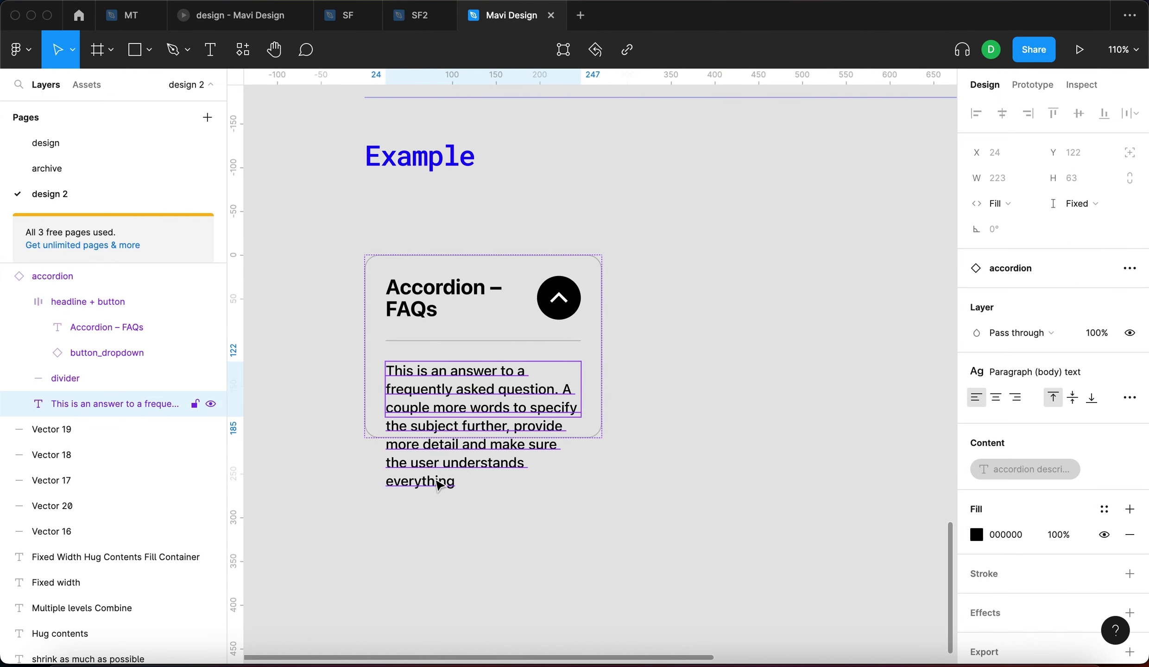
{"action": "left_click", "coordinate": [815, 411]}
{"action": "left_click", "coordinate": [492, 407]}
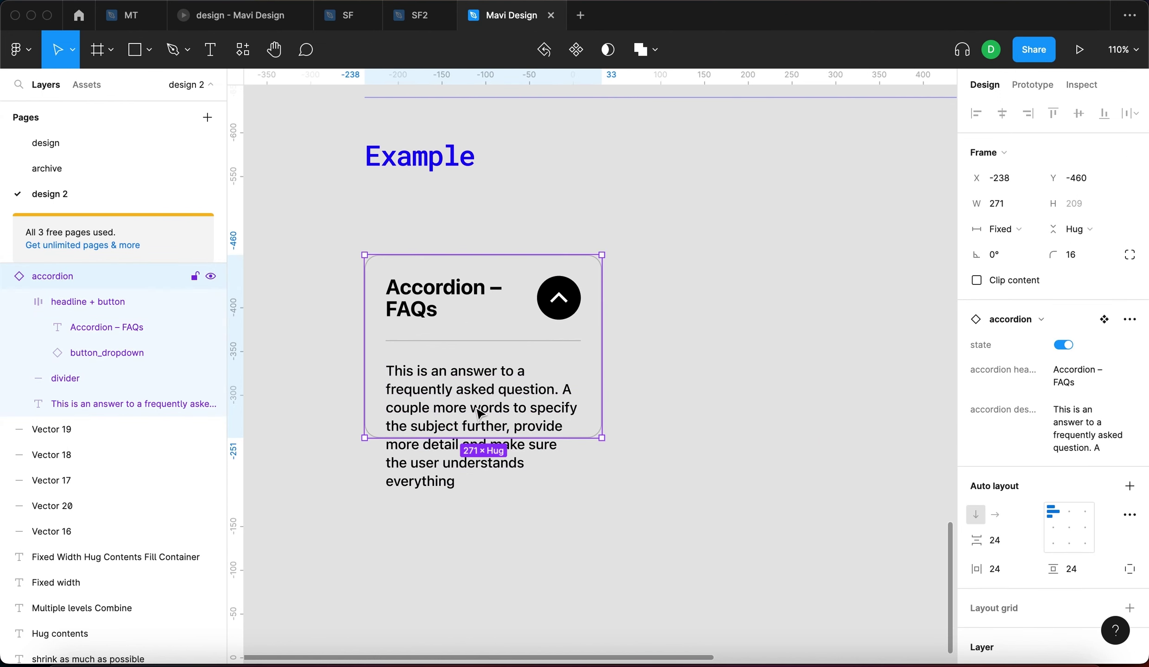
{"action": "double_click", "coordinate": [492, 407]}
{"action": "left_click", "coordinate": [787, 352]}
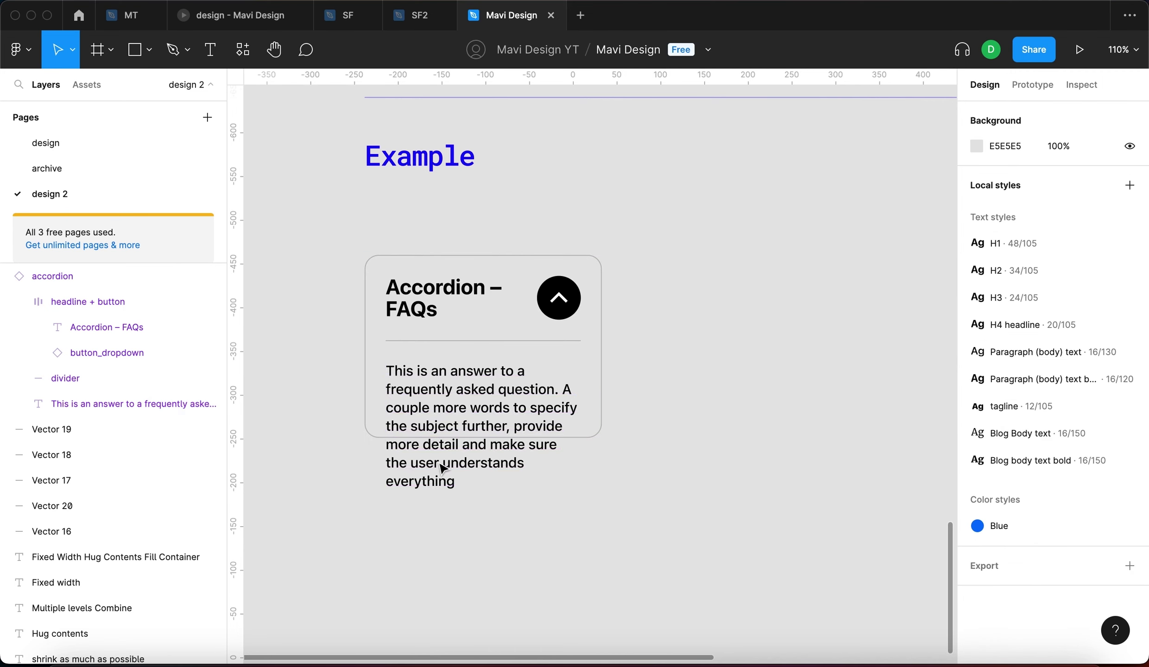
Step: Widen the accordion to about 289 and select its answer text
{"action": "left_click", "coordinate": [549, 390]}
{"action": "left_click_drag", "start_coordinate": [605, 372], "coordinate": [618, 399]}
{"action": "double_click", "coordinate": [434, 461]}
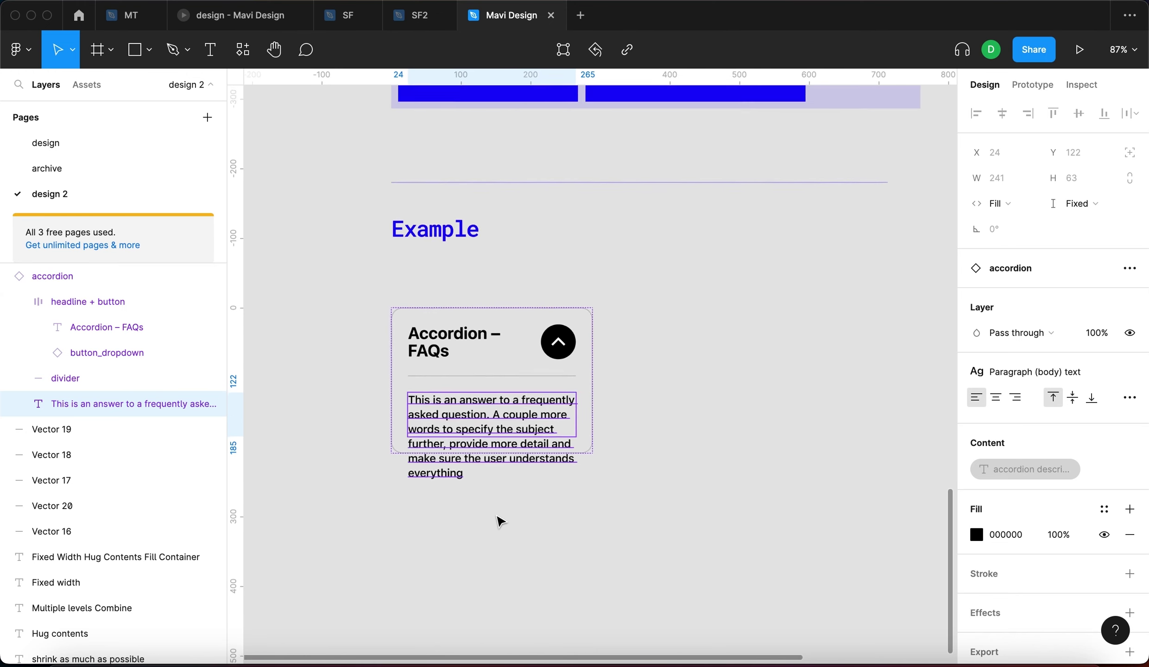
Step: Compare the sizing settings of the answer text with those of the accordion frame around it
{"action": "scroll", "coordinate": [500, 521], "scroll_direction": "up", "scroll_amount": 5}
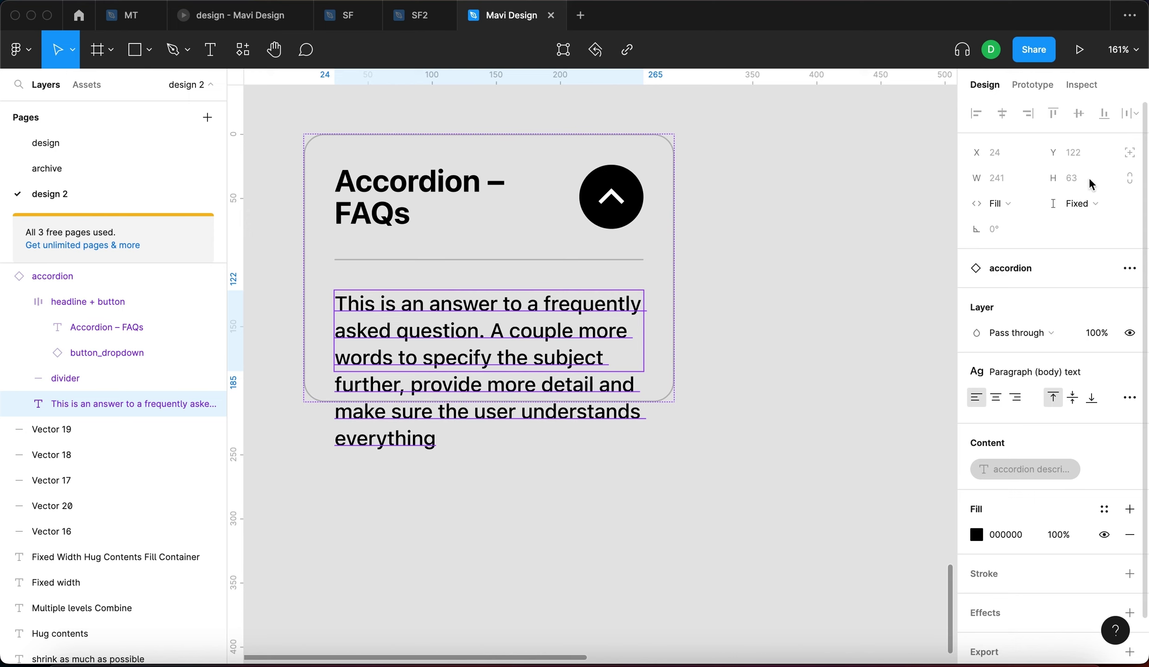
{"action": "left_click", "coordinate": [640, 360]}
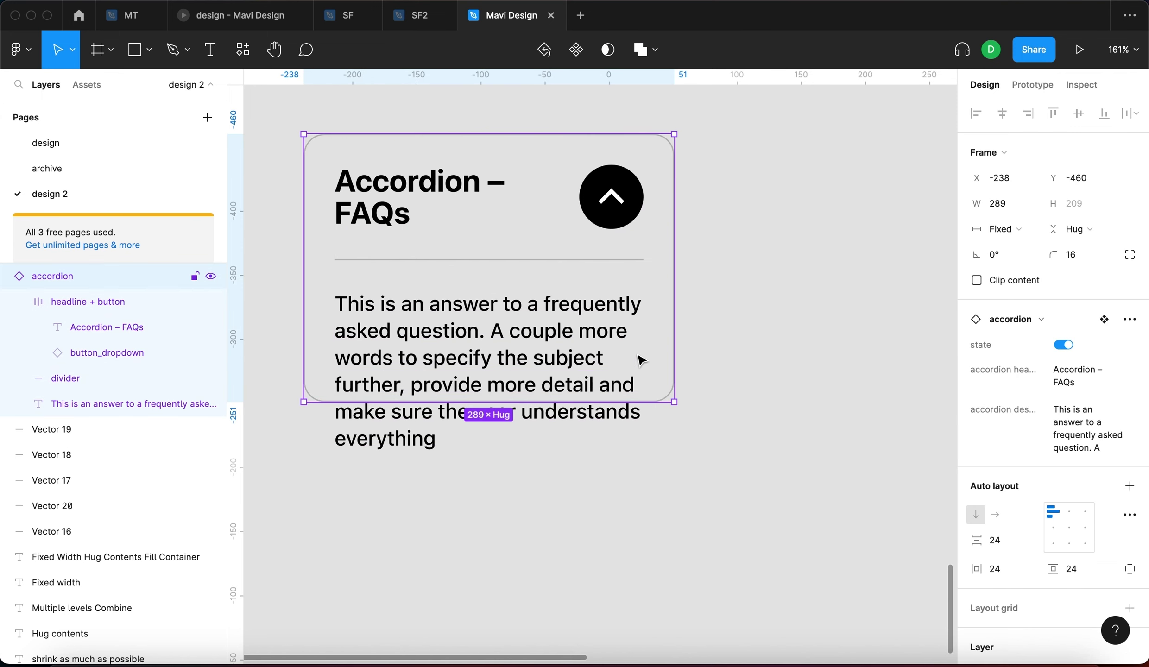
{"action": "left_click", "coordinate": [579, 354]}
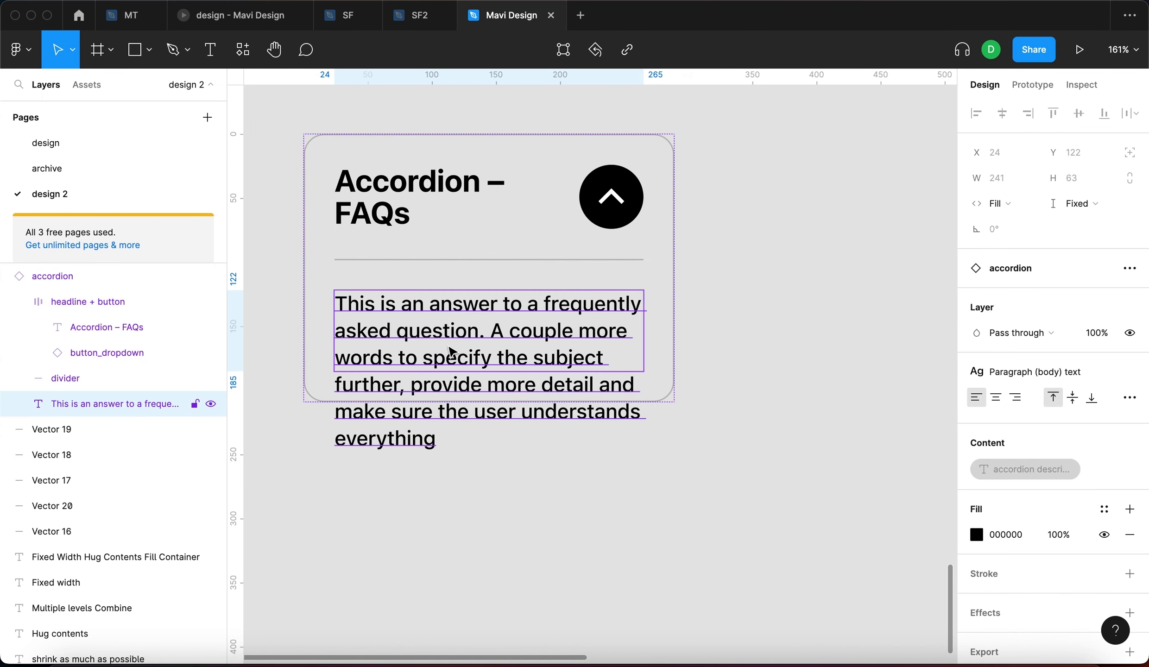
{"action": "left_click", "coordinate": [665, 353]}
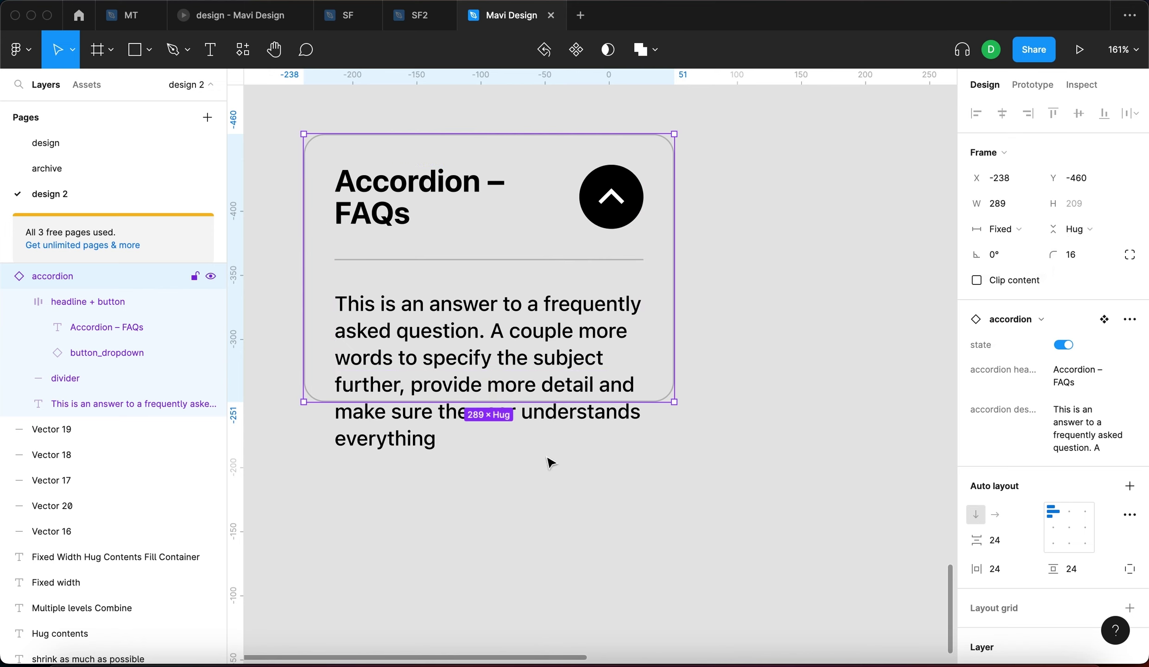
Step: Check the answer text's box against the accordion frame and widen the accordion to about 342
{"action": "left_click", "coordinate": [402, 438]}
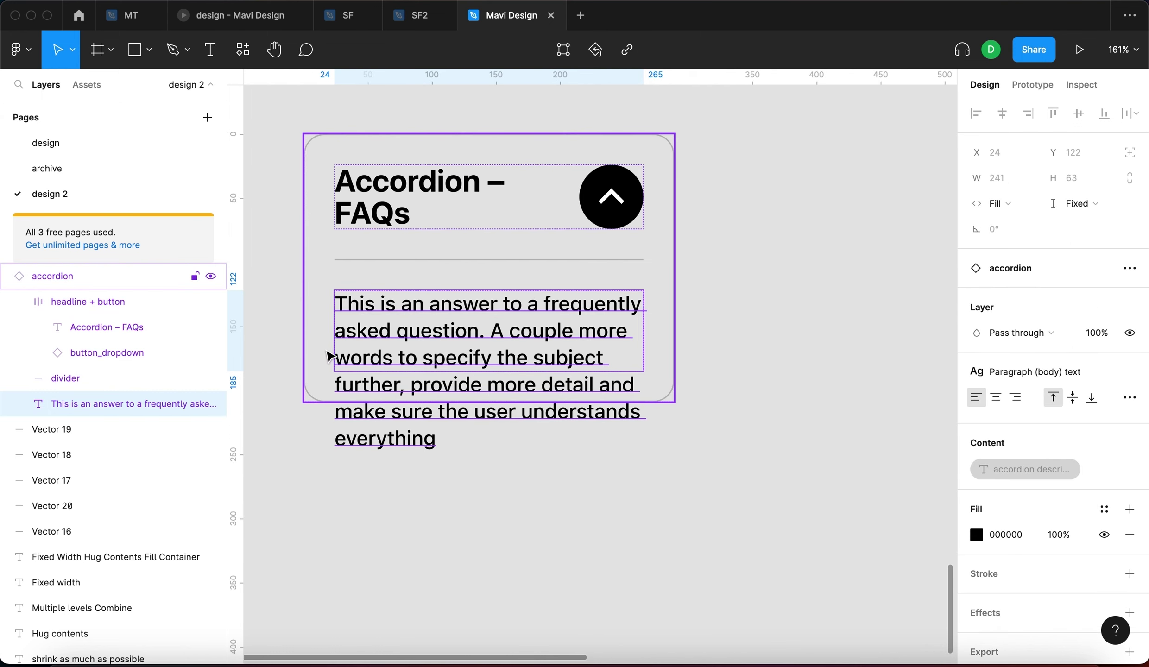
{"action": "left_click", "coordinate": [673, 367]}
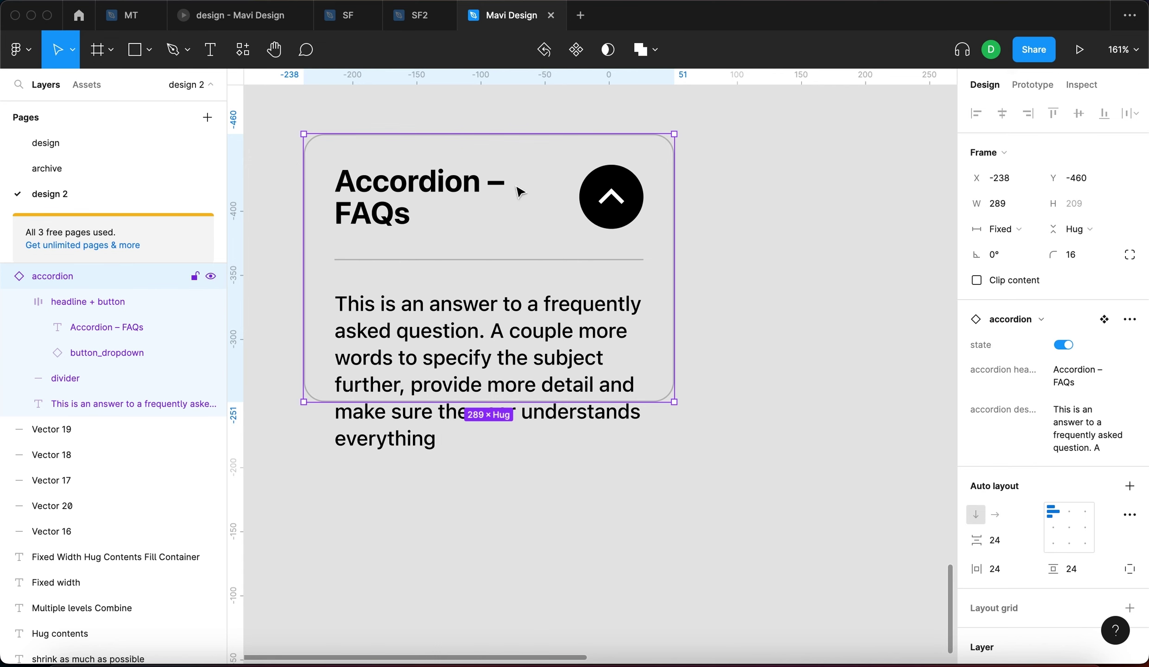
{"action": "left_click", "coordinate": [484, 635]}
{"action": "left_click", "coordinate": [623, 308]}
{"action": "left_click_drag", "start_coordinate": [703, 296], "coordinate": [743, 329]}
{"action": "left_click", "coordinate": [800, 357]}
{"action": "left_click", "coordinate": [679, 361]}
{"action": "left_click", "coordinate": [762, 484]}
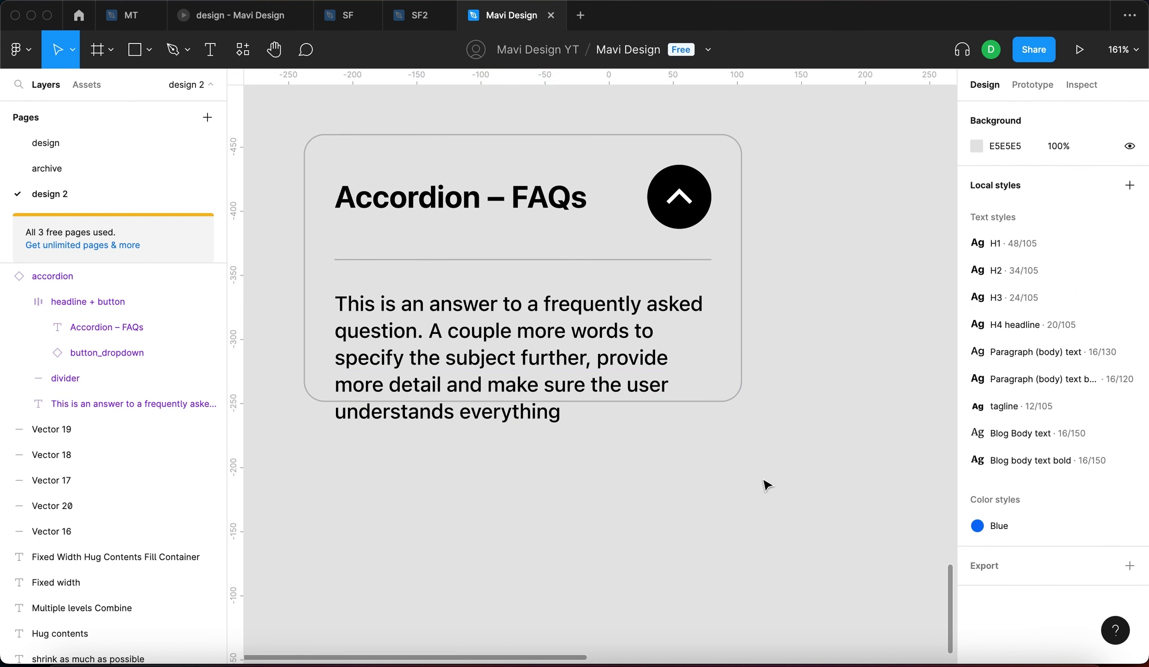
Step: Set the answer text's vertical resizing to Hug contents
{"action": "left_click", "coordinate": [613, 388]}
{"action": "double_click", "coordinate": [463, 361]}
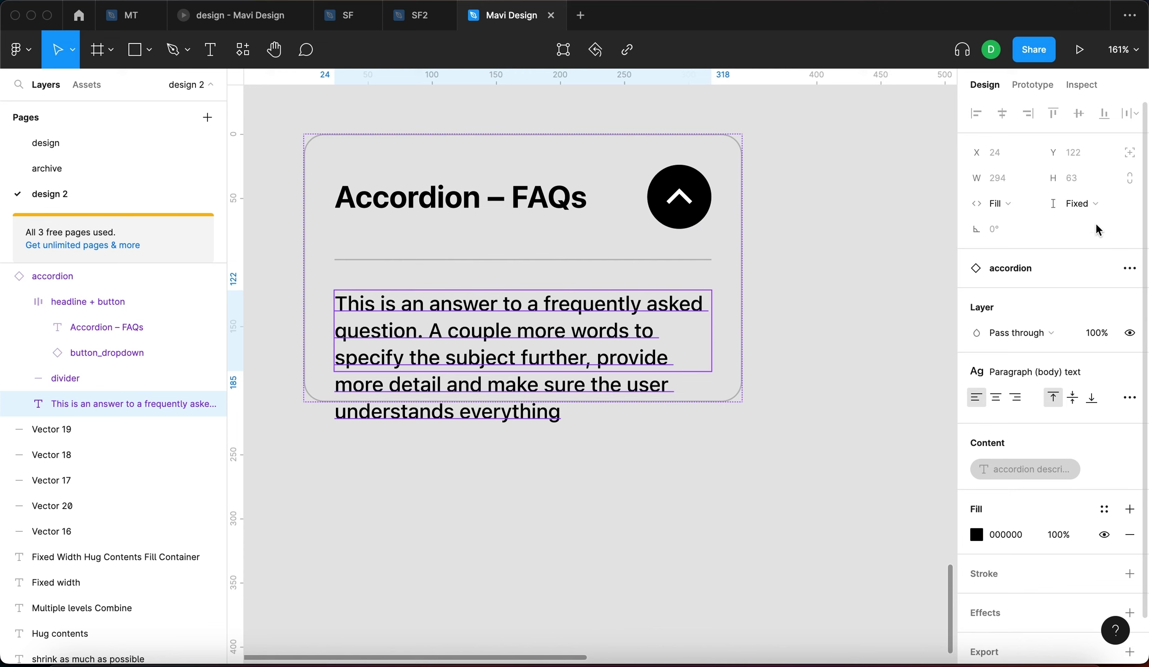
{"action": "left_click", "coordinate": [1076, 204]}
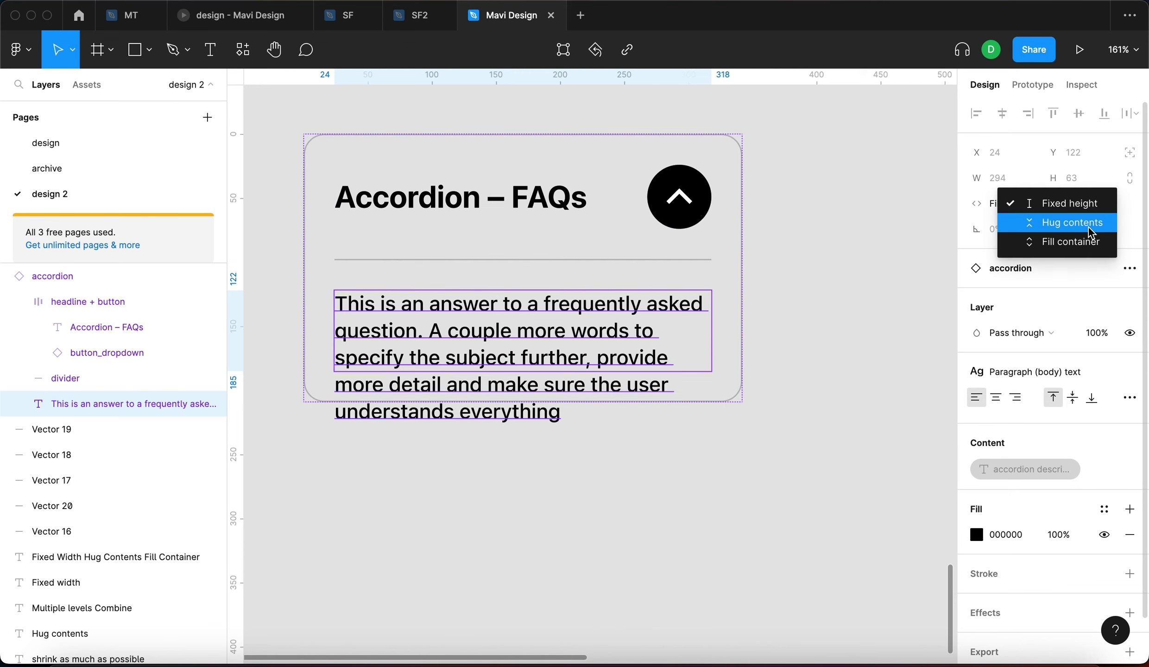
{"action": "left_click", "coordinate": [1087, 224]}
{"action": "left_click", "coordinate": [839, 448]}
{"action": "left_click_drag", "start_coordinate": [266, 121], "coordinate": [880, 521]}
{"action": "left_click", "coordinate": [750, 510]}
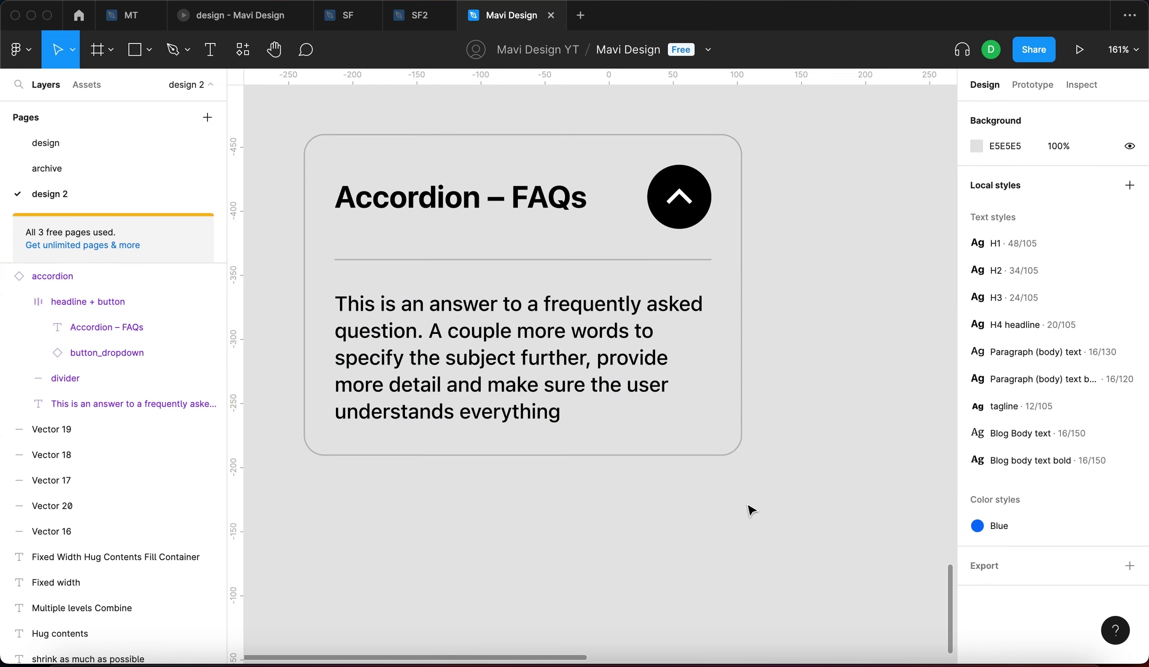
Step: Widen the accordion until its headline and button row is about 452 wide
{"action": "scroll", "coordinate": [746, 509], "scroll_direction": "down", "scroll_amount": 5}
{"action": "scroll", "coordinate": [743, 491], "scroll_direction": "up", "scroll_amount": 3}
{"action": "left_click", "coordinate": [727, 342]}
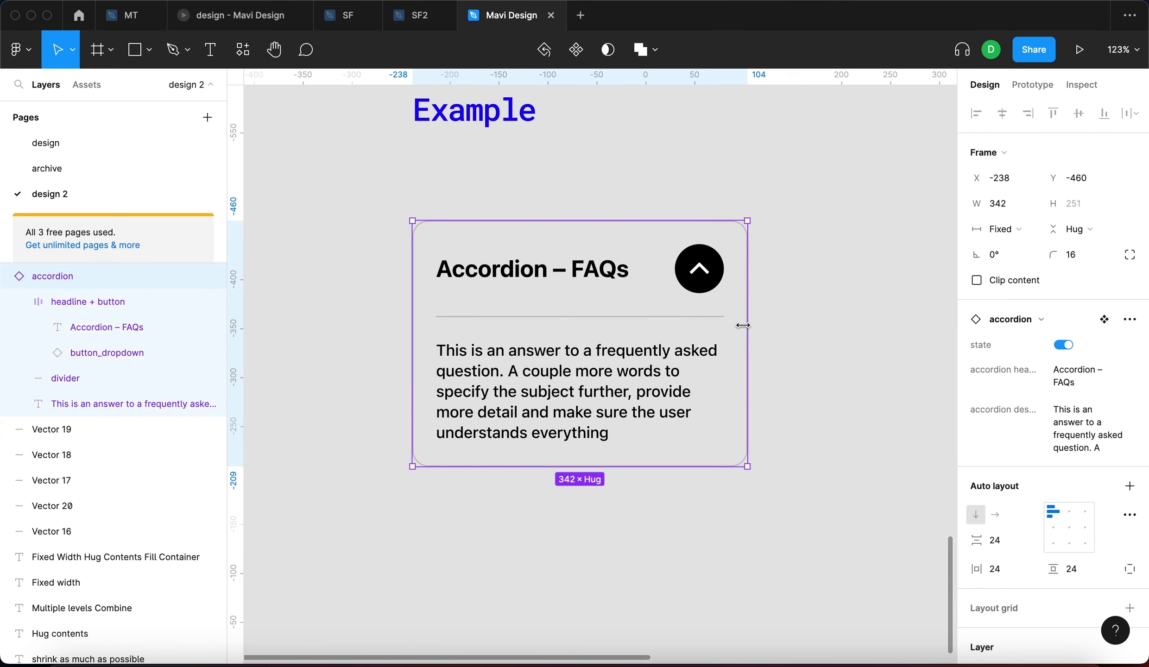
{"action": "left_click_drag", "start_coordinate": [742, 325], "coordinate": [890, 336]}
Step: Set the horizontal resizing of the accordion's headline and button row to Fixed width
{"action": "left_click", "coordinate": [70, 302]}
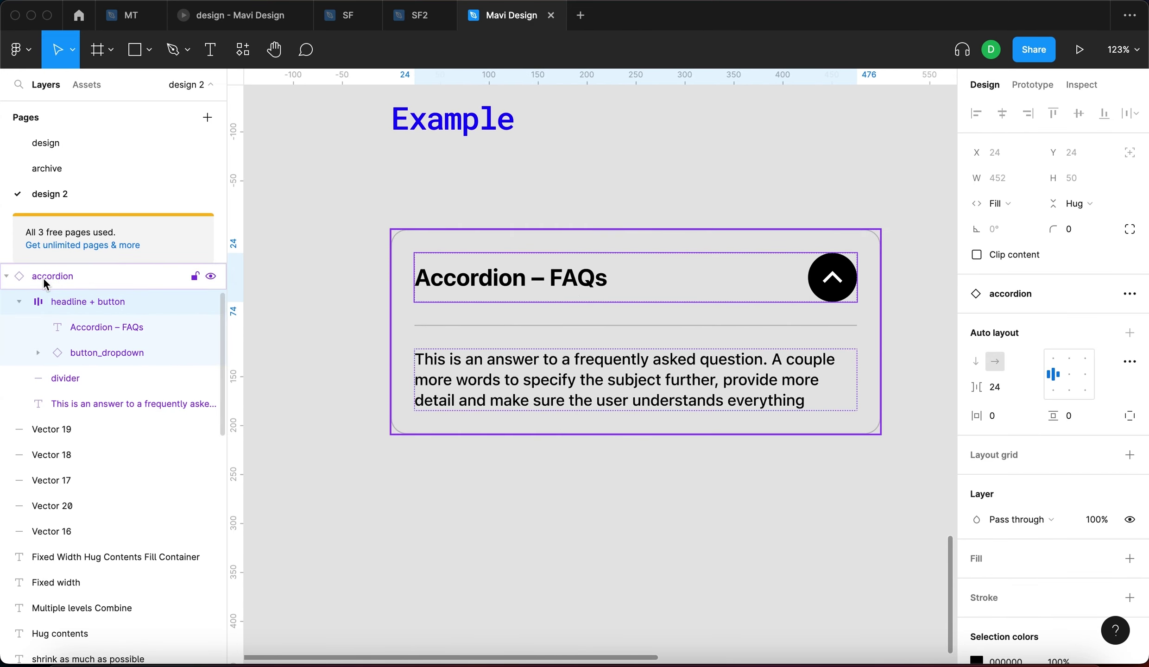
{"action": "left_click", "coordinate": [1019, 204]}
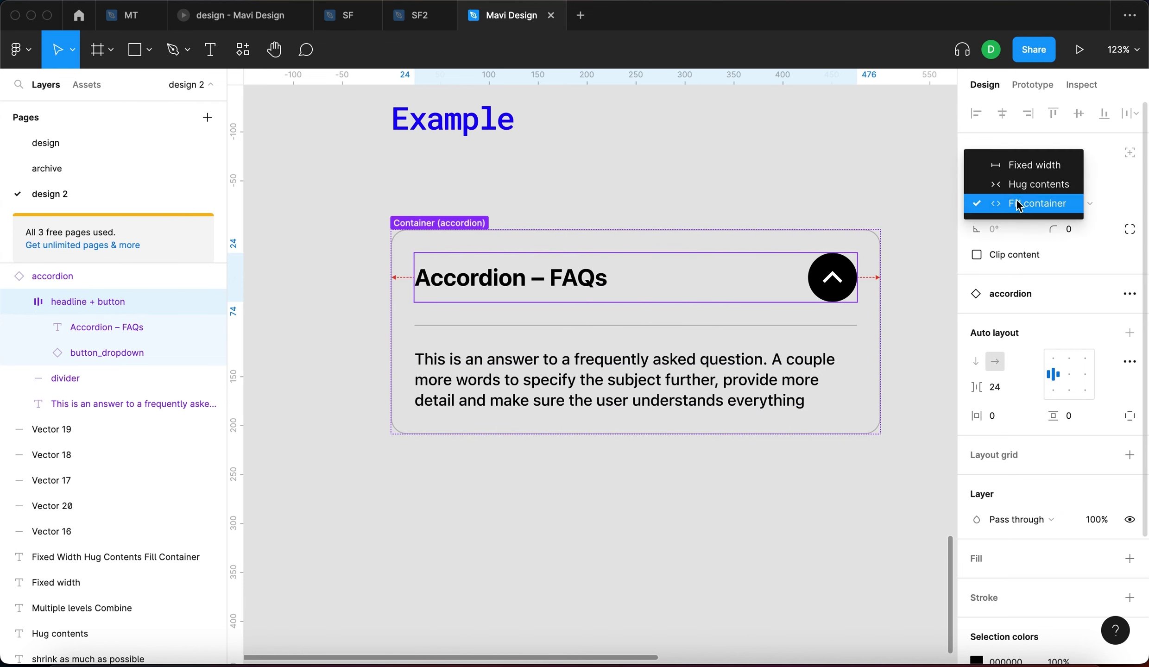
{"action": "left_click", "coordinate": [1029, 164]}
Step: Narrow the accordion to about 440 to test the fixed-width headline and button row
{"action": "scroll", "coordinate": [751, 298], "scroll_direction": "down", "scroll_amount": 5}
{"action": "left_click", "coordinate": [751, 298]}
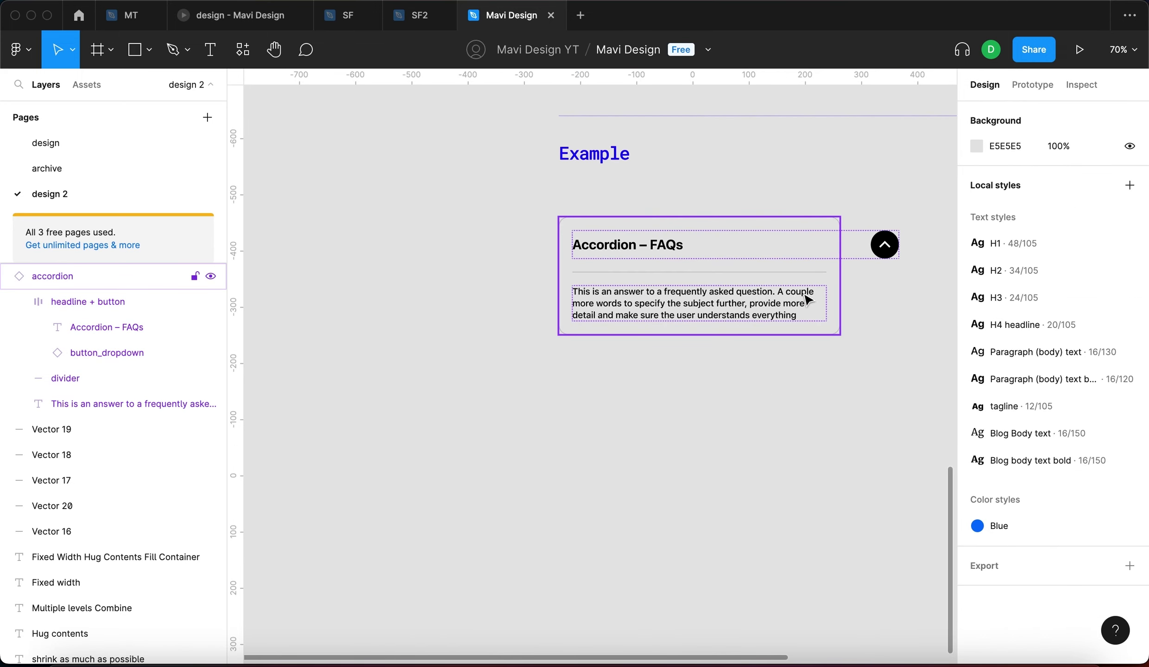
{"action": "left_click_drag", "start_coordinate": [839, 292], "coordinate": [806, 298]}
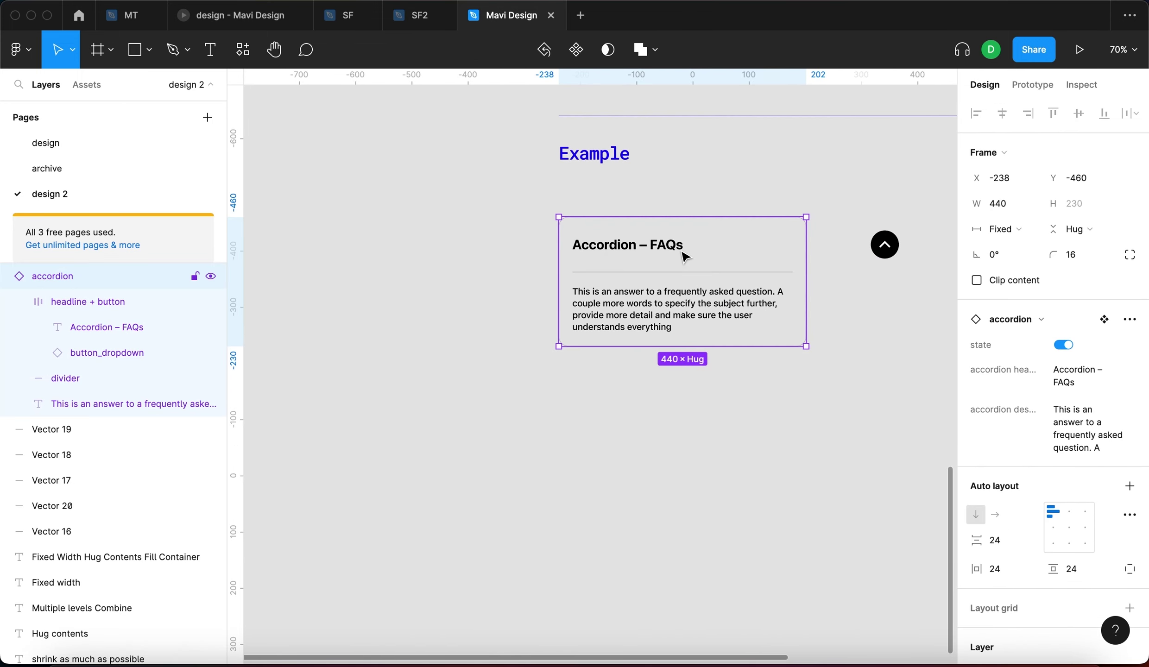
Step: Set the headline and button row's horizontal resizing to Fill container and resize the accordion's width
{"action": "left_click", "coordinate": [684, 255]}
{"action": "left_click", "coordinate": [1013, 203]}
{"action": "left_click", "coordinate": [1000, 244]}
{"action": "key", "text": "Escape"}
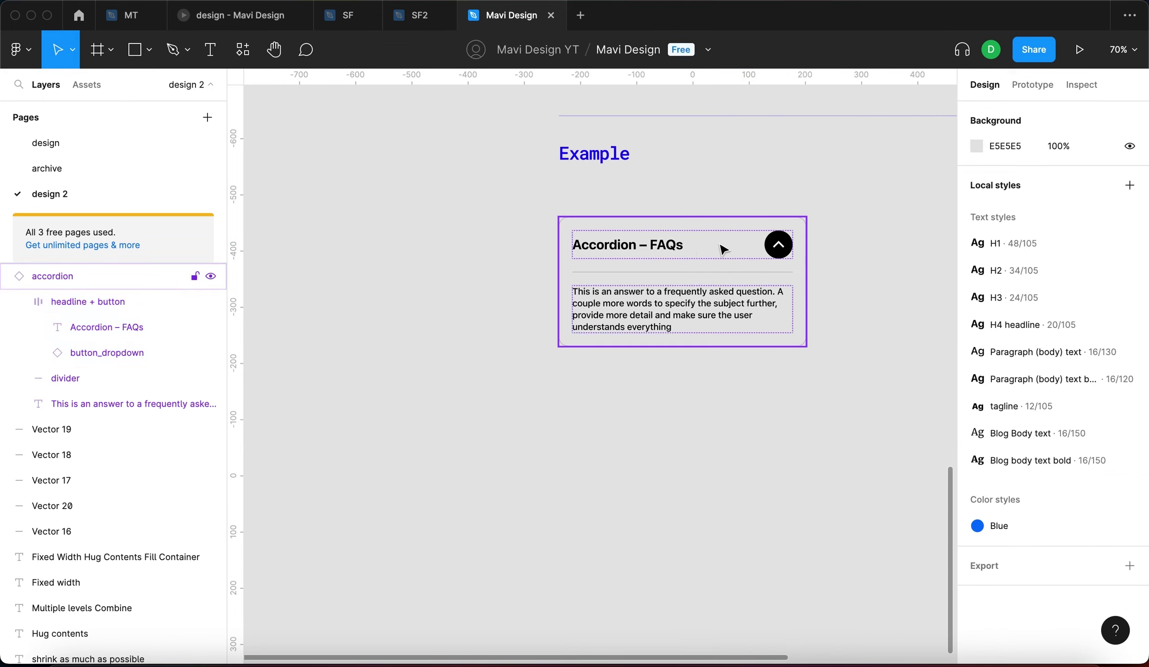
{"action": "left_click", "coordinate": [723, 249]}
{"action": "left_click_drag", "start_coordinate": [813, 243], "coordinate": [674, 264]}
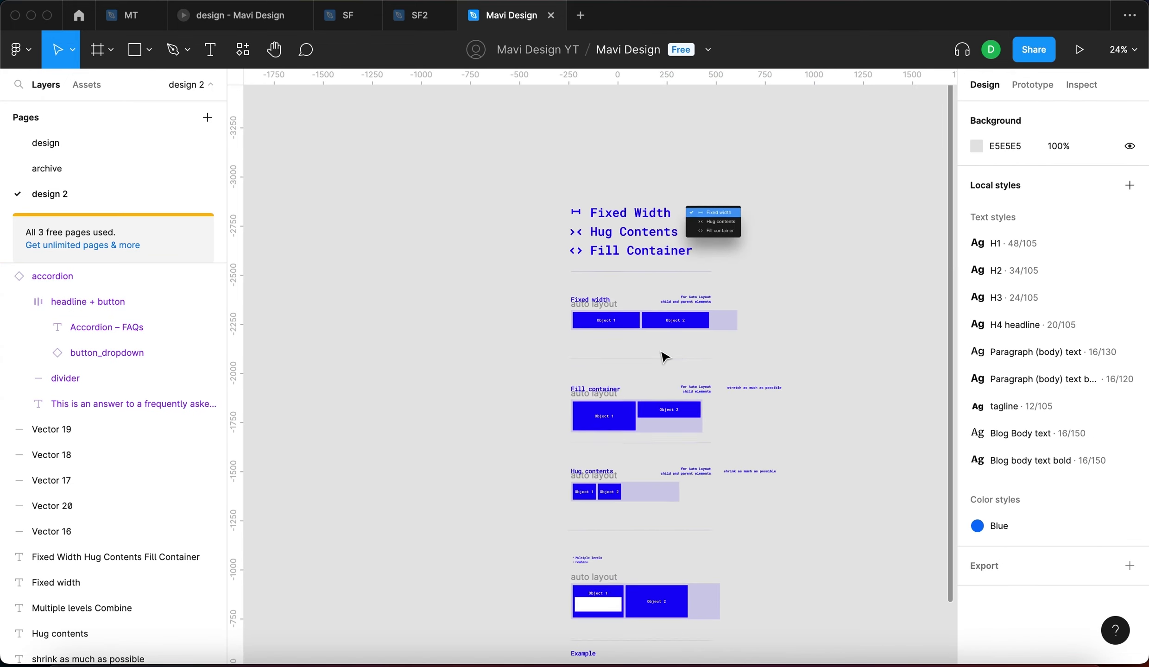
Step: Examine the sizing of the Fixed width and Fill container example frames and their objects
{"action": "scroll", "coordinate": [583, 317], "scroll_direction": "down", "scroll_amount": 2}
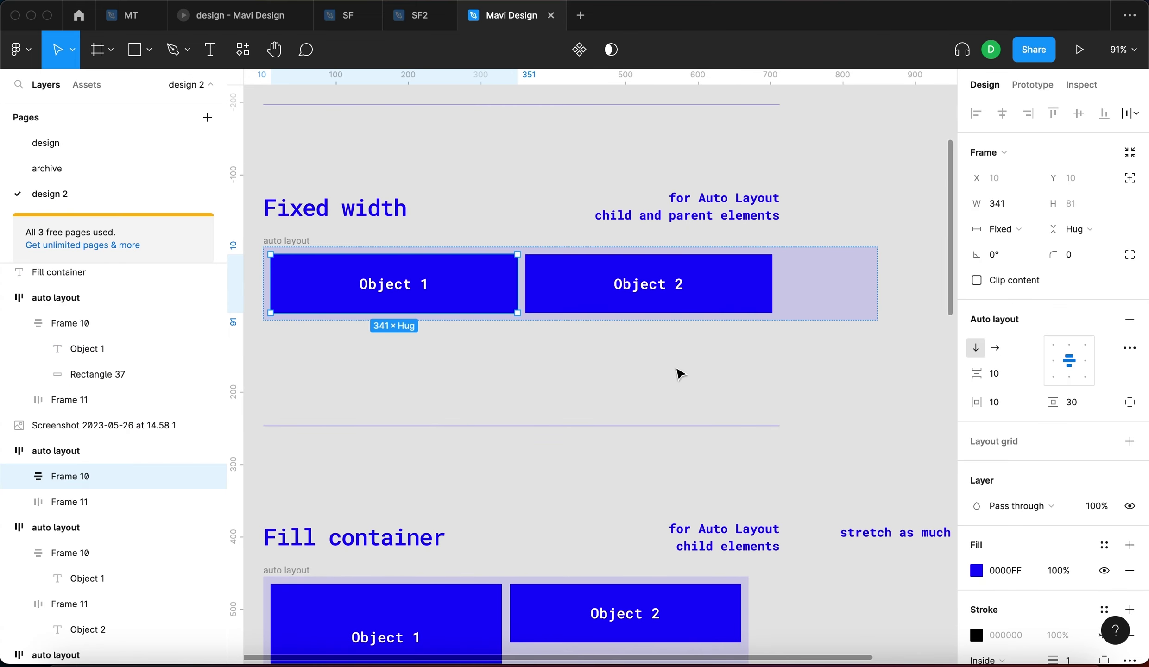
{"action": "left_click", "coordinate": [857, 293]}
{"action": "left_click", "coordinate": [721, 374]}
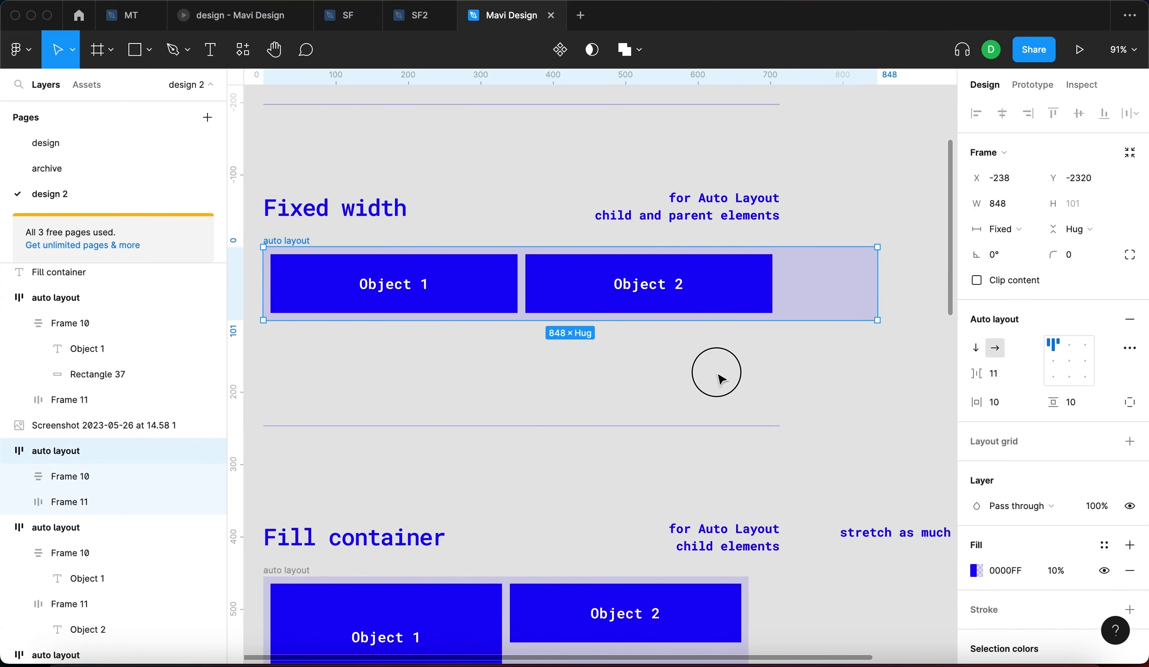
{"action": "scroll", "coordinate": [717, 393], "scroll_direction": "down", "scroll_amount": 3}
{"action": "scroll", "coordinate": [517, 469], "scroll_direction": "down", "scroll_amount": 5}
{"action": "scroll", "coordinate": [697, 431], "scroll_direction": "up", "scroll_amount": 4}
{"action": "left_click", "coordinate": [470, 482]}
{"action": "left_click_drag", "start_coordinate": [470, 481], "coordinate": [411, 380]}
{"action": "left_click", "coordinate": [636, 375]}
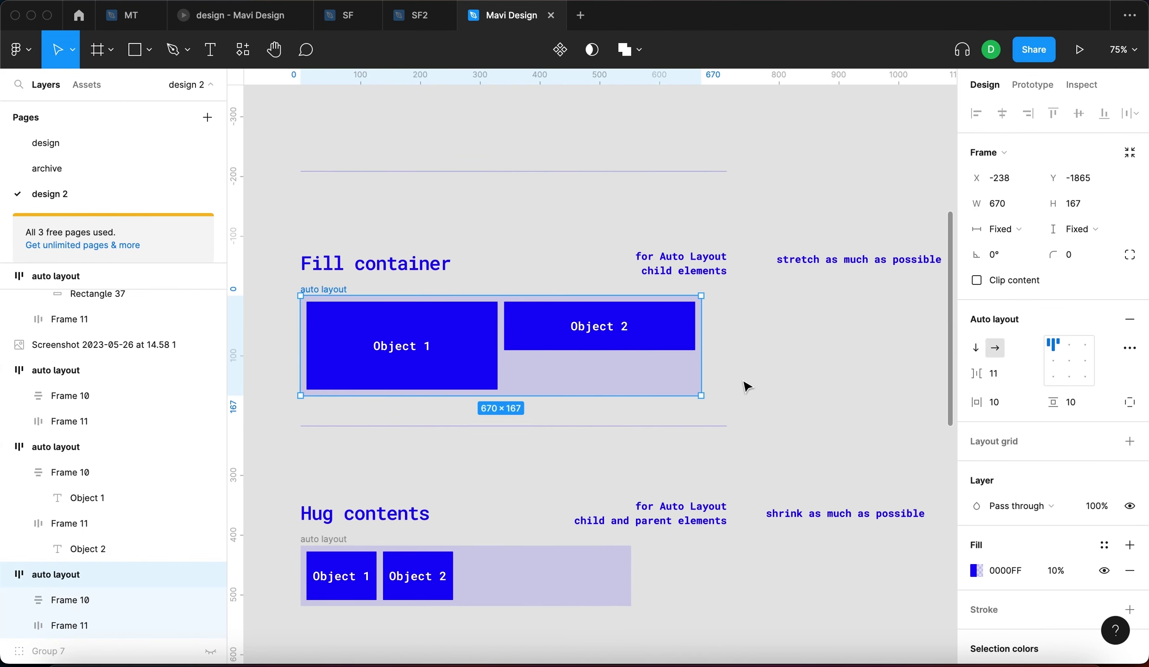
Step: Duplicate the "stretch as much as possible" note to the left of the Fill container example and change its text to "parent element decides"
{"action": "scroll", "coordinate": [743, 382], "scroll_direction": "down", "scroll_amount": 3}
{"action": "left_click", "coordinate": [775, 317]}
{"action": "left_click_drag", "start_coordinate": [782, 322], "coordinate": [308, 301]}
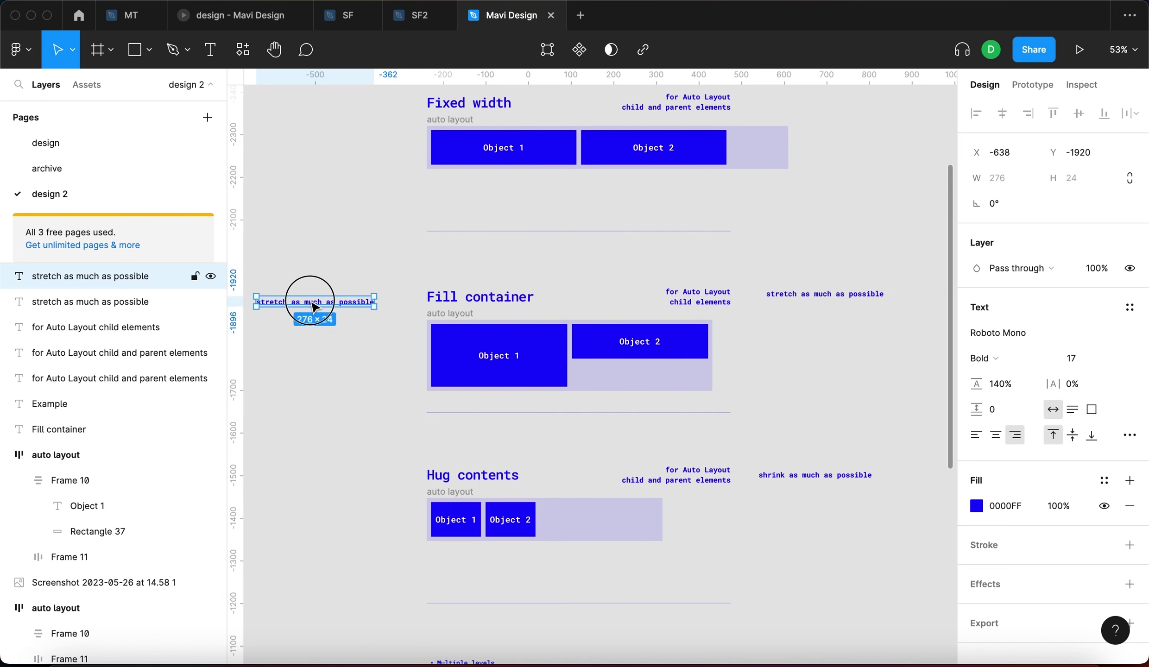
{"action": "type", "text": "parent element decides"}
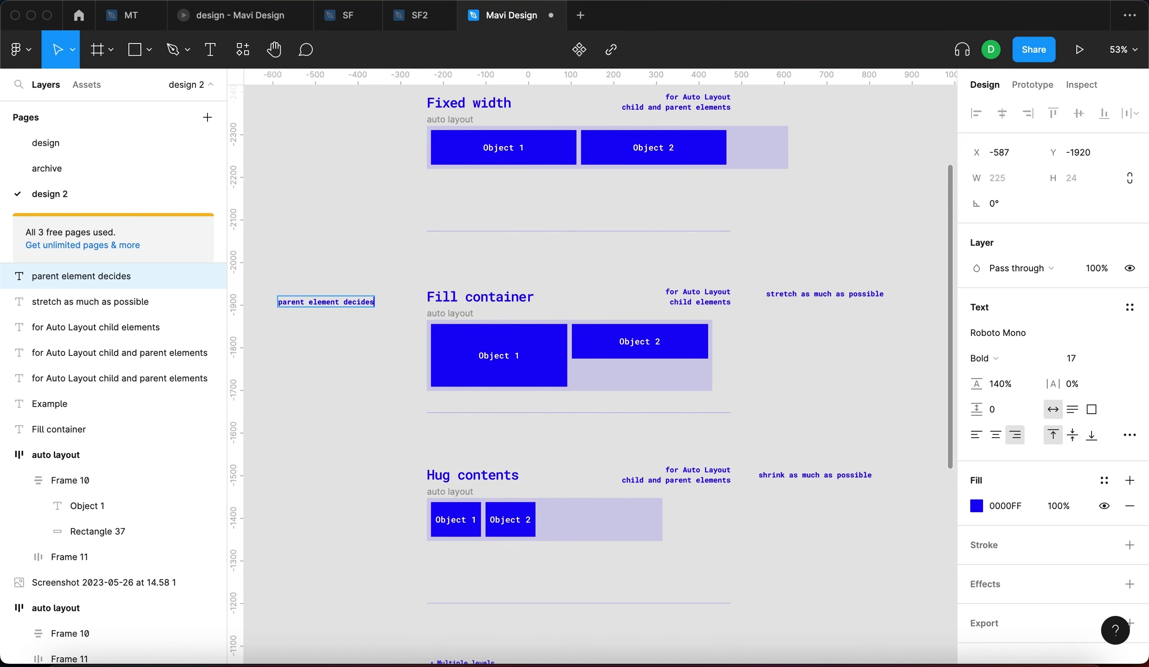
{"action": "key", "text": "Escape"}
{"action": "left_click", "coordinate": [314, 338]}
{"action": "left_click_drag", "start_coordinate": [321, 310], "coordinate": [332, 349]}
{"action": "left_click", "coordinate": [336, 389]}
Step: Duplicate the "parent element decides" note to the left of the Hug contents example
{"action": "scroll", "coordinate": [411, 337], "scroll_direction": "down", "scroll_amount": 2}
{"action": "scroll", "coordinate": [411, 337], "scroll_direction": "left", "scroll_amount": 3}
{"action": "left_click_drag", "start_coordinate": [411, 301], "coordinate": [411, 472], "text": "alt"}
{"action": "left_click", "coordinate": [523, 516]}
{"action": "scroll", "coordinate": [523, 515], "scroll_direction": "down", "scroll_amount": 2}
{"action": "scroll", "coordinate": [523, 516], "scroll_direction": "right", "scroll_amount": 2}
Step: Change the text of the duplicated note beside the Hug contents example to "child element decides"
{"action": "left_click", "coordinate": [780, 338]}
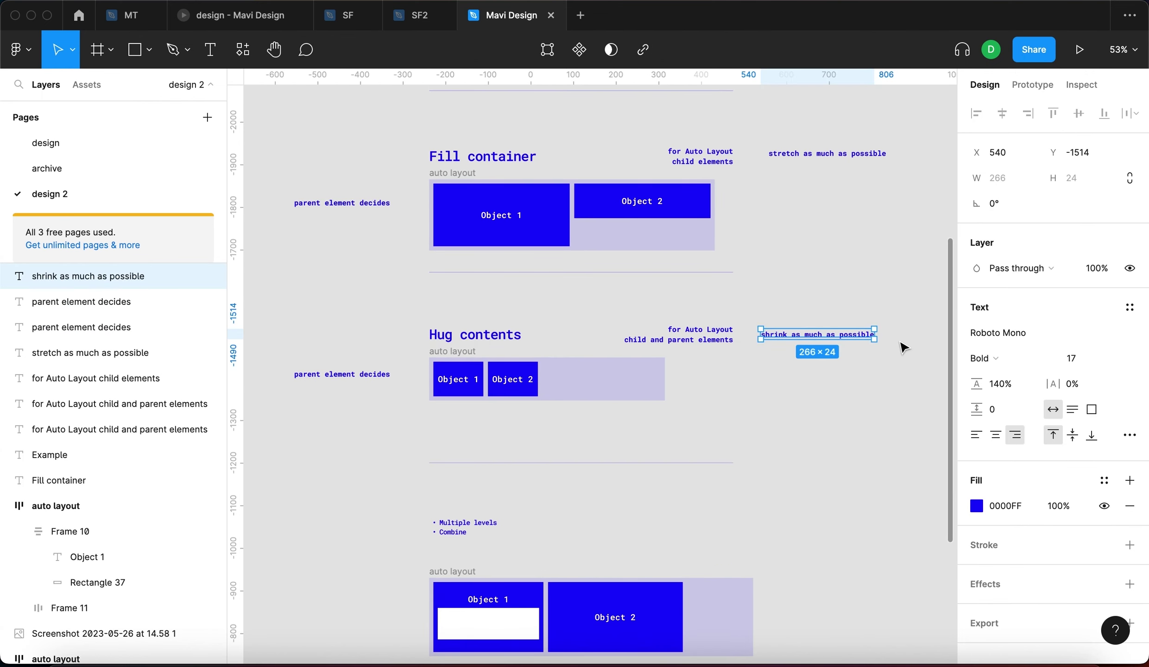
{"action": "left_click", "coordinate": [324, 376]}
{"action": "double_click", "coordinate": [332, 378]}
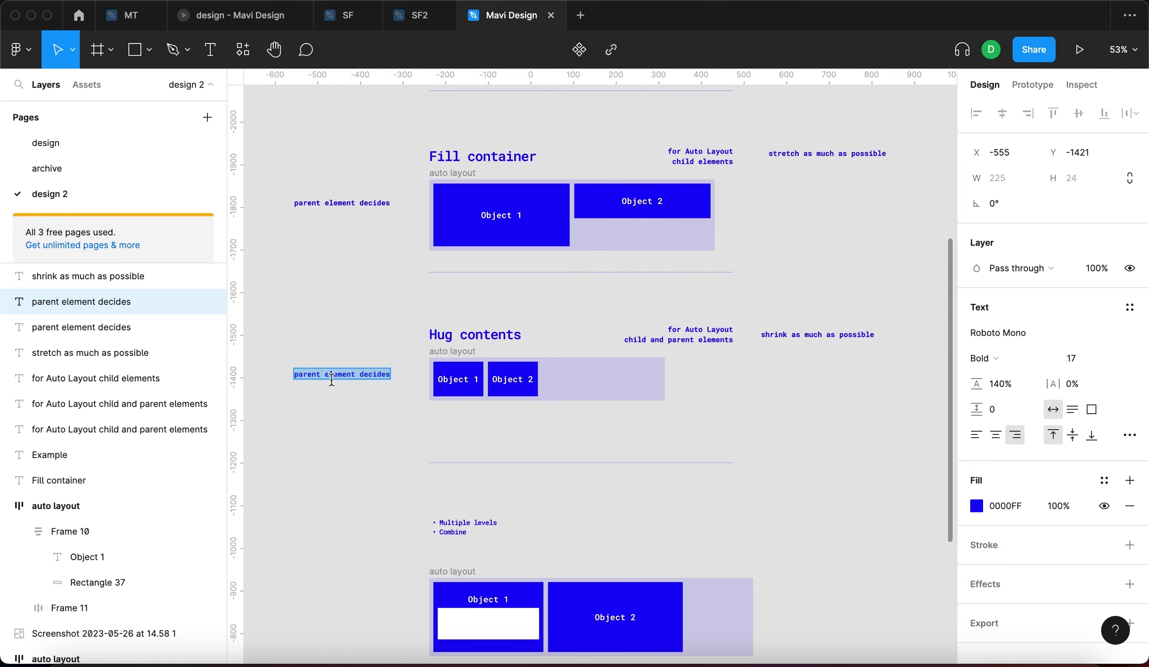
{"action": "type", "text": "child element "}
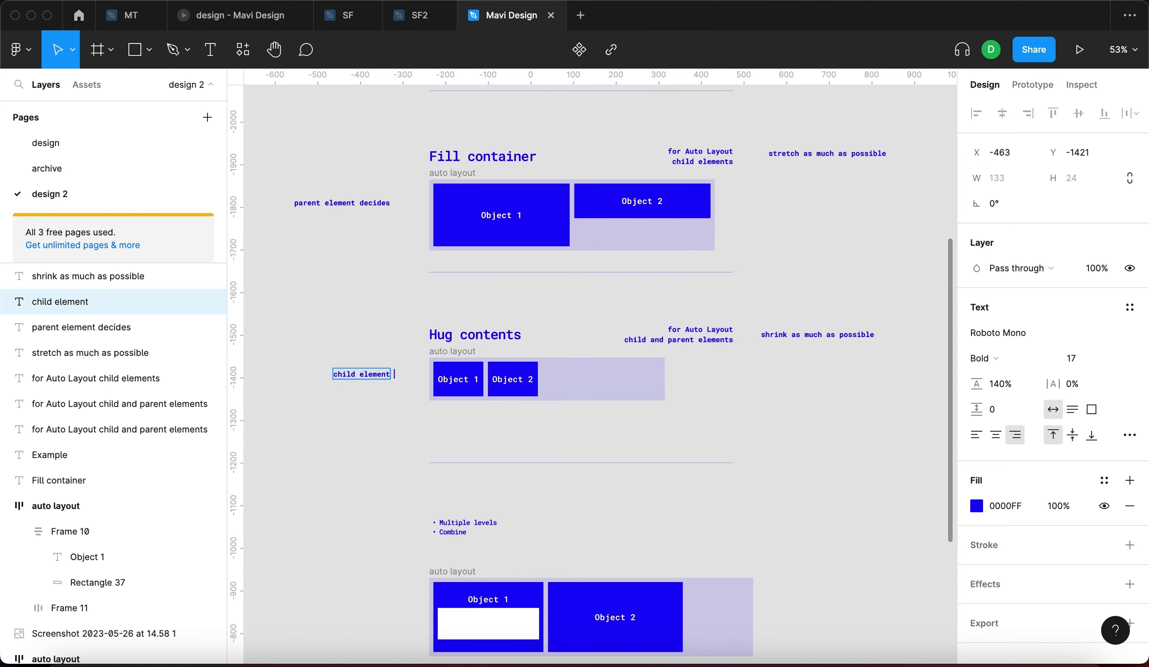
{"action": "type", "text": "decides"}
{"action": "left_click", "coordinate": [533, 452]}
Step: Review the whole sizing overview, from the title list through the Fixed width, Fill container and Hug contents examples to the accordion
{"action": "scroll", "coordinate": [533, 452], "scroll_direction": "up", "scroll_amount": 3}
{"action": "left_click", "coordinate": [534, 451]}
{"action": "left_click", "coordinate": [640, 526]}
{"action": "scroll", "coordinate": [513, 462], "scroll_direction": "up", "scroll_amount": 5}
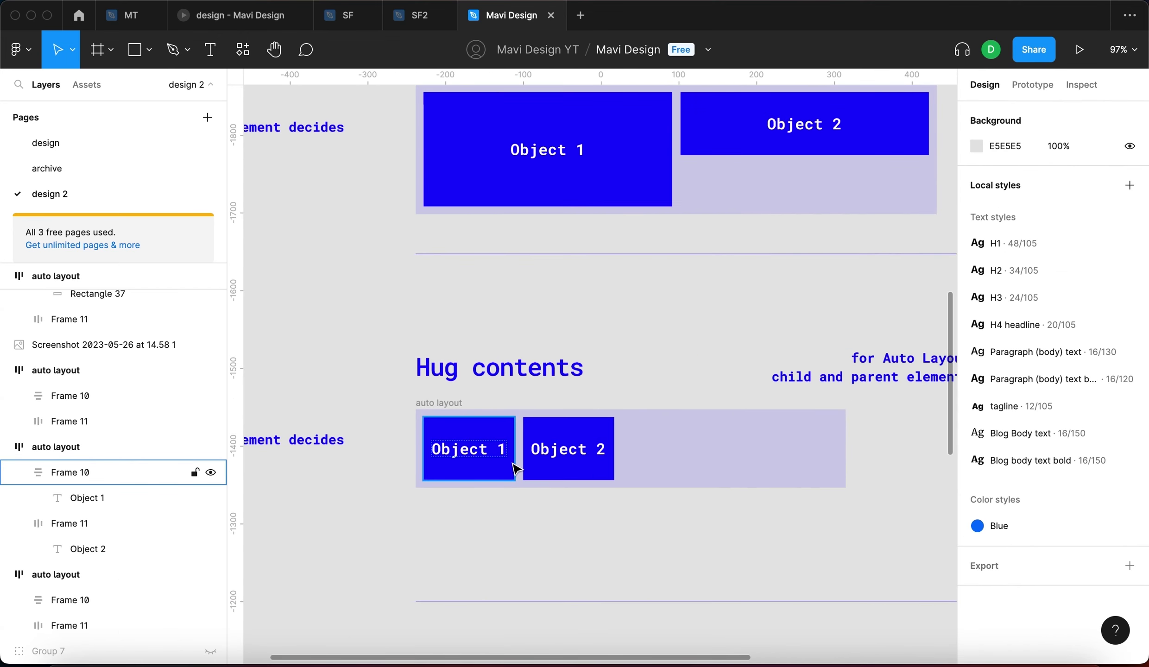
{"action": "scroll", "coordinate": [717, 415], "scroll_direction": "down", "scroll_amount": 5}
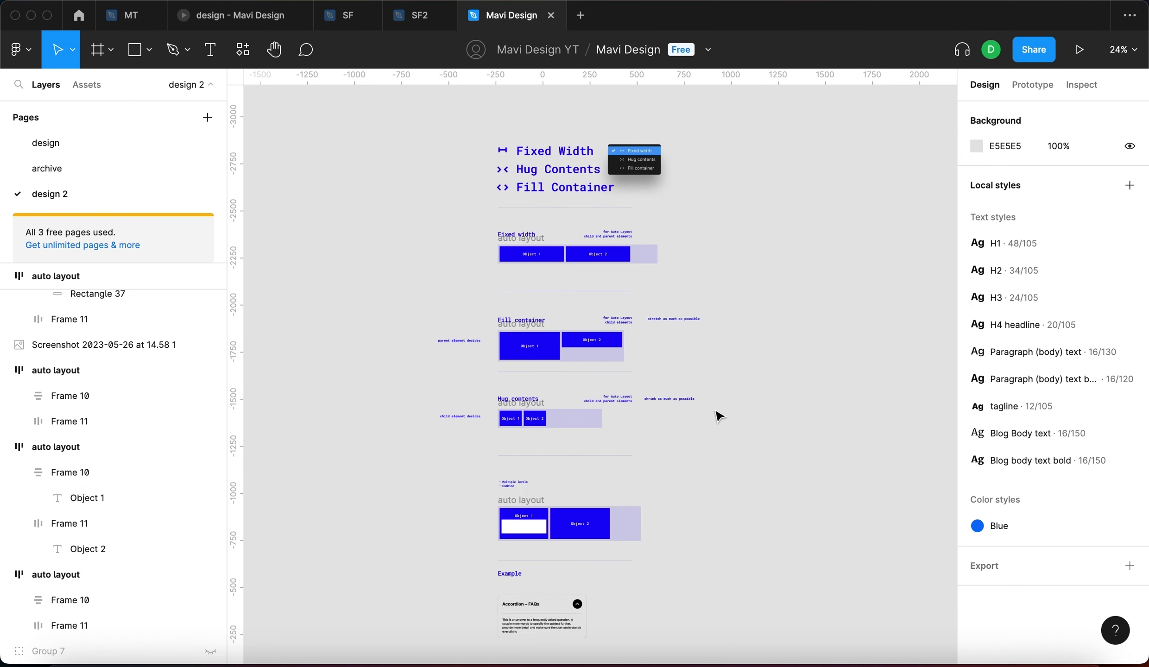
{"action": "scroll", "coordinate": [559, 146], "scroll_direction": "up", "scroll_amount": 5}
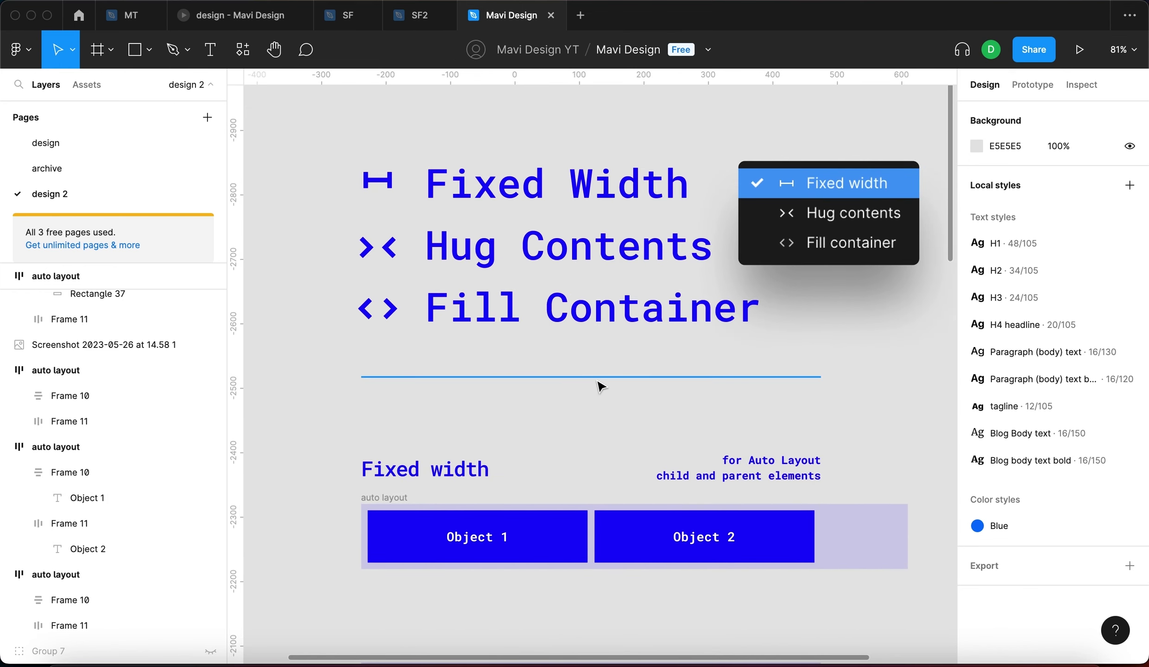
{"action": "scroll", "coordinate": [600, 384], "scroll_direction": "down", "scroll_amount": 5}
{"action": "scroll", "coordinate": [819, 500], "scroll_direction": "down", "scroll_amount": 3}
{"action": "scroll", "coordinate": [820, 499], "scroll_direction": "down", "scroll_amount": 1}
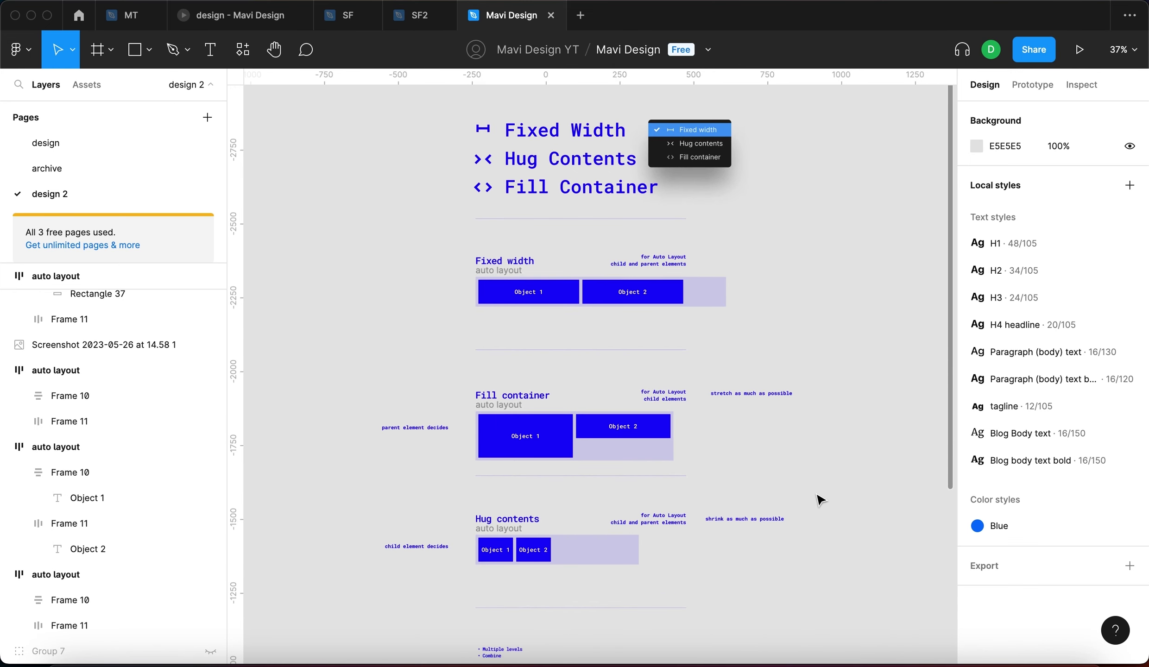
{"action": "scroll", "coordinate": [820, 499], "scroll_direction": "down", "scroll_amount": 2}
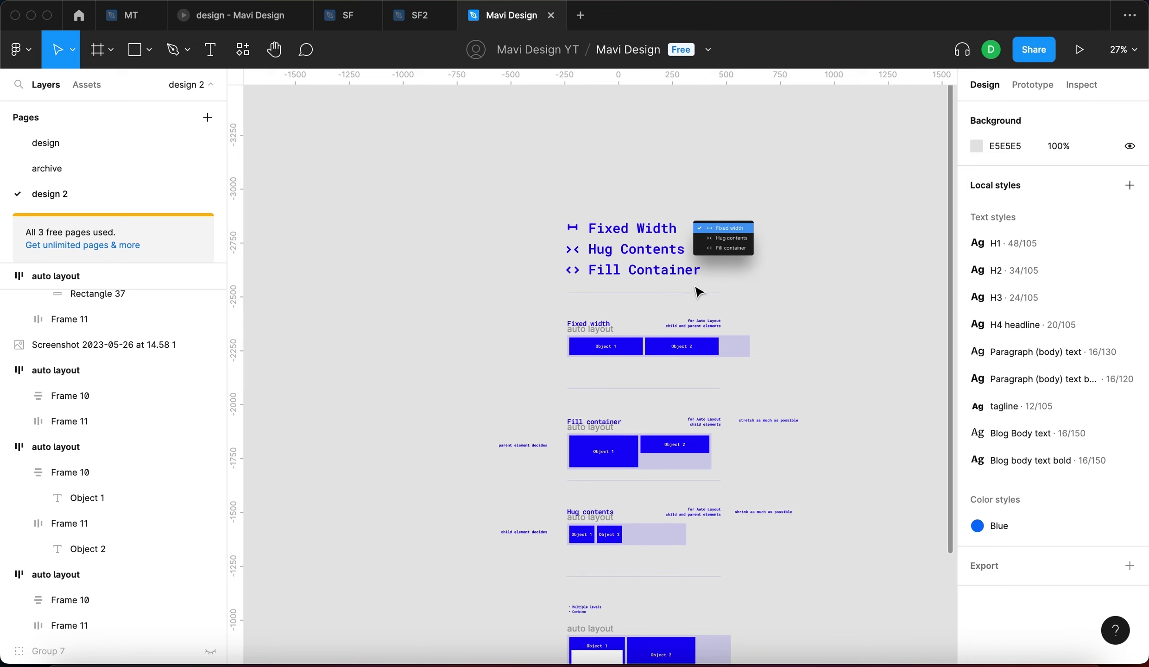
{"action": "scroll", "coordinate": [644, 259], "scroll_direction": "up", "scroll_amount": 5}
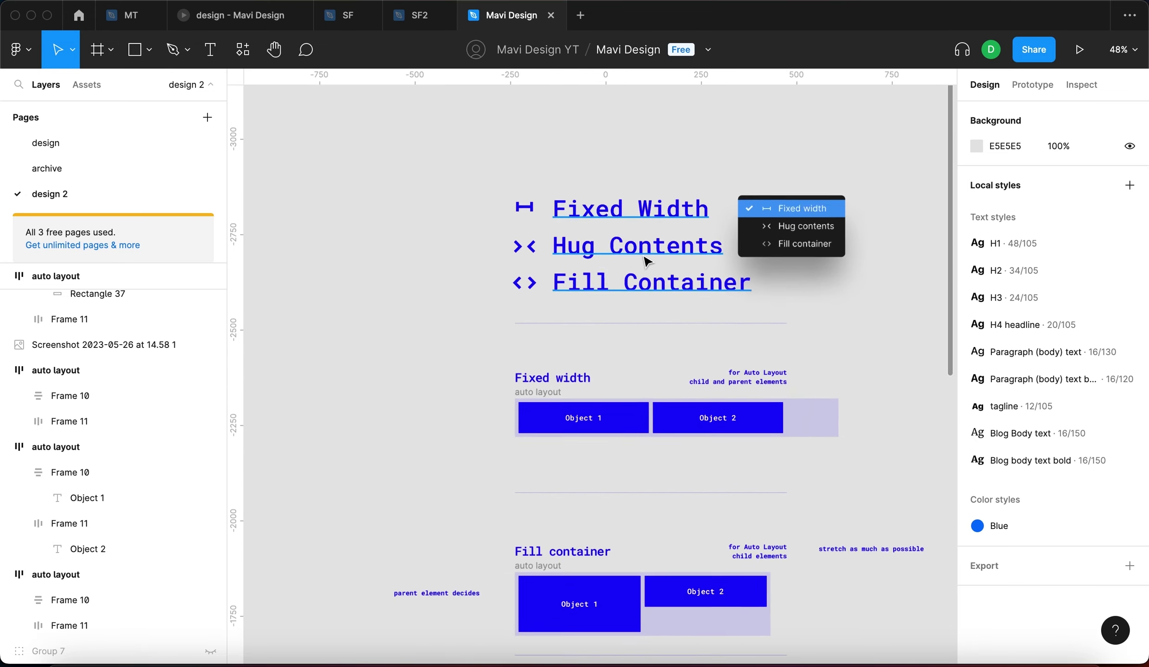
{"action": "scroll", "coordinate": [758, 310], "scroll_direction": "right", "scroll_amount": 3}
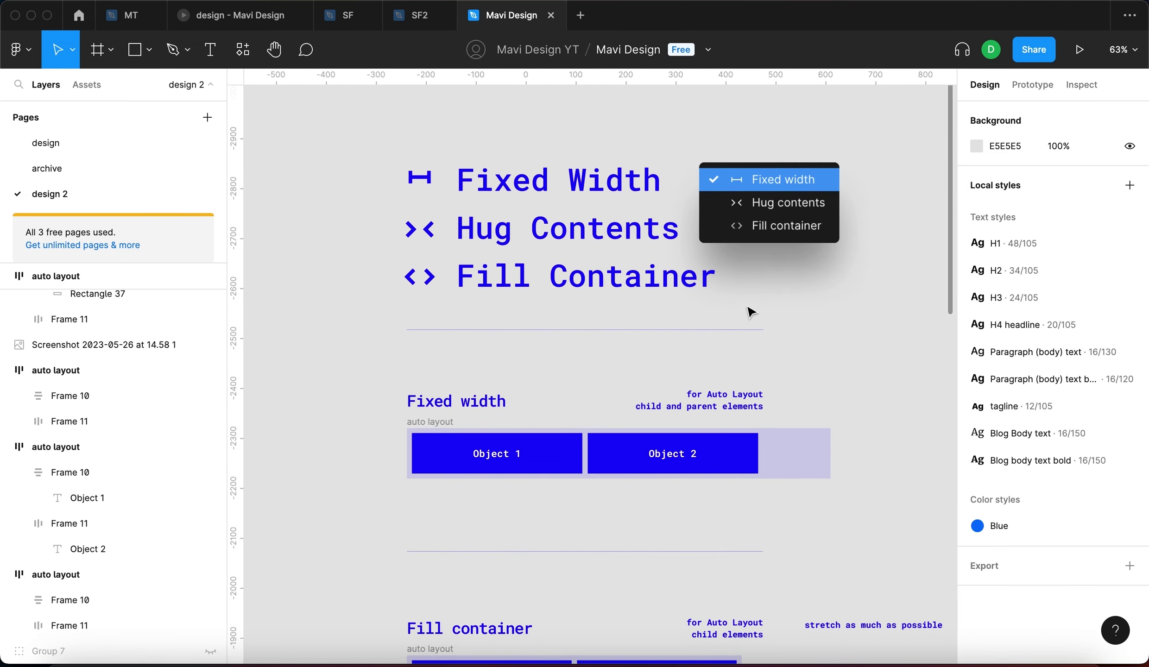
{"action": "scroll", "coordinate": [791, 343], "scroll_direction": "down", "scroll_amount": 3}
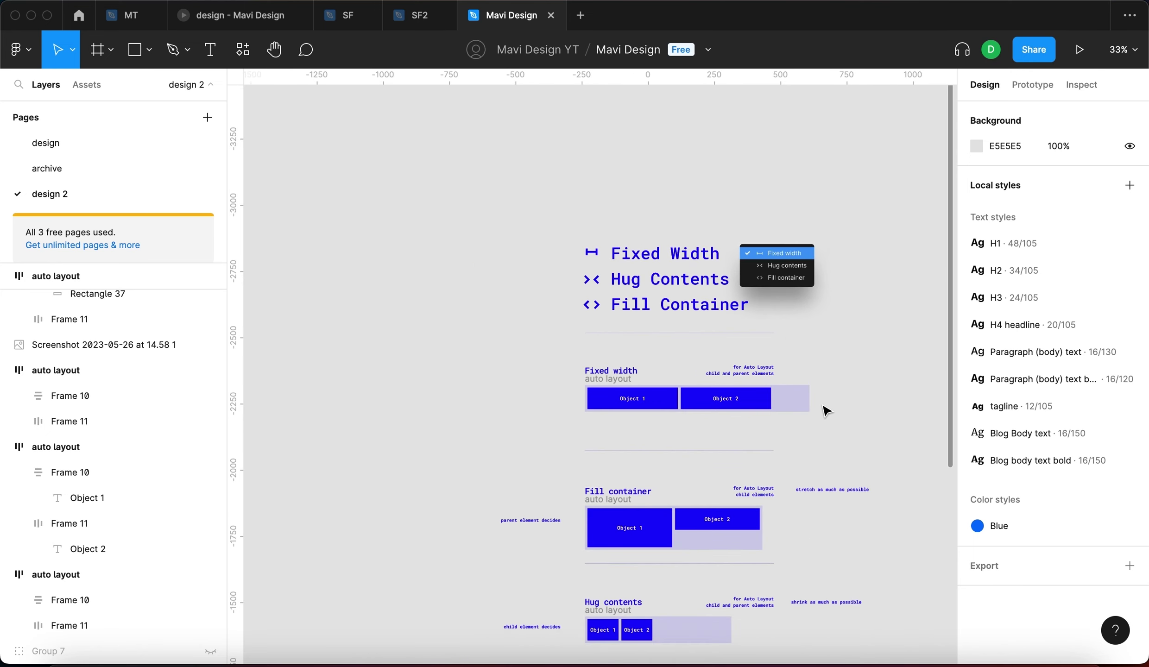
{"action": "scroll", "coordinate": [671, 236], "scroll_direction": "down", "scroll_amount": 3}
{"action": "scroll", "coordinate": [479, 263], "scroll_direction": "up", "scroll_amount": 4}
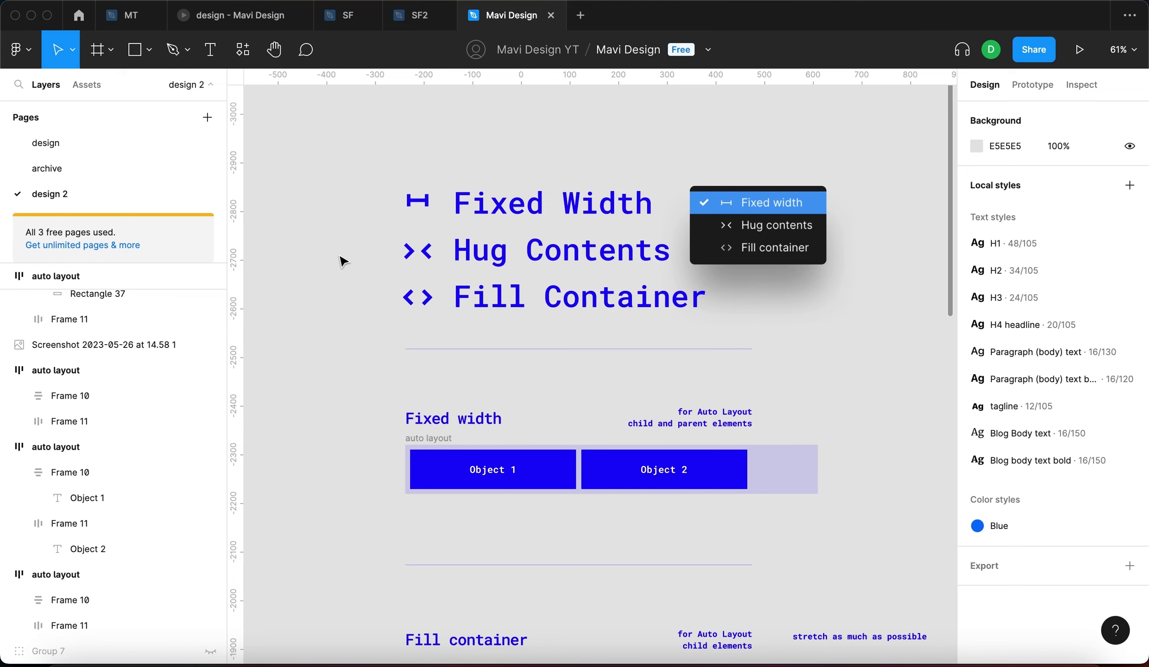
{"action": "scroll", "coordinate": [341, 257], "scroll_direction": "down", "scroll_amount": 3}
{"action": "scroll", "coordinate": [618, 308], "scroll_direction": "right", "scroll_amount": 3}
{"action": "scroll", "coordinate": [617, 308], "scroll_direction": "down", "scroll_amount": 2}
{"action": "scroll", "coordinate": [773, 290], "scroll_direction": "left", "scroll_amount": 2}
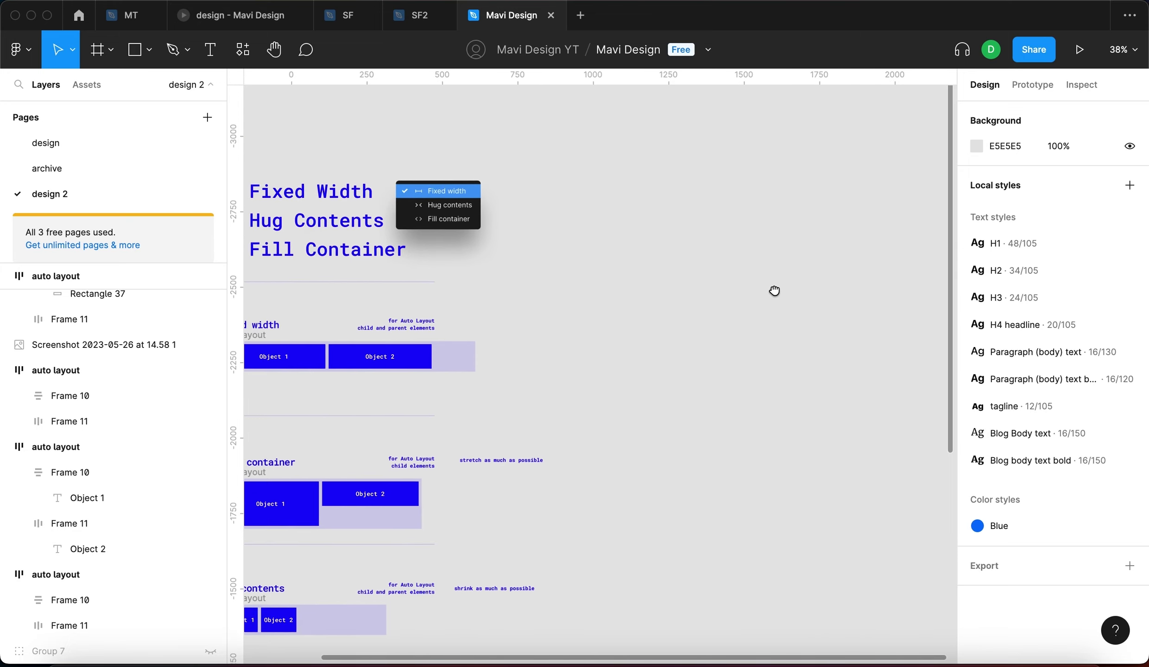
{"action": "scroll", "coordinate": [774, 290], "scroll_direction": "left", "scroll_amount": 3}
{"action": "scroll", "coordinate": [685, 269], "scroll_direction": "up", "scroll_amount": 1}
{"action": "scroll", "coordinate": [463, 222], "scroll_direction": "up", "scroll_amount": 5}
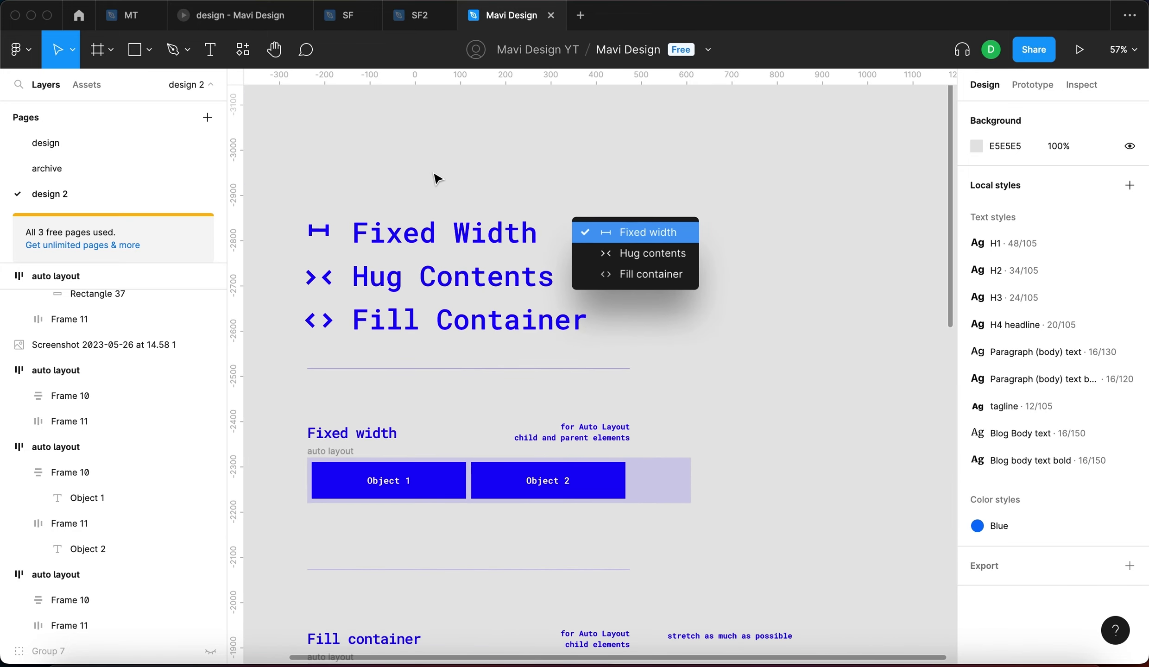
{"action": "scroll", "coordinate": [436, 177], "scroll_direction": "up", "scroll_amount": 2}
{"action": "scroll", "coordinate": [493, 357], "scroll_direction": "down", "scroll_amount": 3}
{"action": "scroll", "coordinate": [533, 296], "scroll_direction": "down", "scroll_amount": 1}
{"action": "scroll", "coordinate": [534, 295], "scroll_direction": "left", "scroll_amount": 2}
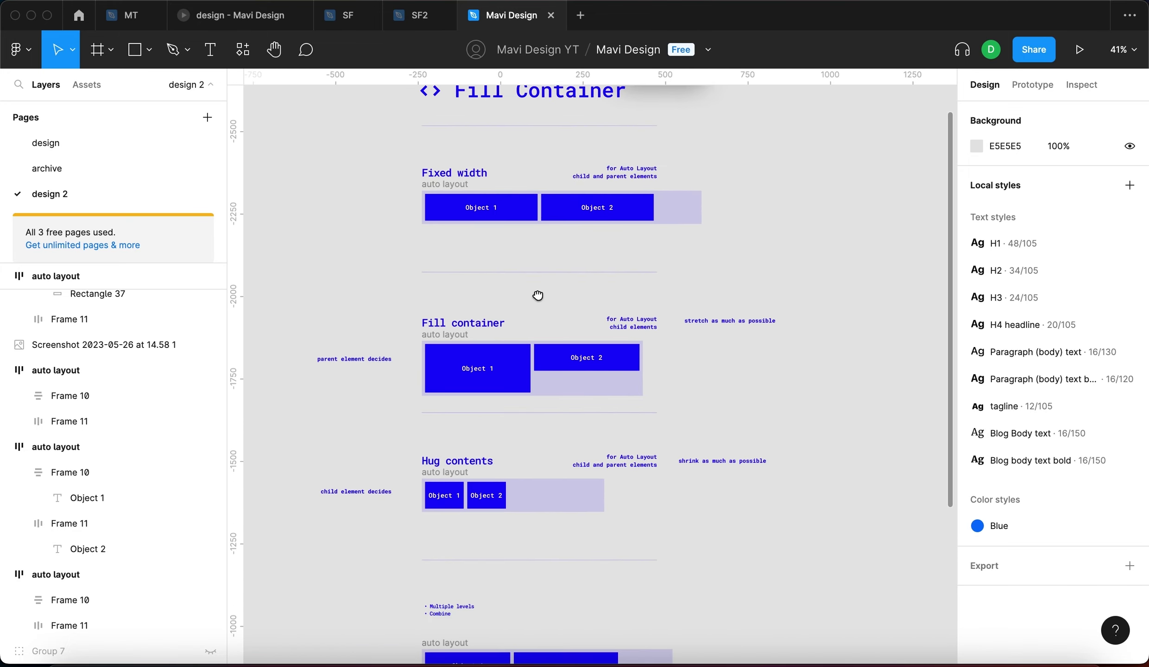
{"action": "scroll", "coordinate": [534, 295], "scroll_direction": "left", "scroll_amount": 1}
Step: Highlight the Fill container, Fixed width and Hug contents sections in turn and look over the complete overview
{"action": "left_click_drag", "start_coordinate": [834, 415], "coordinate": [337, 306]}
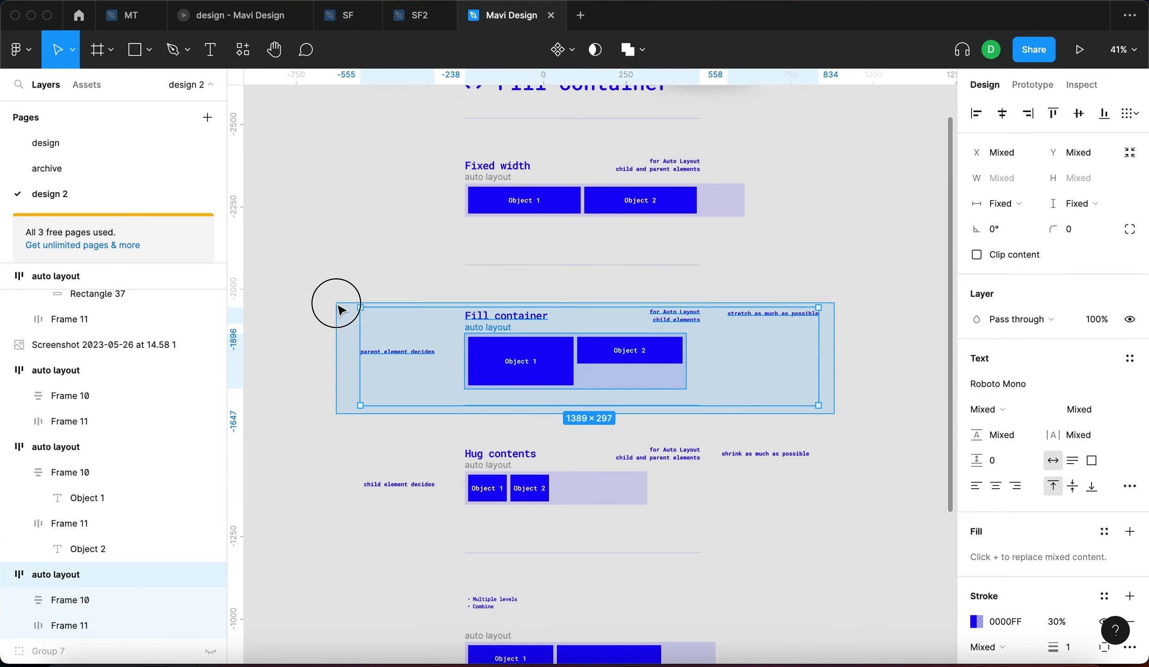
{"action": "left_click", "coordinate": [359, 282]}
{"action": "left_click_drag", "start_coordinate": [337, 244], "coordinate": [813, 141]}
{"action": "left_click_drag", "start_coordinate": [863, 544], "coordinate": [366, 430]}
{"action": "left_click", "coordinate": [308, 410]}
{"action": "scroll", "coordinate": [308, 411], "scroll_direction": "down", "scroll_amount": 5}
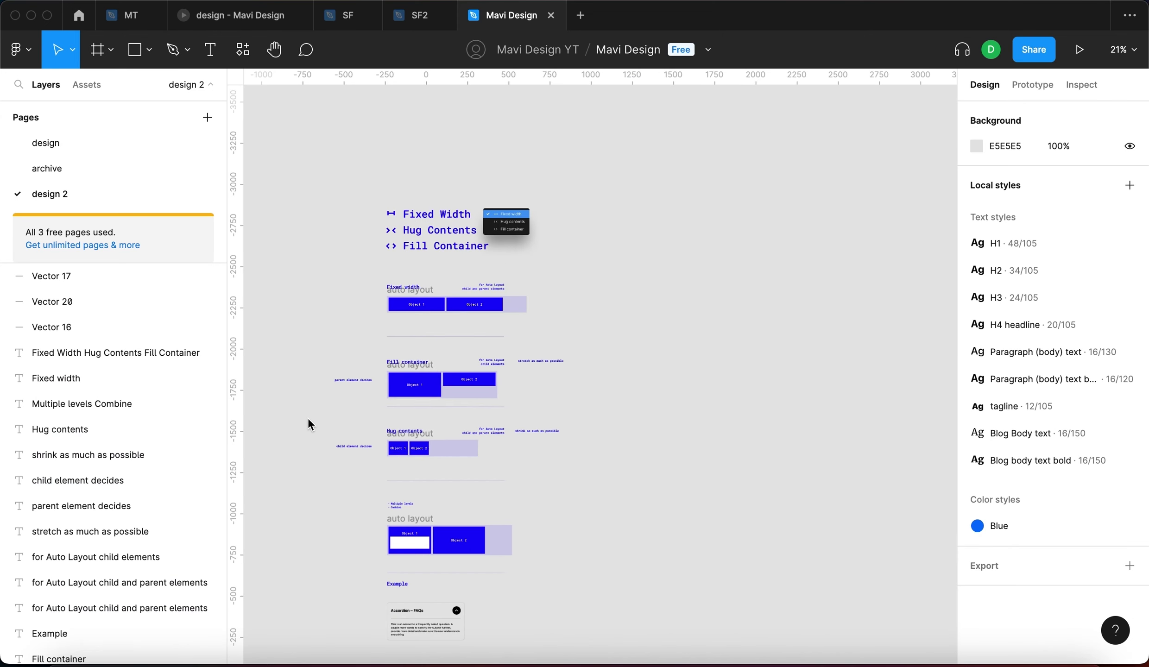
{"action": "scroll", "coordinate": [308, 411], "scroll_direction": "down", "scroll_amount": 3}
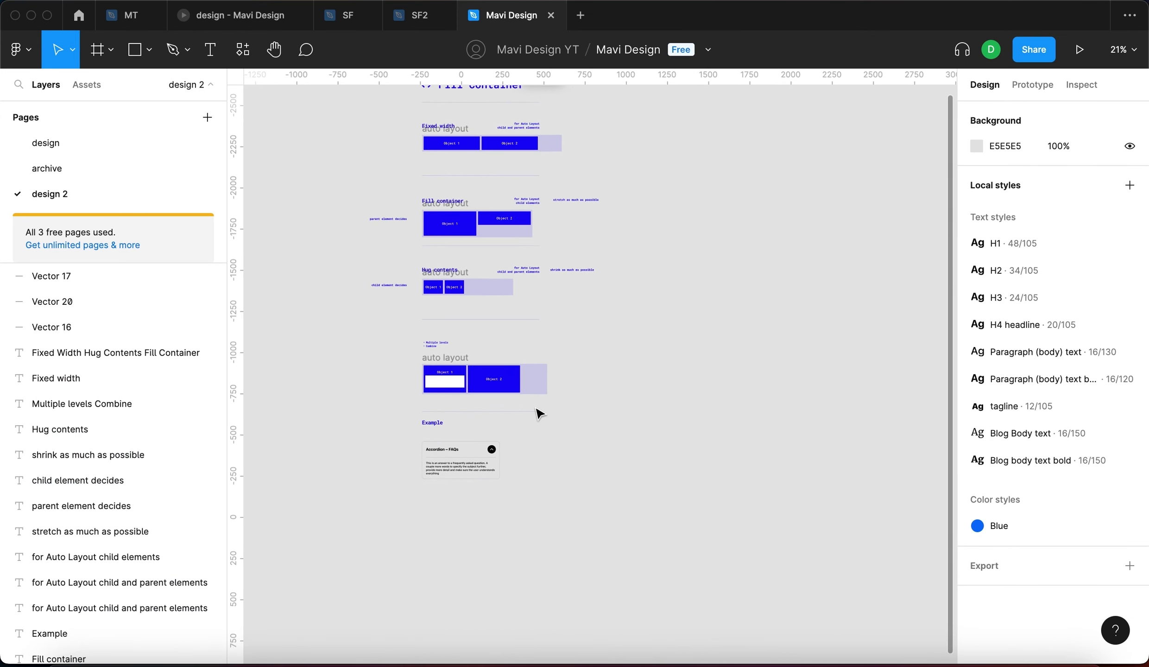